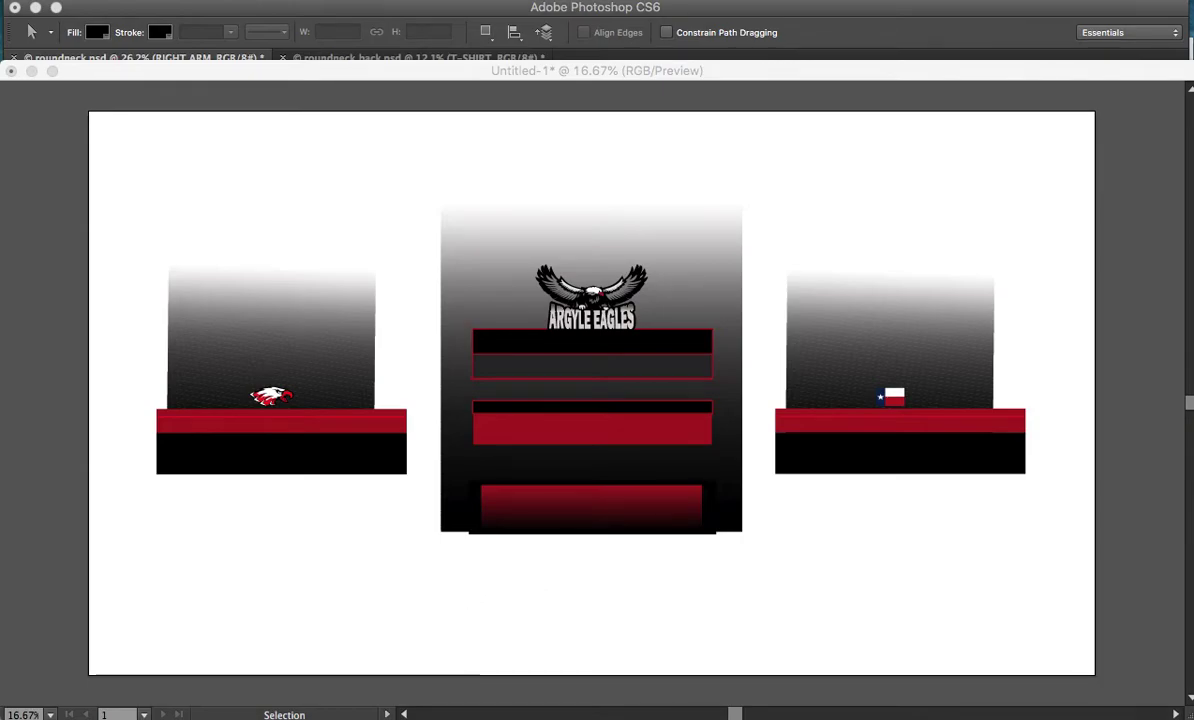
Bring the roundneck.psd front T-shirt mockup forward in Photoshop
{"action": "left_click", "coordinate": [464, 704]}
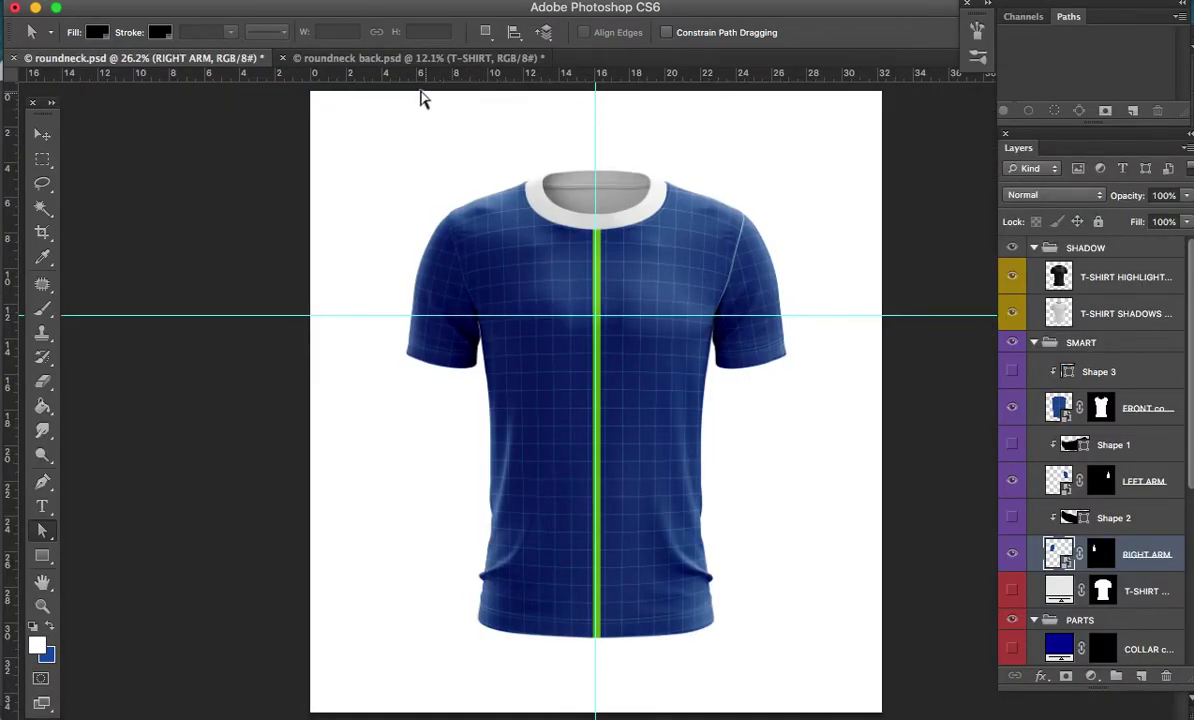
Compare the roundneck back.psd and roundneck.psd mockups, then go back to Illustrator
{"action": "left_click", "coordinate": [396, 58]}
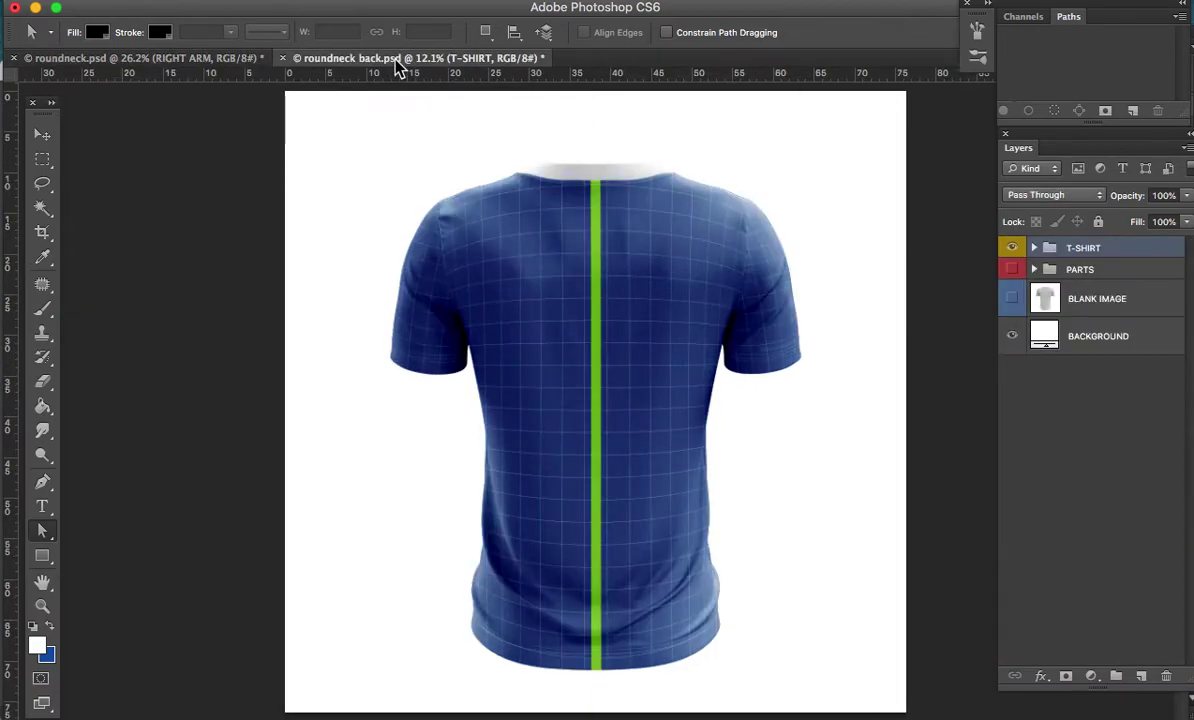
{"action": "left_click", "coordinate": [207, 58]}
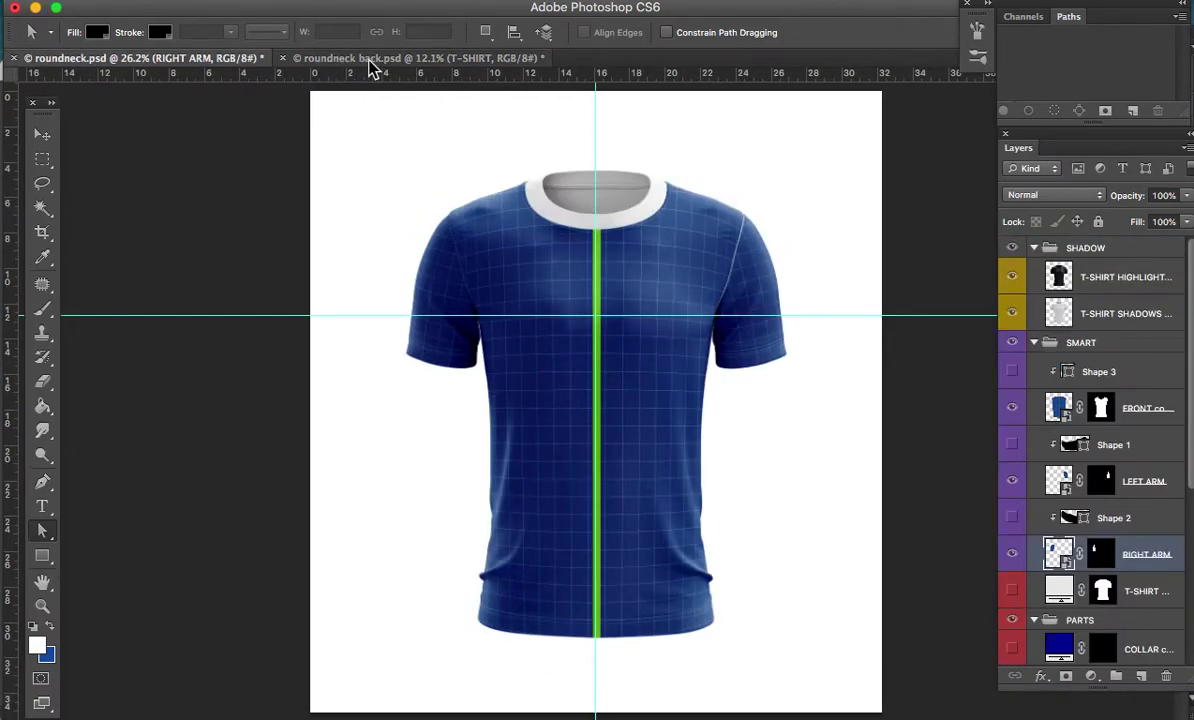
{"action": "left_click", "coordinate": [370, 60]}
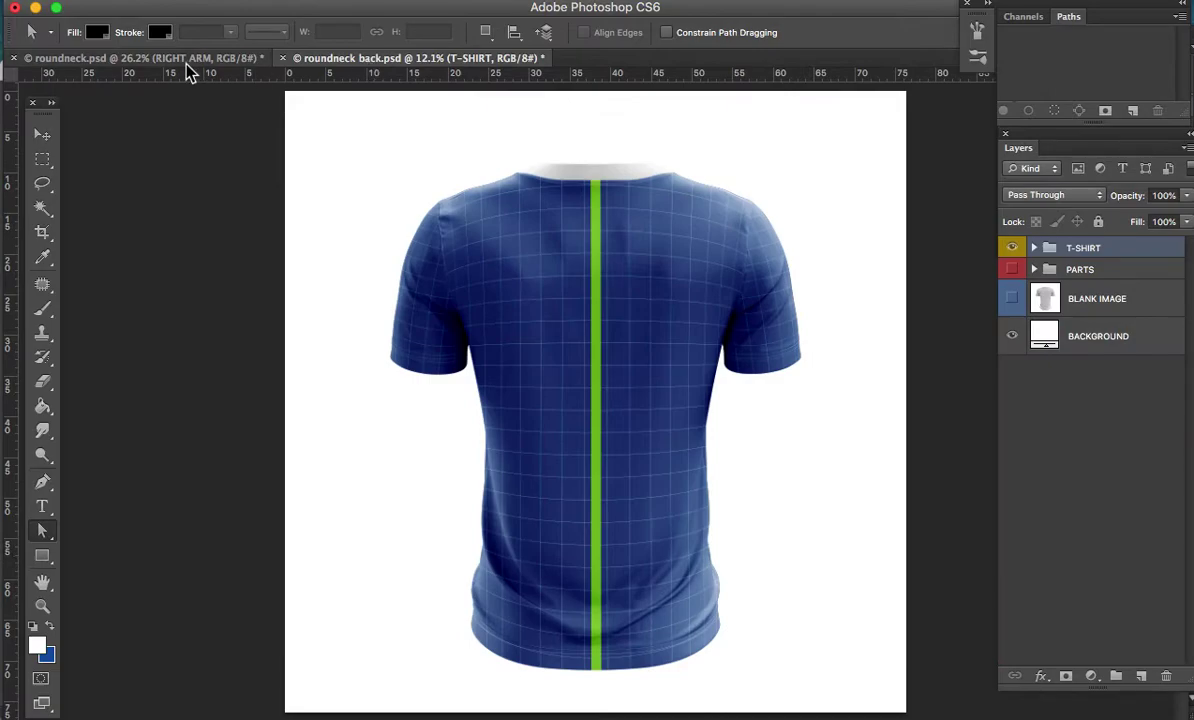
{"action": "left_click", "coordinate": [193, 60]}
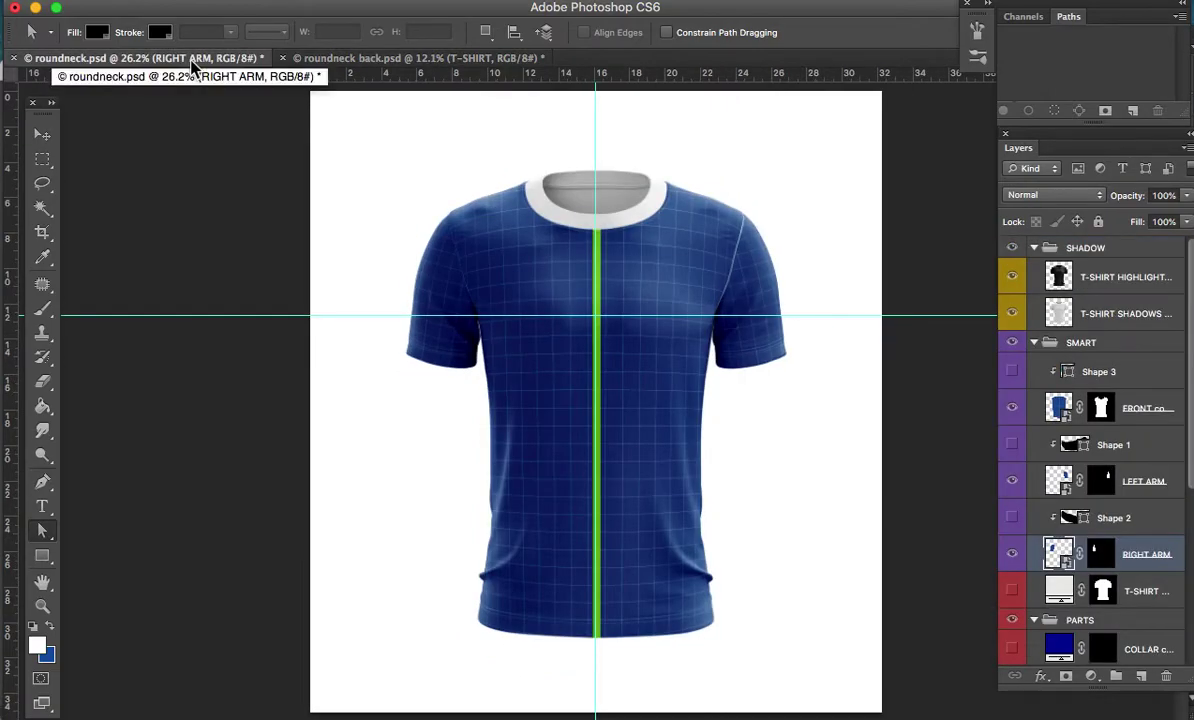
{"action": "key", "text": "super+Tab"}
{"action": "key", "text": "super+Tab"}
{"action": "key", "text": "super+Tab"}
{"action": "key", "text": "super+Tab"}
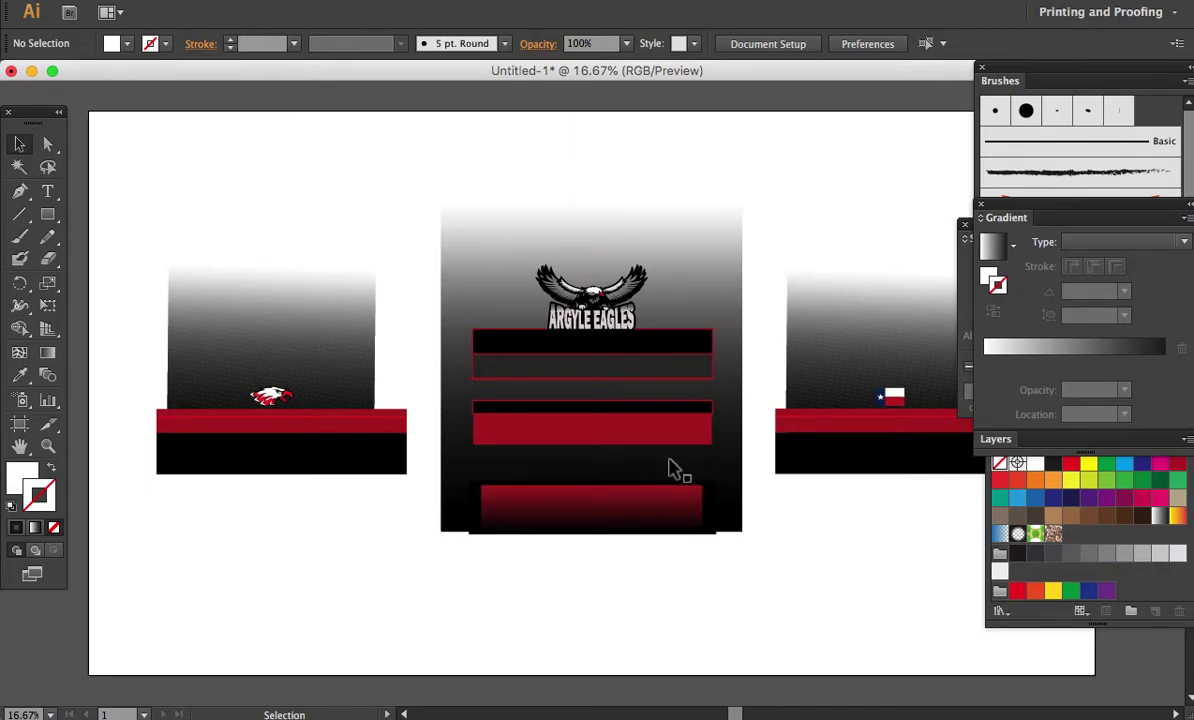
Cut the central front panel (eagle, ARGYLE EAGLES, stripes) out of the Illustrator layout
{"action": "left_click_drag", "start_coordinate": [744, 570], "coordinate": [432, 157]}
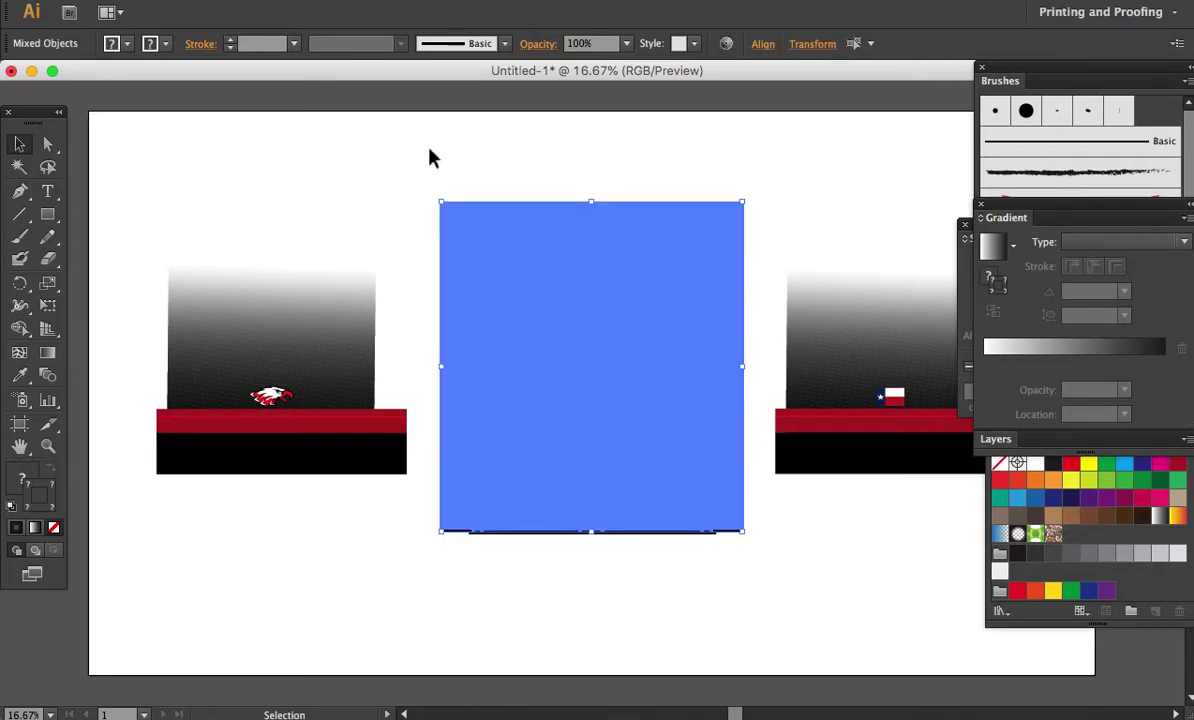
{"action": "key", "text": "Delete"}
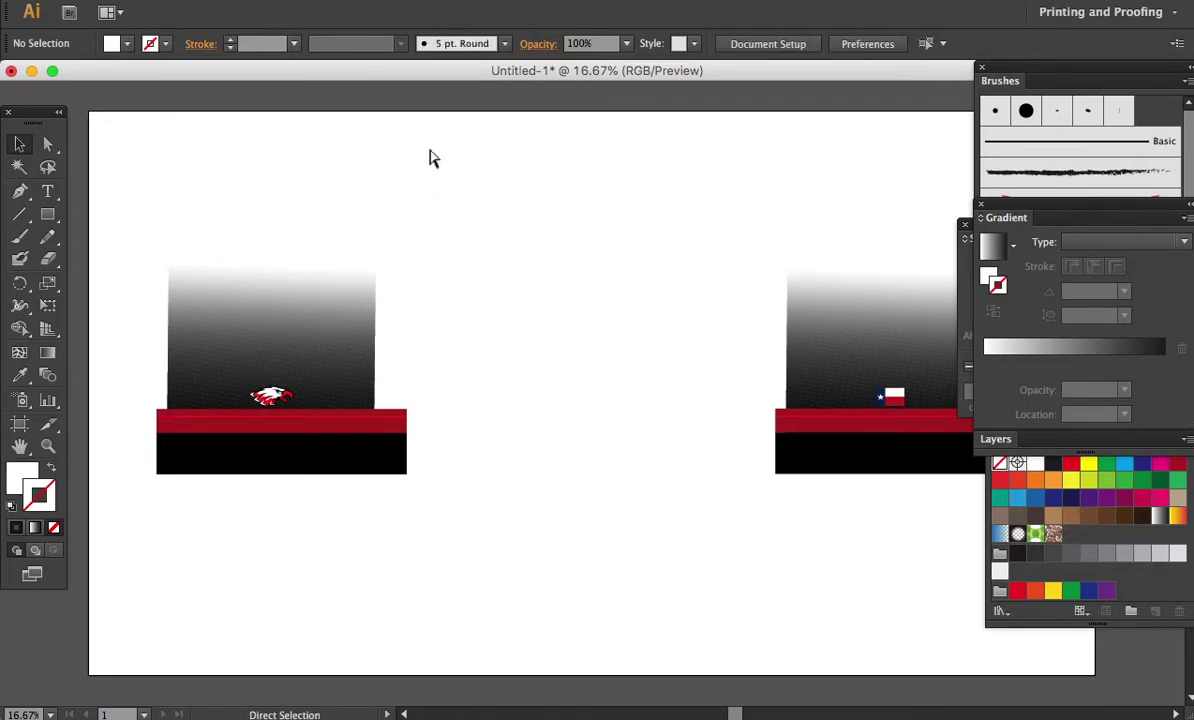
{"action": "key", "text": "super+Tab"}
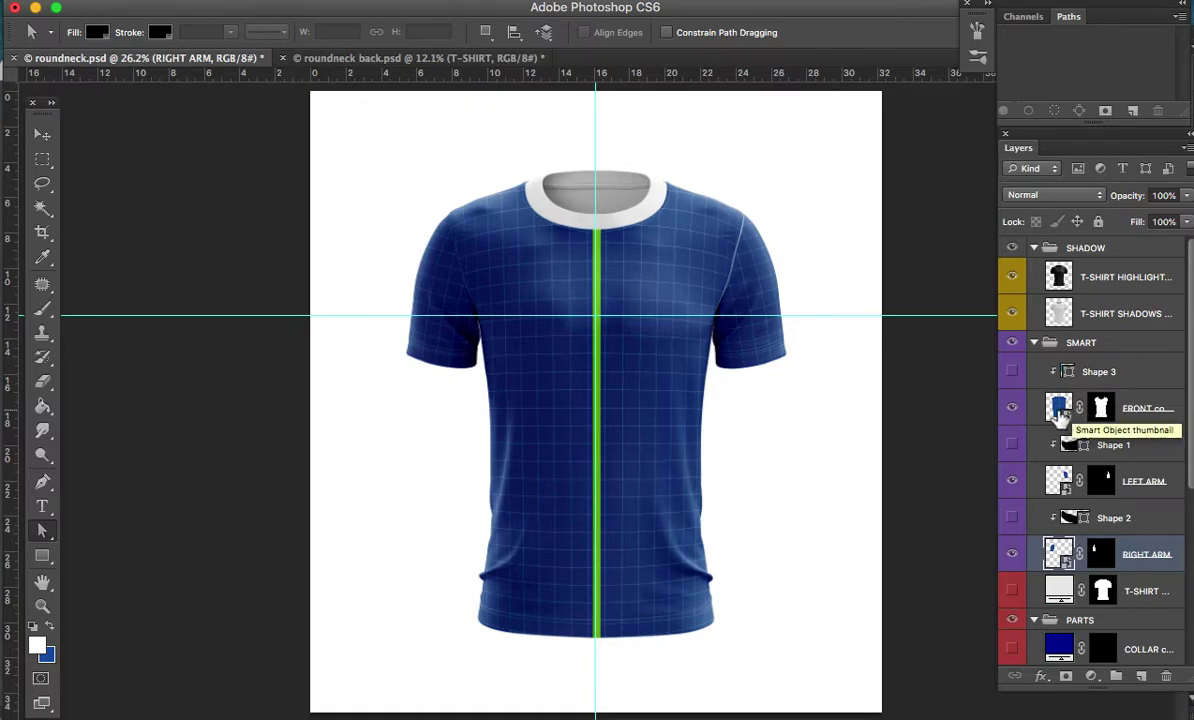
Paste the Argyle Eagles front panel into the FRONT copy 2 contents as a Smart Object
{"action": "double_click", "coordinate": [1059, 410]}
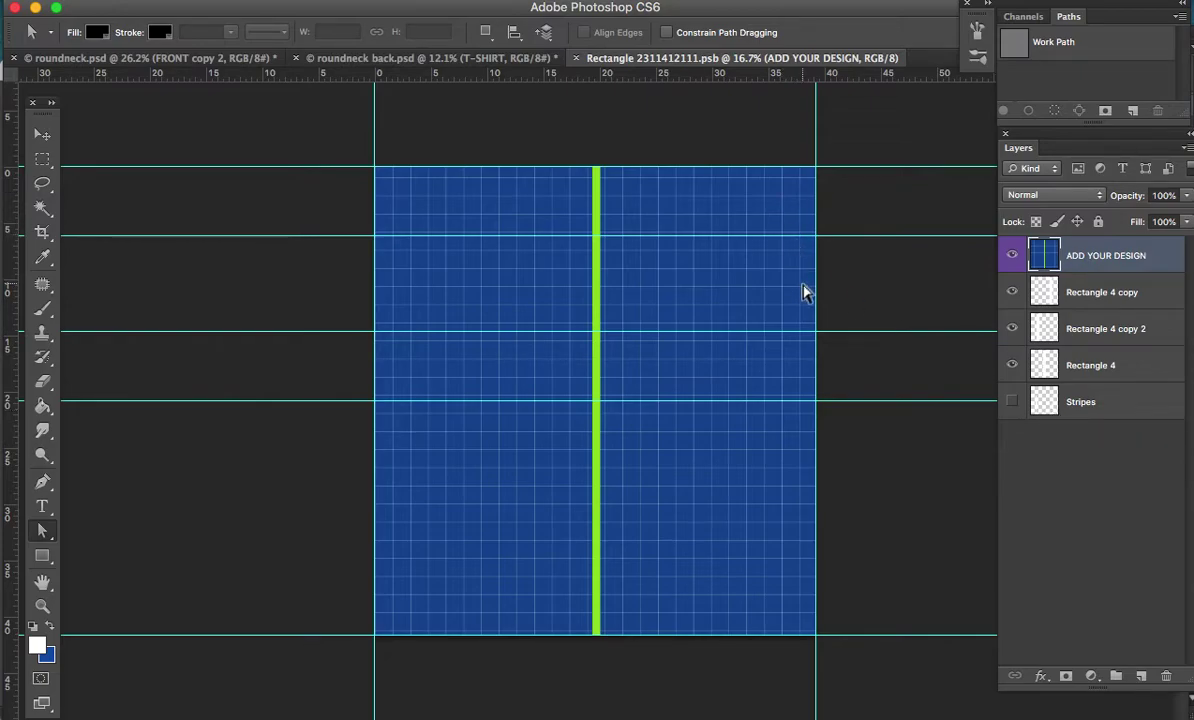
{"action": "key", "text": "ctrl+v"}
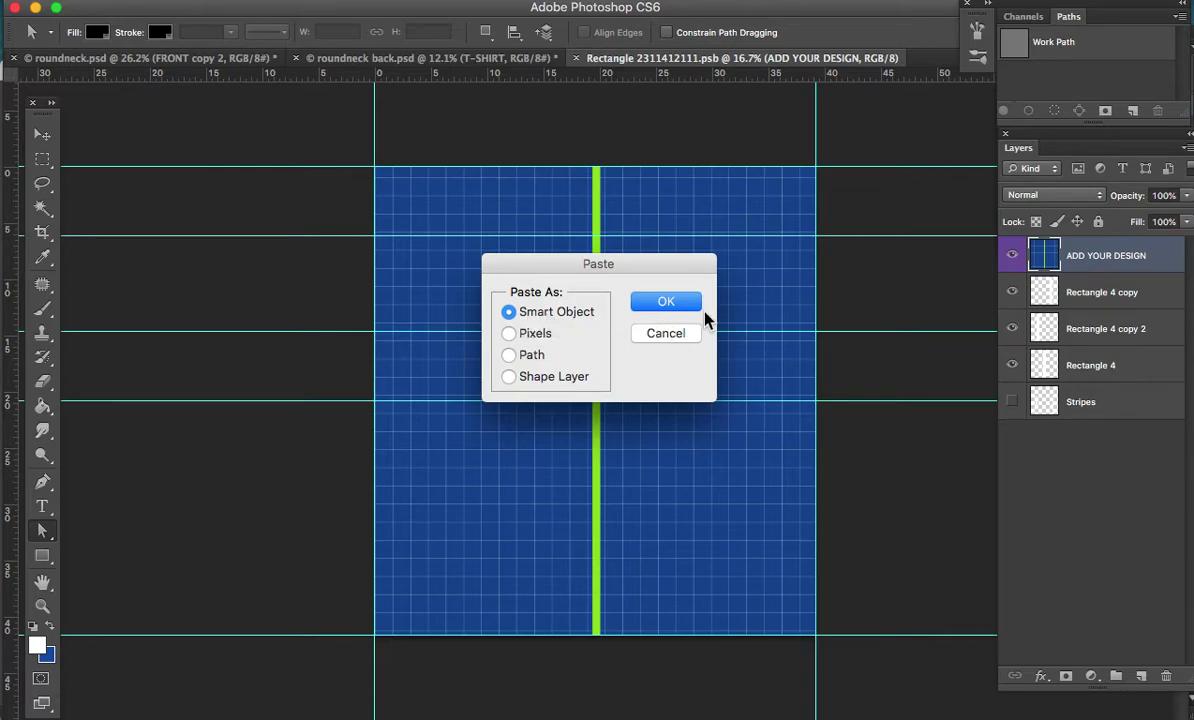
{"action": "left_click", "coordinate": [659, 304]}
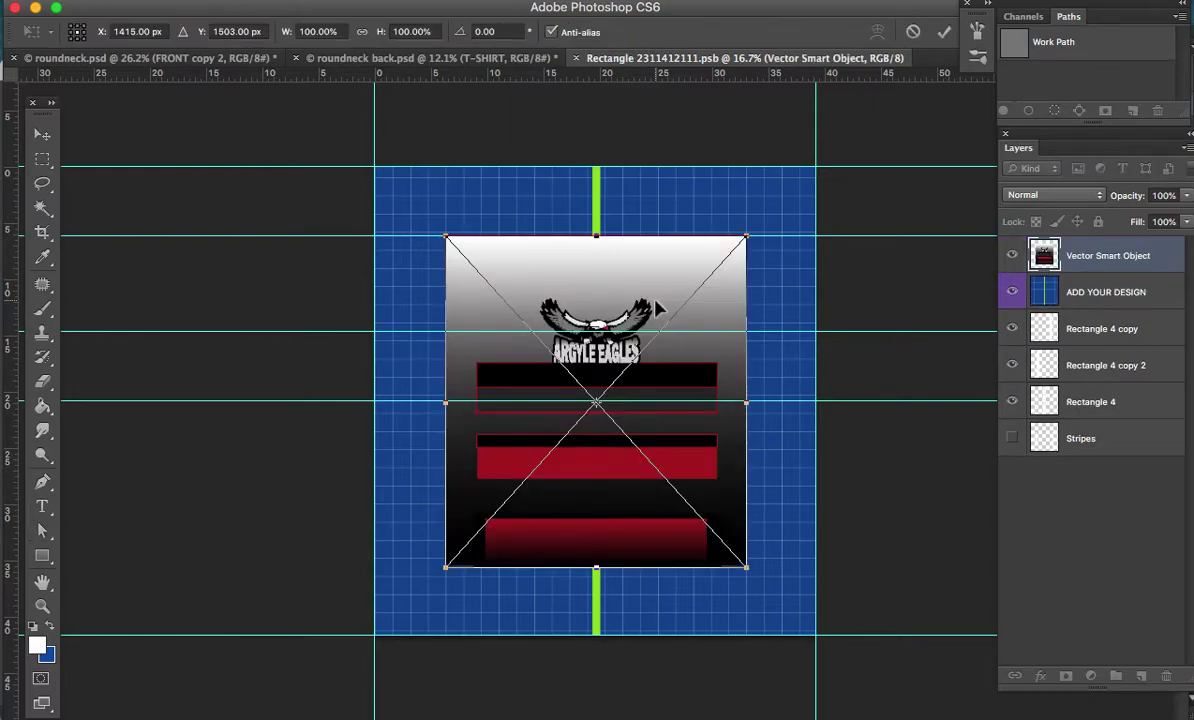
Scale the pasted front artwork to about 145% and wider to fill the design area, then save
{"action": "left_click_drag", "start_coordinate": [746, 234], "coordinate": [825, 176]}
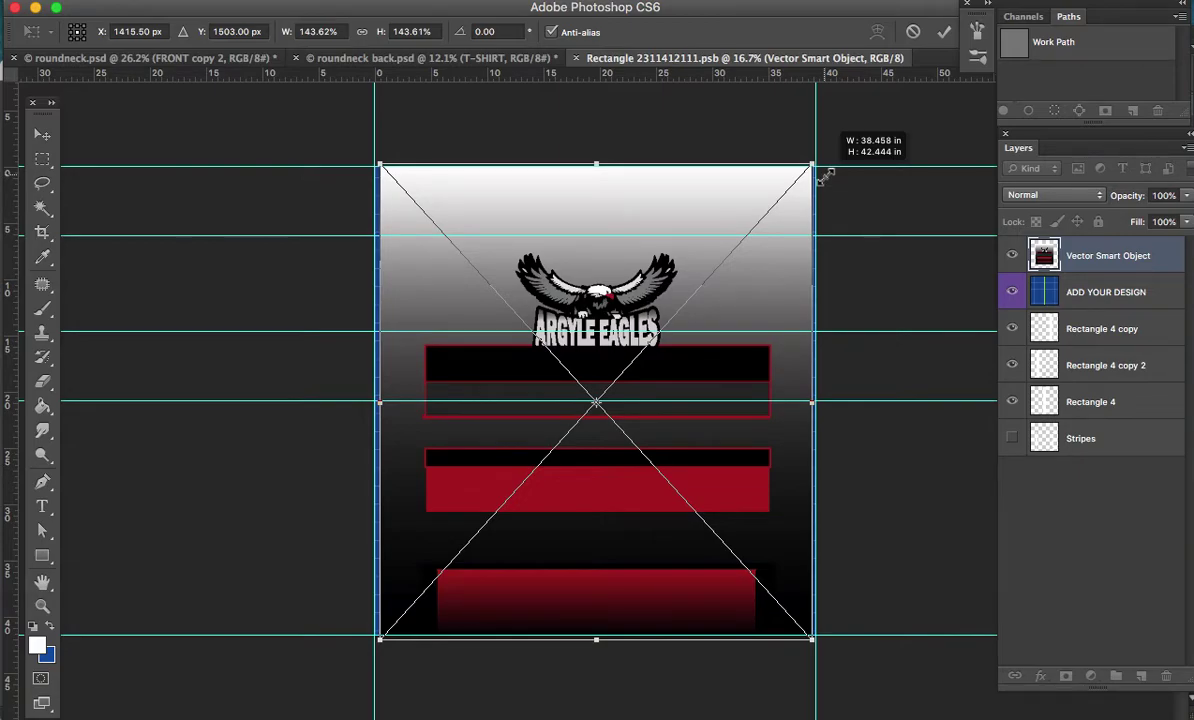
{"action": "left_click_drag", "start_coordinate": [825, 176], "coordinate": [827, 172]}
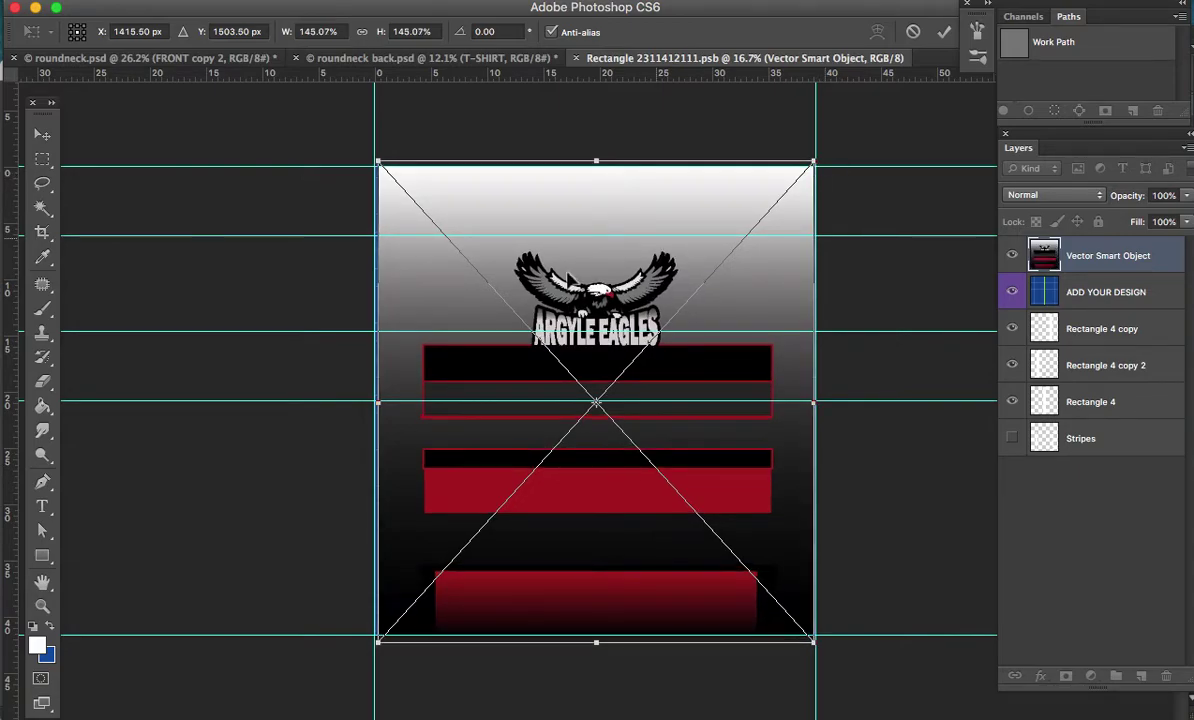
{"action": "left_click_drag", "start_coordinate": [380, 406], "coordinate": [367, 406]}
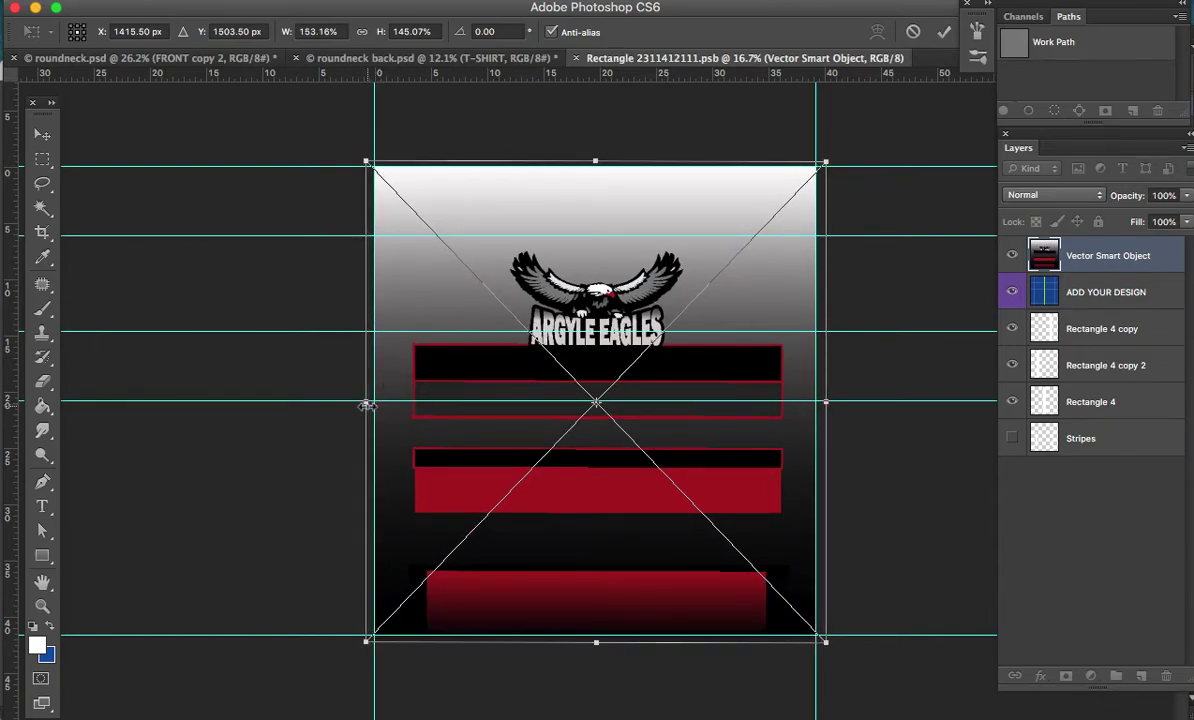
{"action": "key", "text": "Return"}
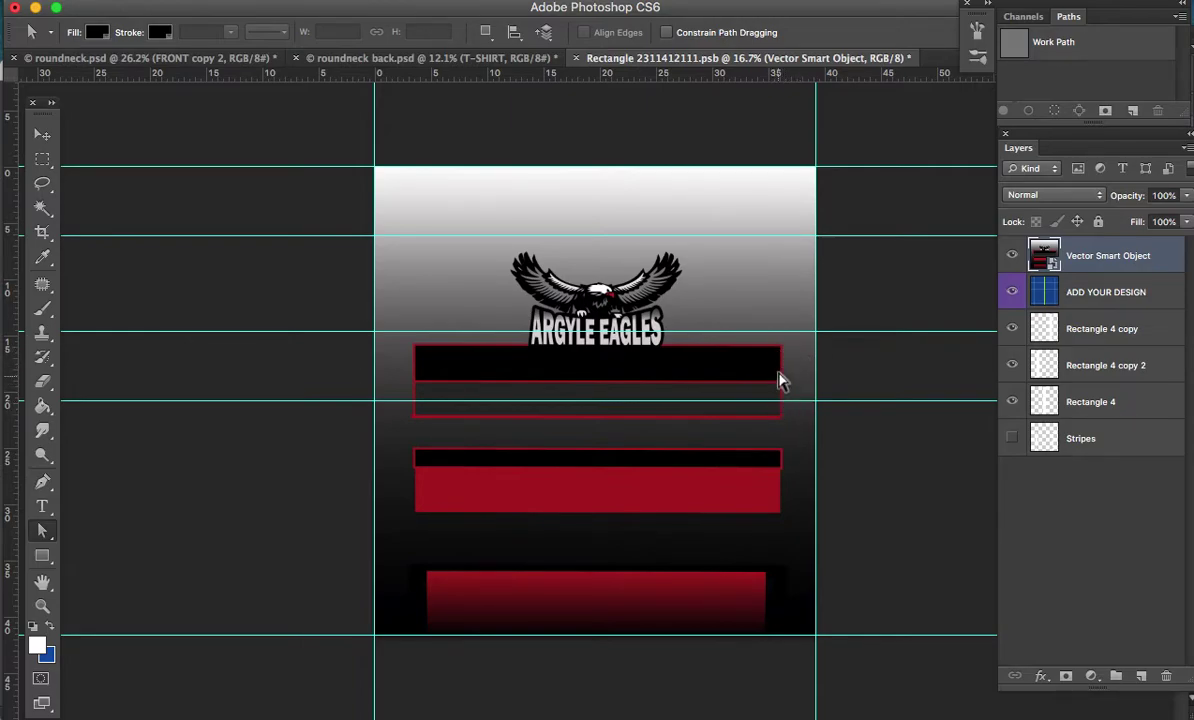
{"action": "key", "text": "ctrl+s"}
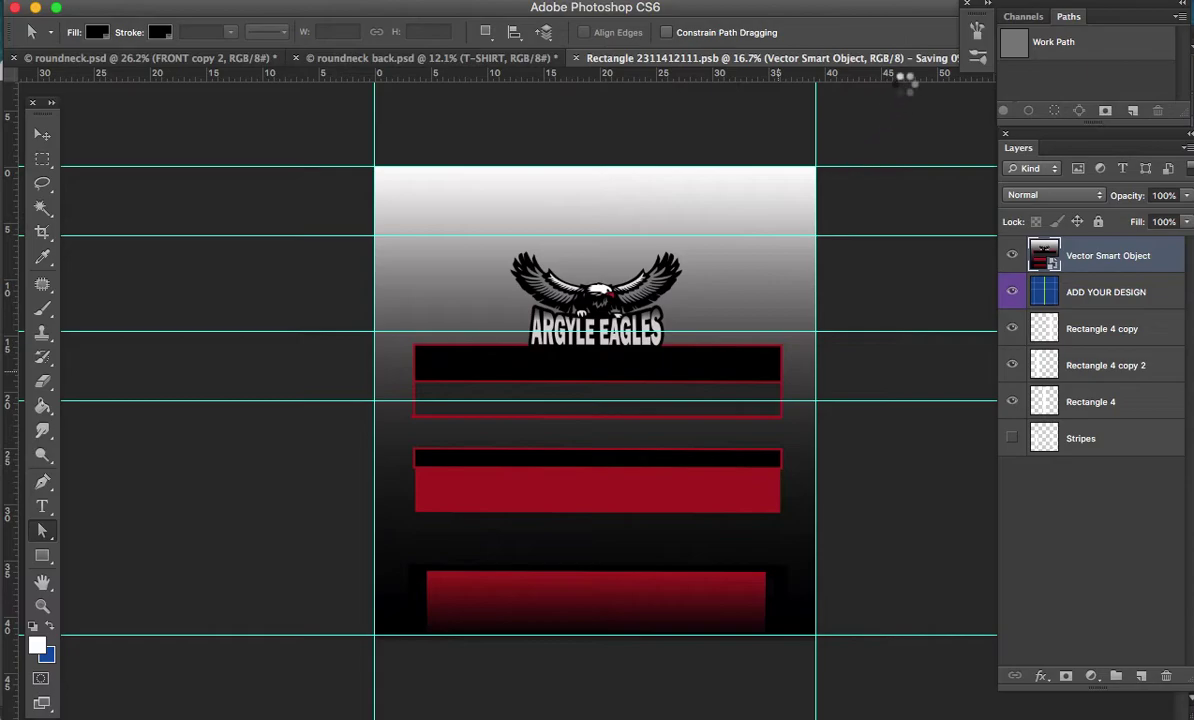
{"action": "left_click", "coordinate": [208, 60]}
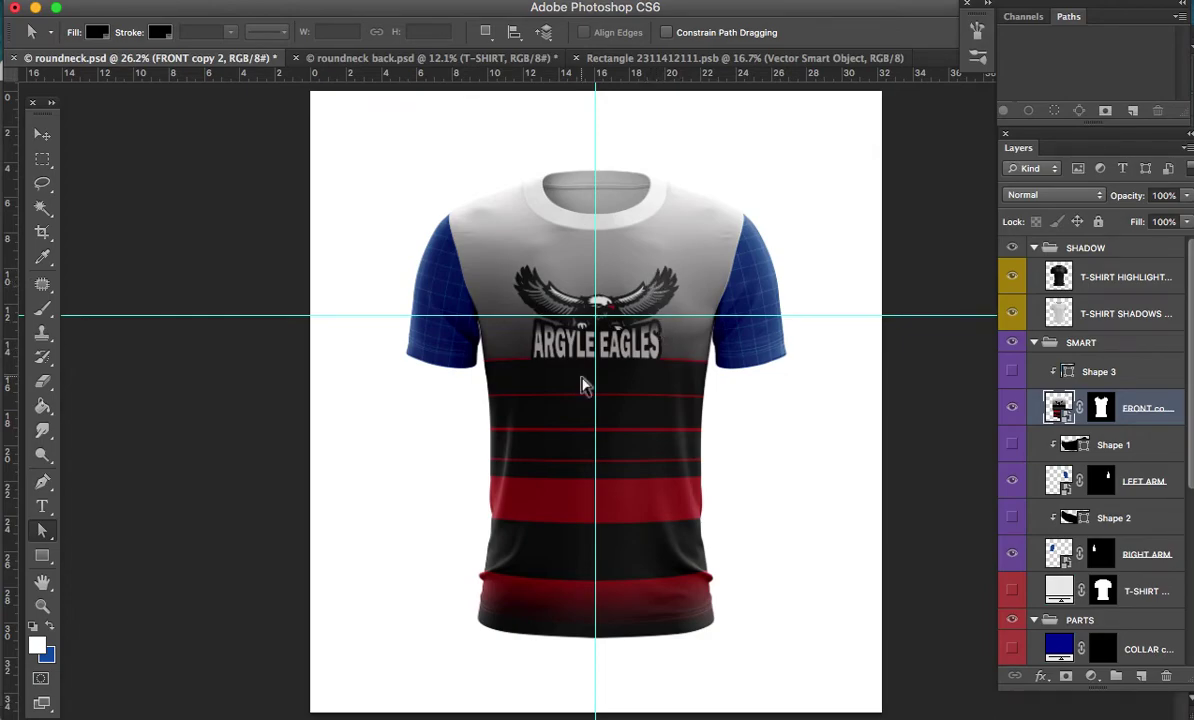
Zoom in on the striped Argyle Eagles front of the roundneck.psd mockup
{"action": "key", "text": "z"}
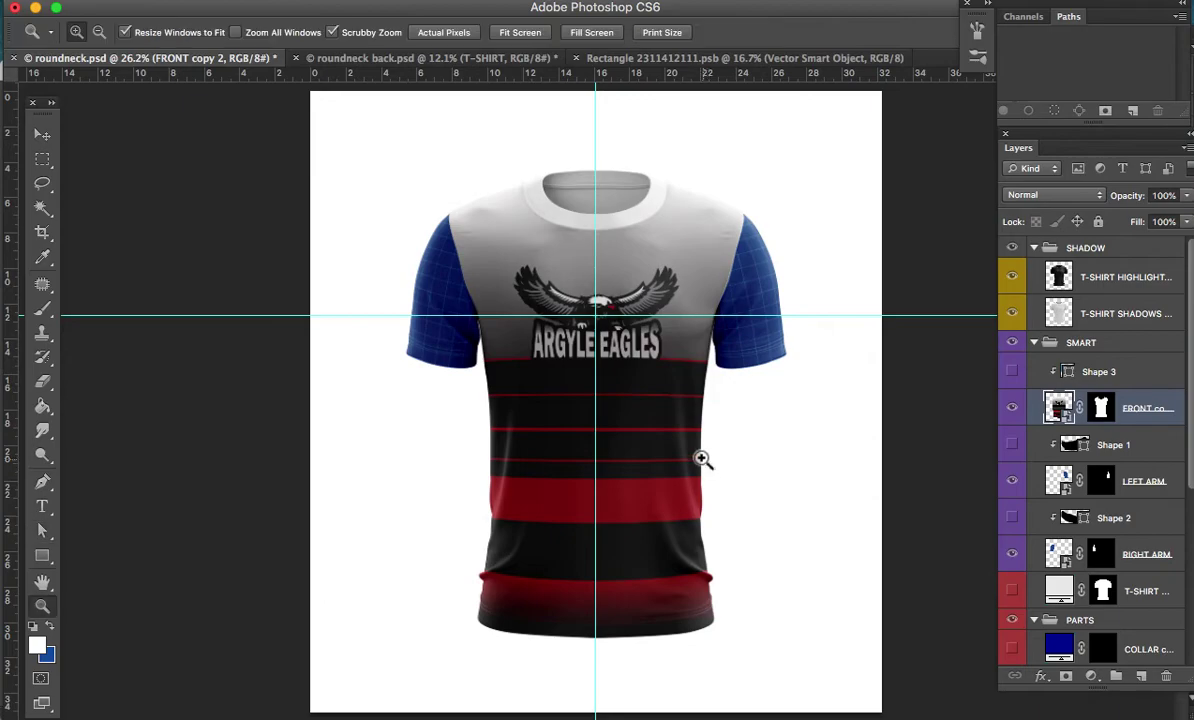
{"action": "left_click", "coordinate": [703, 457]}
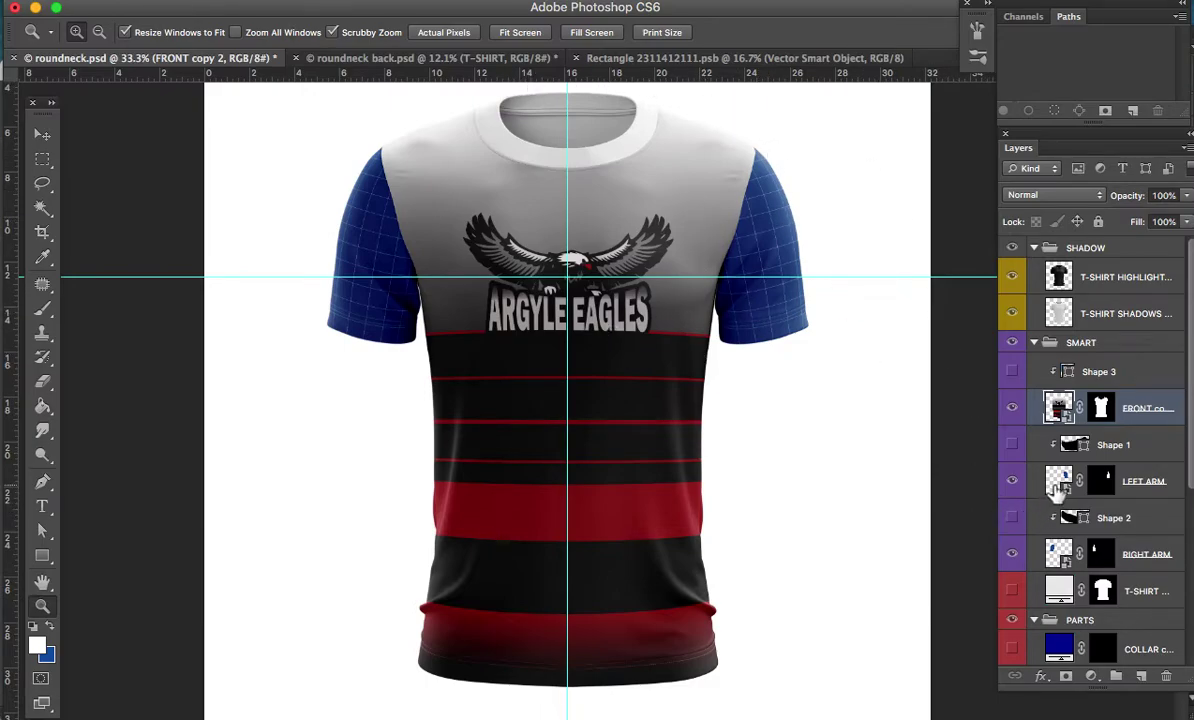
{"action": "key", "text": "super+Tab"}
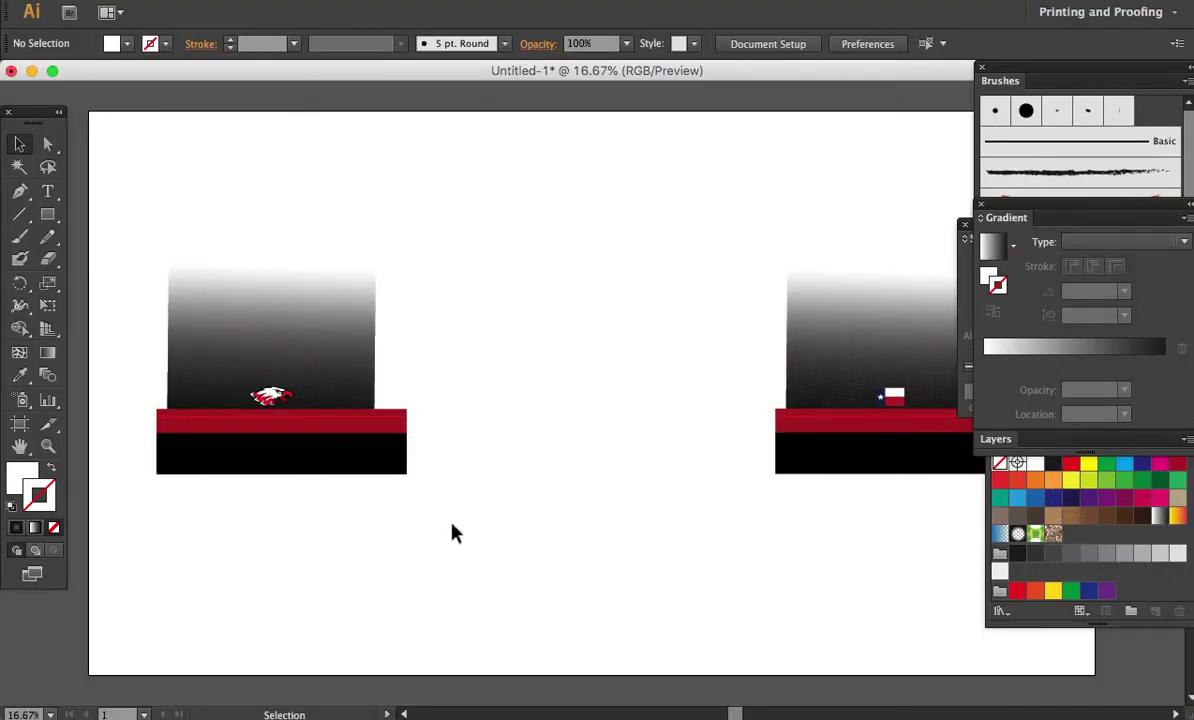
Cut the left sleeve artwork with the eagle head out of the Illustrator layout
{"action": "left_click_drag", "start_coordinate": [452, 534], "coordinate": [128, 196]}
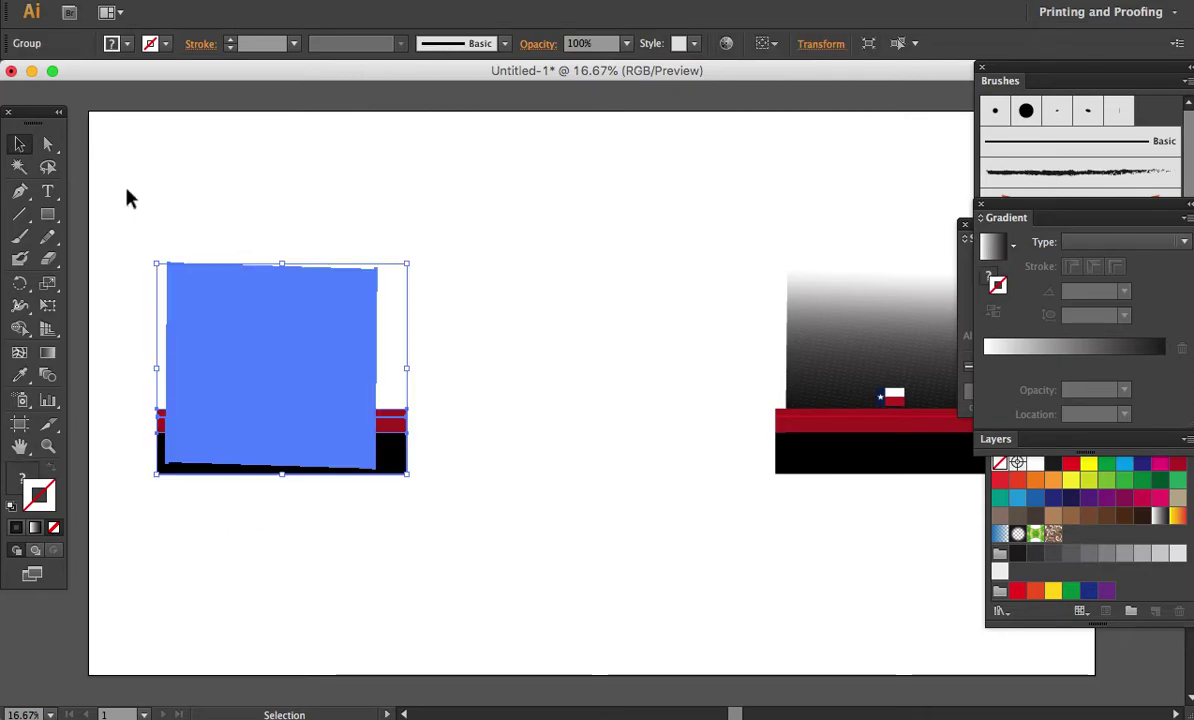
{"action": "key", "text": "Delete"}
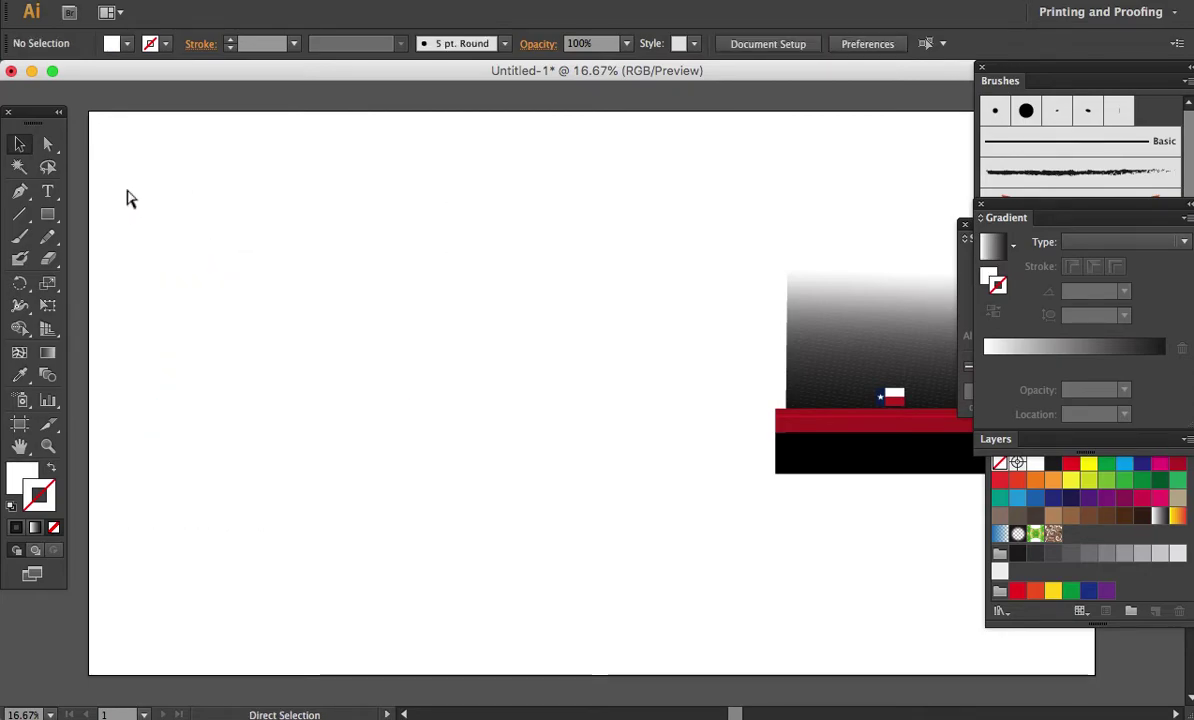
{"action": "key", "text": "super+Tab"}
{"action": "key", "text": "super+Tab"}
{"action": "key", "text": "super+Tab"}
{"action": "key", "text": "super+Tab"}
{"action": "key", "text": "super+Tab"}
{"action": "key", "text": "super+Tab"}
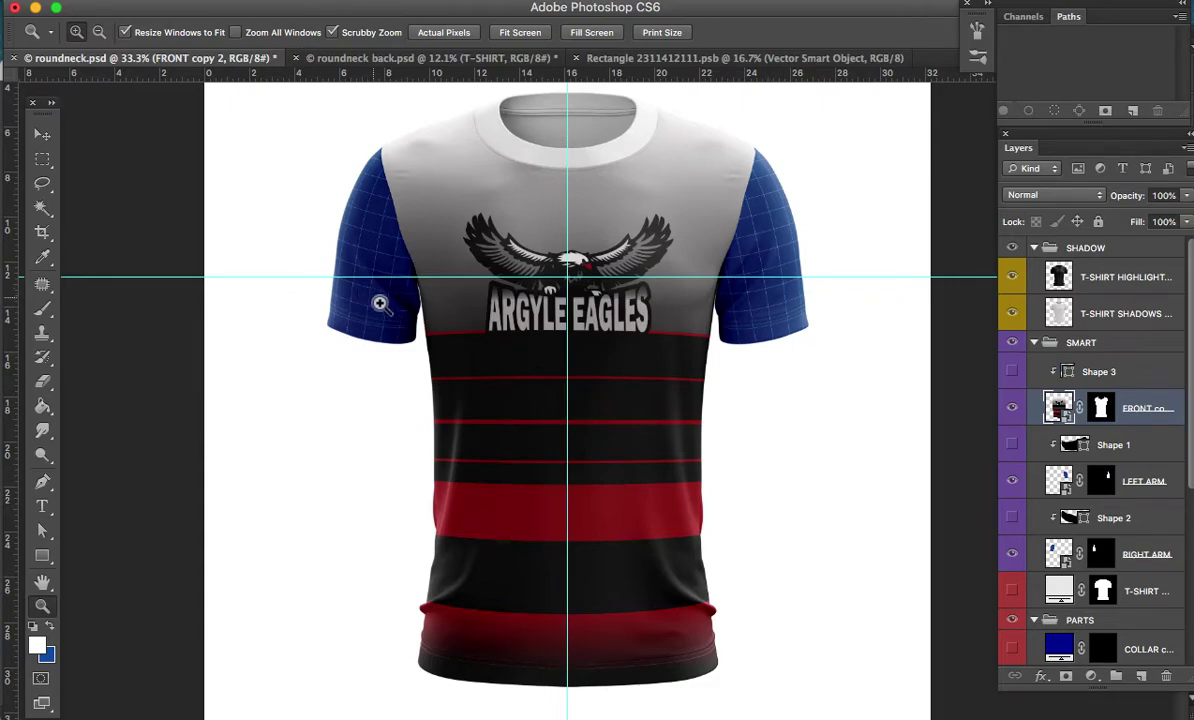
Paste the eagle sleeve artwork into the RIGHT ARM smart object as a Smart Object
{"action": "double_click", "coordinate": [1057, 555]}
{"action": "key", "text": "cmd+v"}
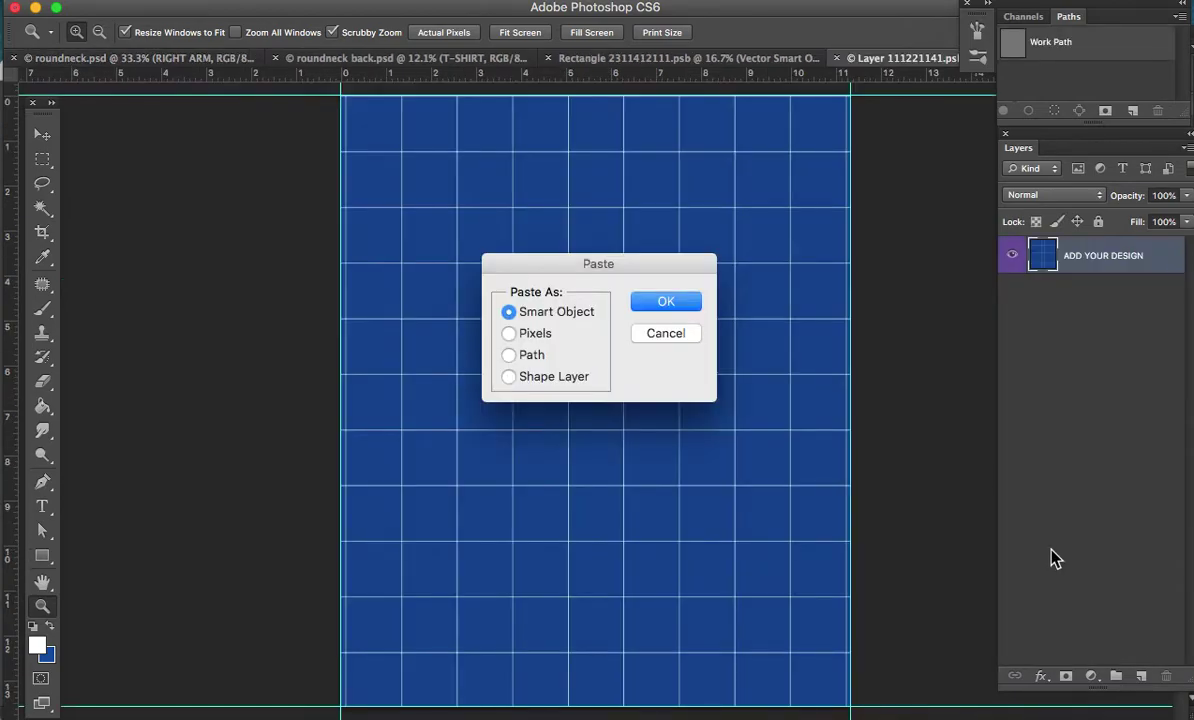
{"action": "left_click", "coordinate": [666, 302]}
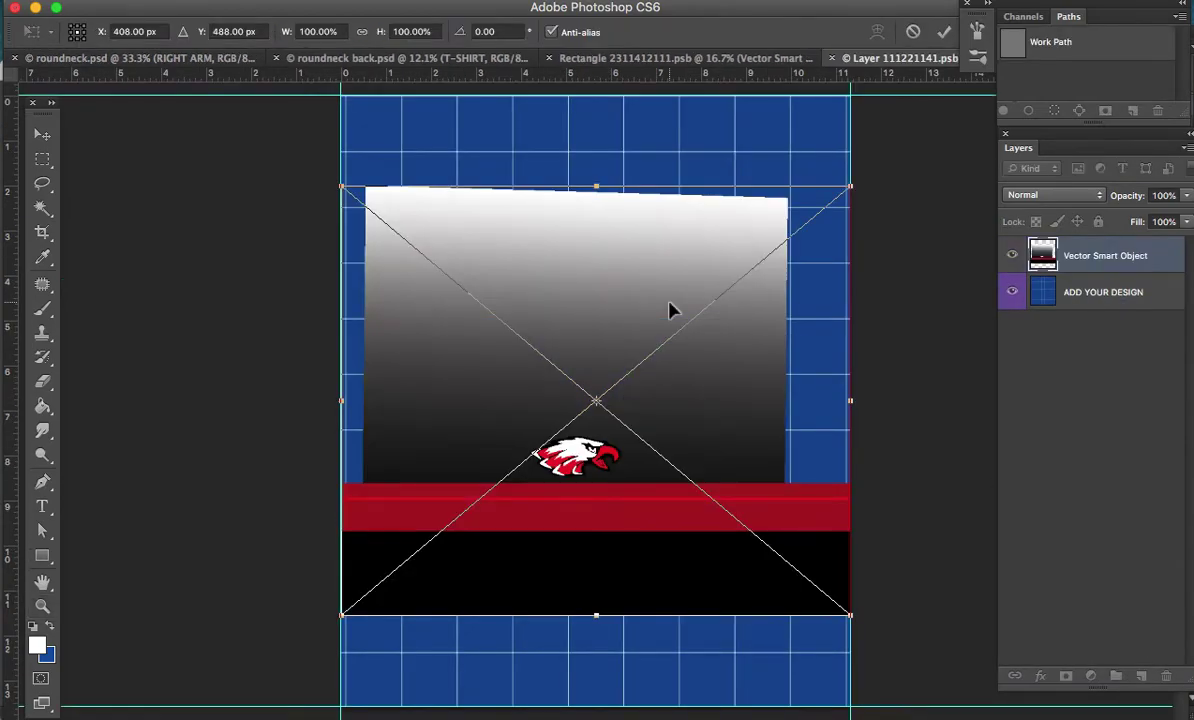
Enlarge the sleeve artwork over the arm design area and preview it on roundneck.psd
{"action": "left_click_drag", "start_coordinate": [858, 190], "coordinate": [985, 115]}
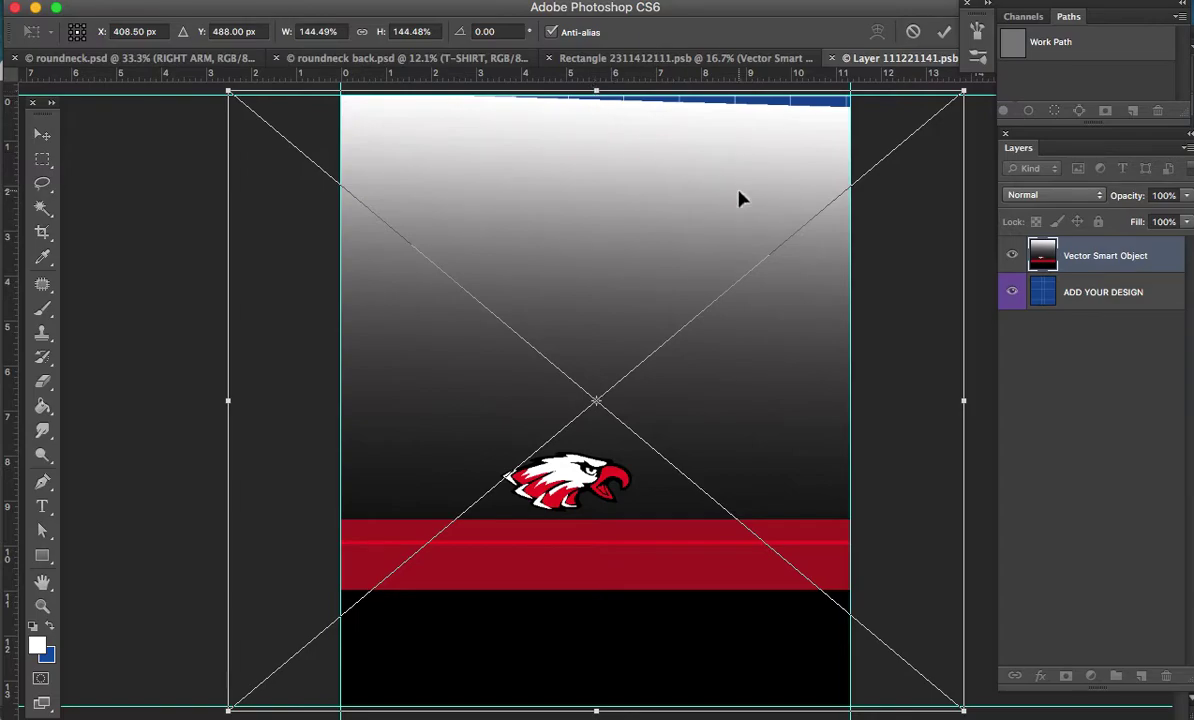
{"action": "key", "text": "ctrl+minus"}
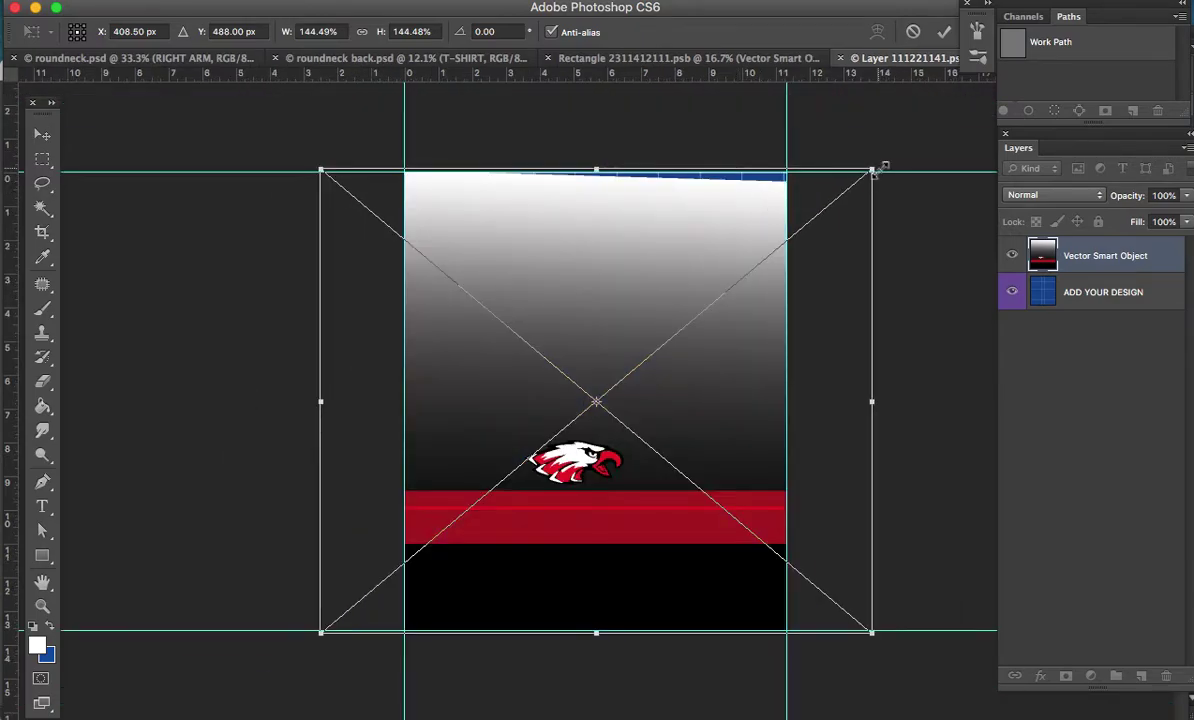
{"action": "left_click_drag", "start_coordinate": [873, 171], "coordinate": [881, 162]}
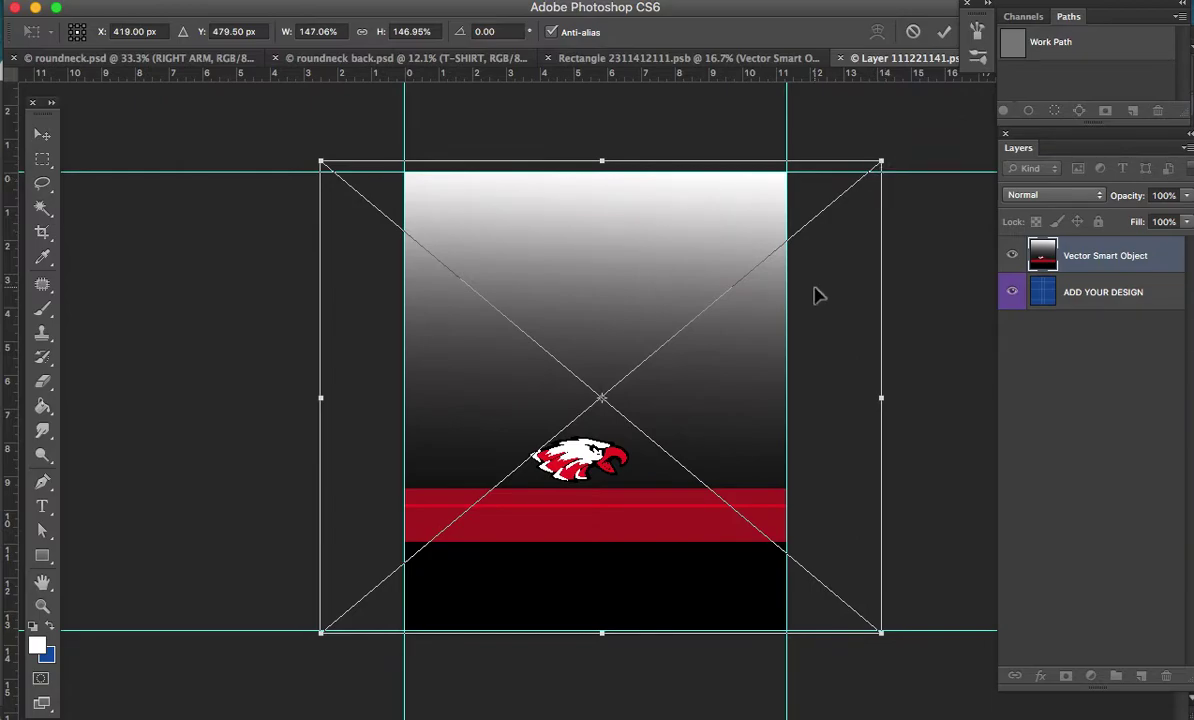
{"action": "key", "text": "Return"}
{"action": "key", "text": "z"}
{"action": "key", "text": "v"}
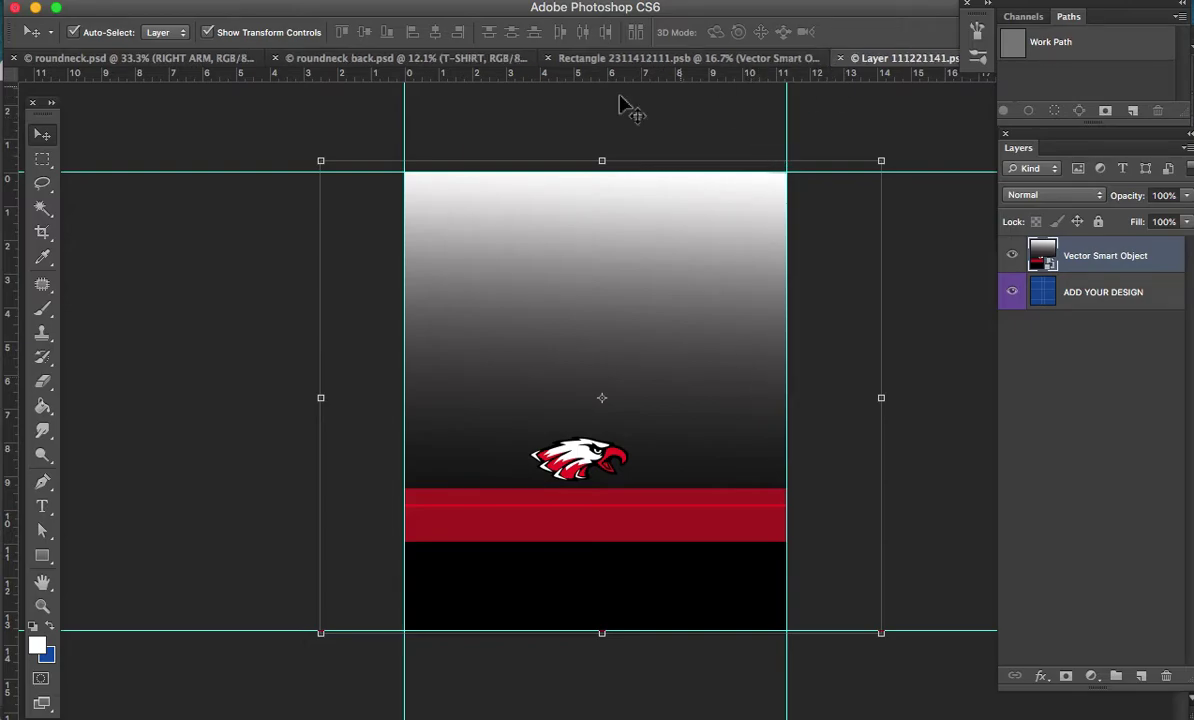
{"action": "left_click", "coordinate": [130, 58]}
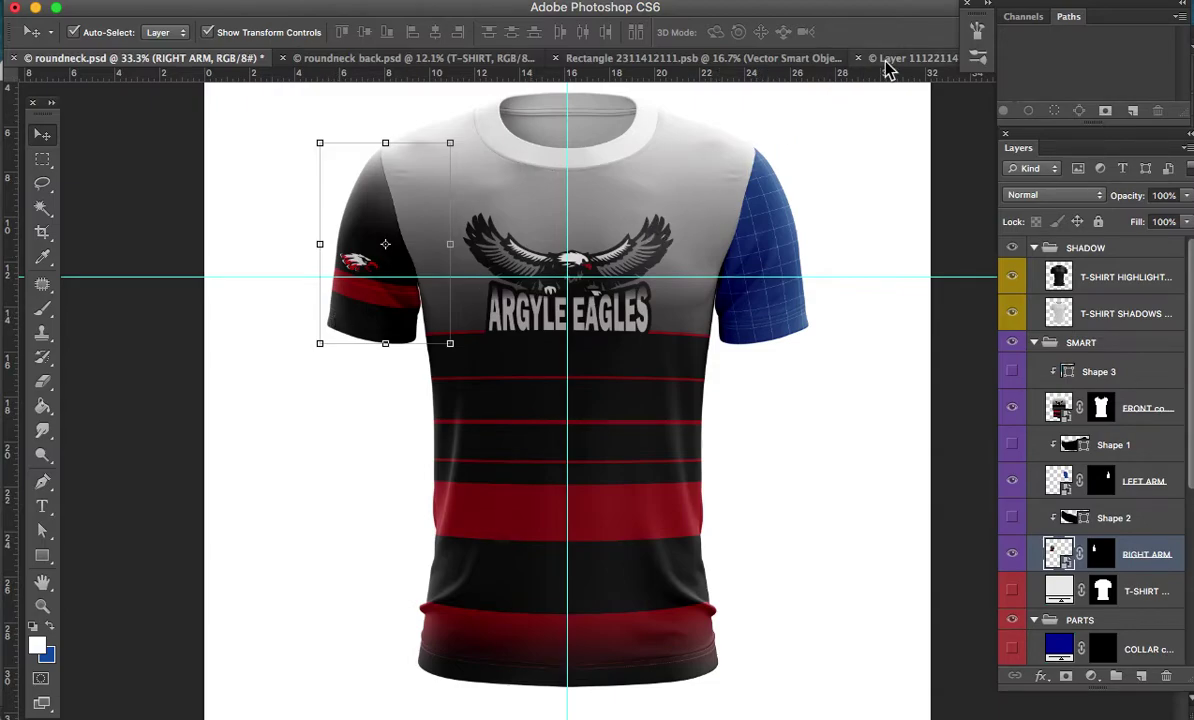
Close the front stripe design file and shift the eagle sleeve artwork 0.583 in left, saving it
{"action": "left_click", "coordinate": [730, 60]}
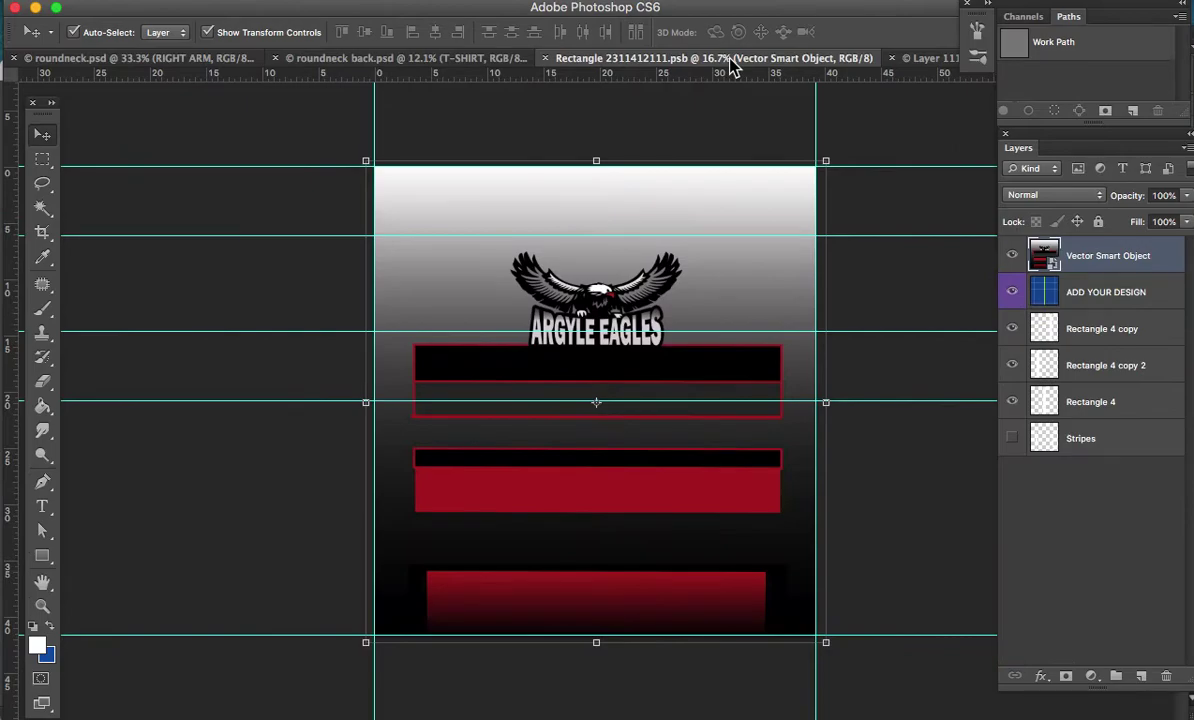
{"action": "left_click", "coordinate": [545, 58]}
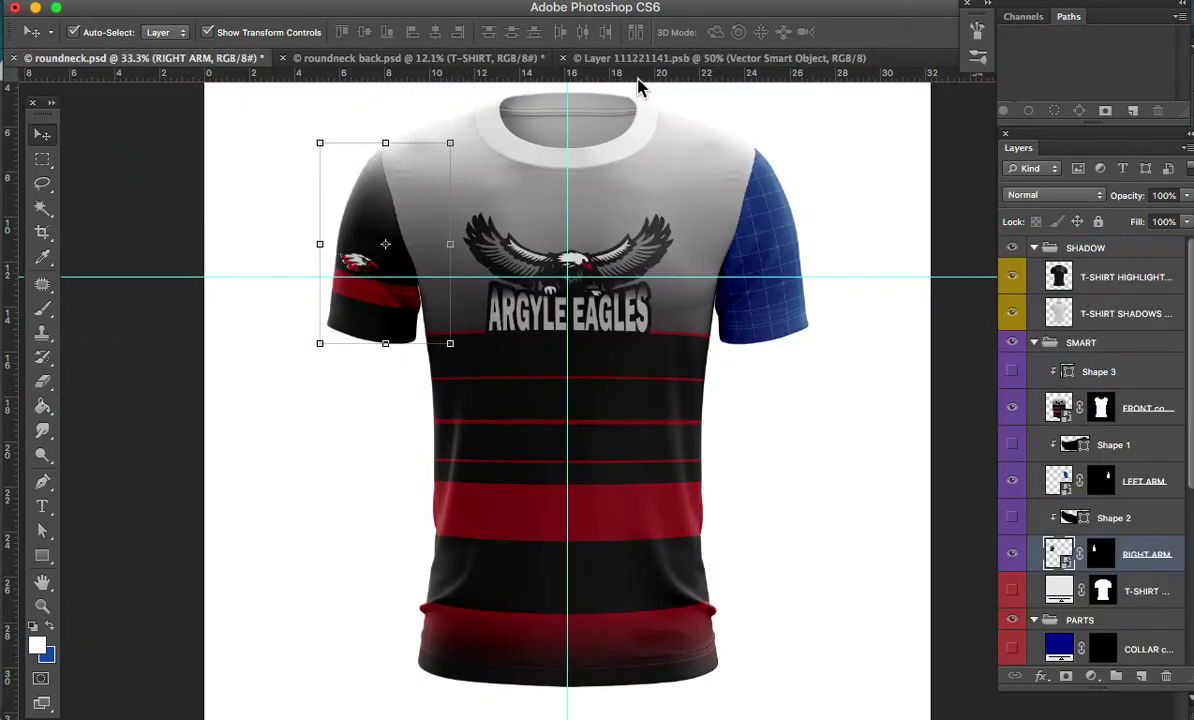
{"action": "left_click", "coordinate": [650, 58]}
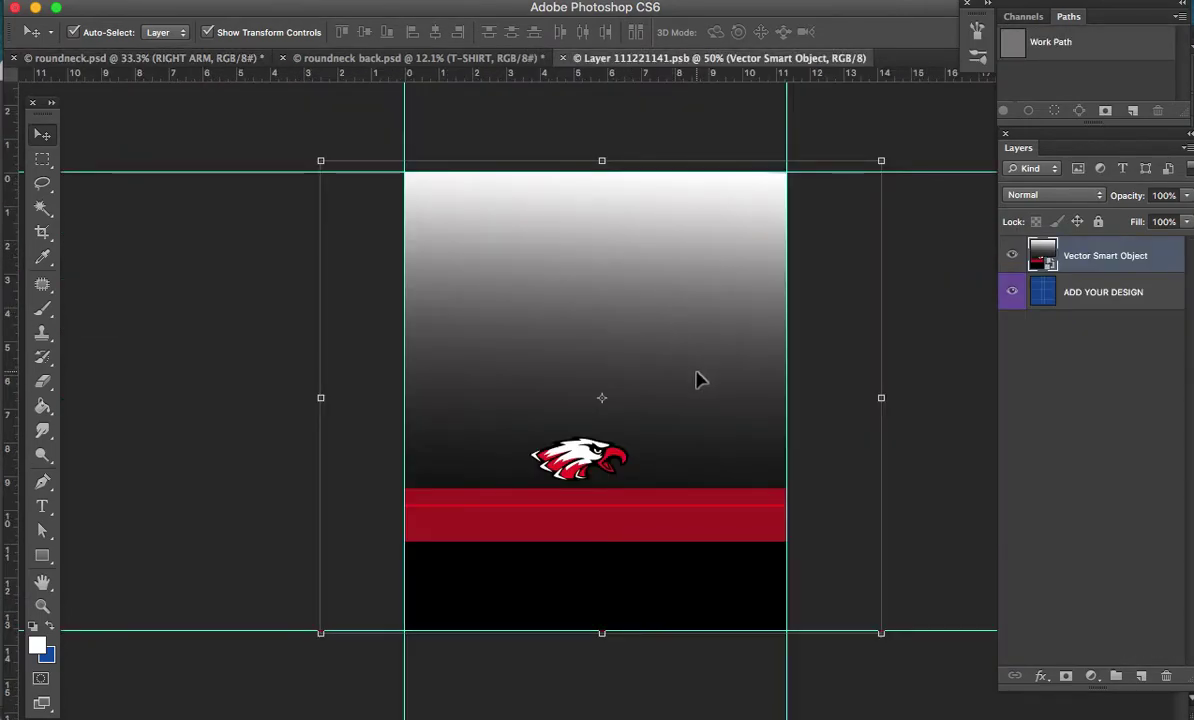
{"action": "mouse_move", "coordinate": [697, 389]}
{"action": "left_mouse_down"}
{"action": "mouse_move", "coordinate": [651, 388]}
{"action": "mouse_move", "coordinate": [672, 391]}
{"action": "left_mouse_up"}
{"action": "key", "text": "ctrl+s"}
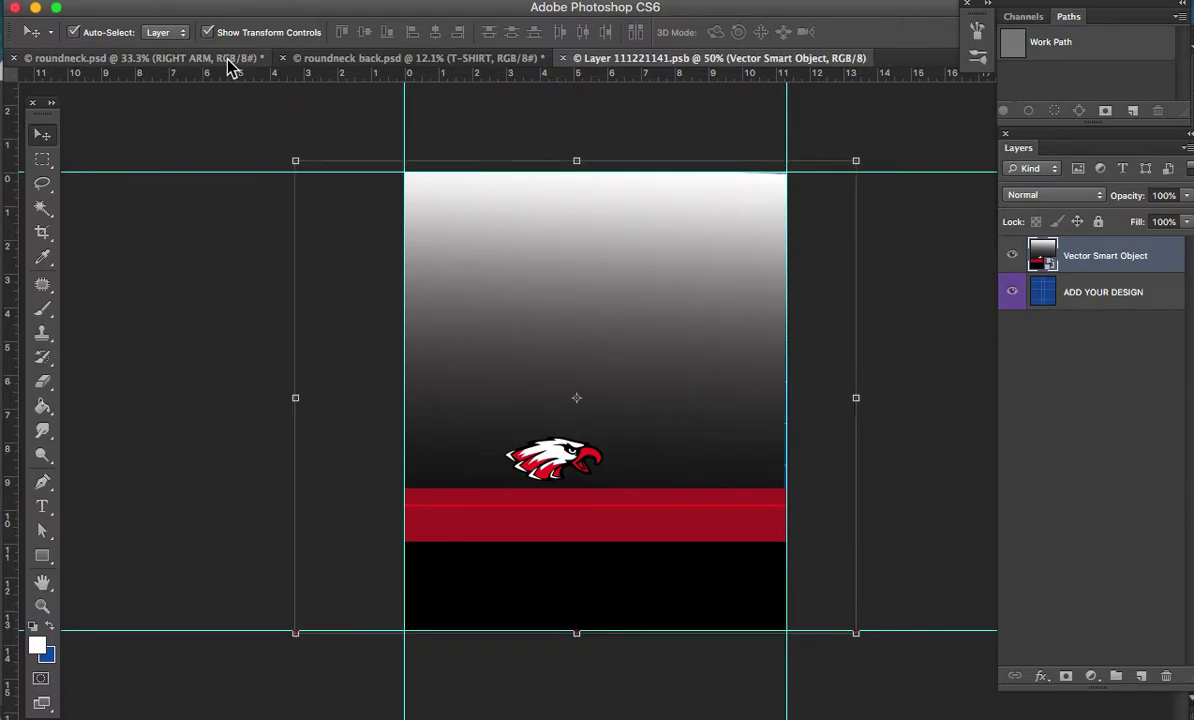
{"action": "left_click", "coordinate": [228, 60]}
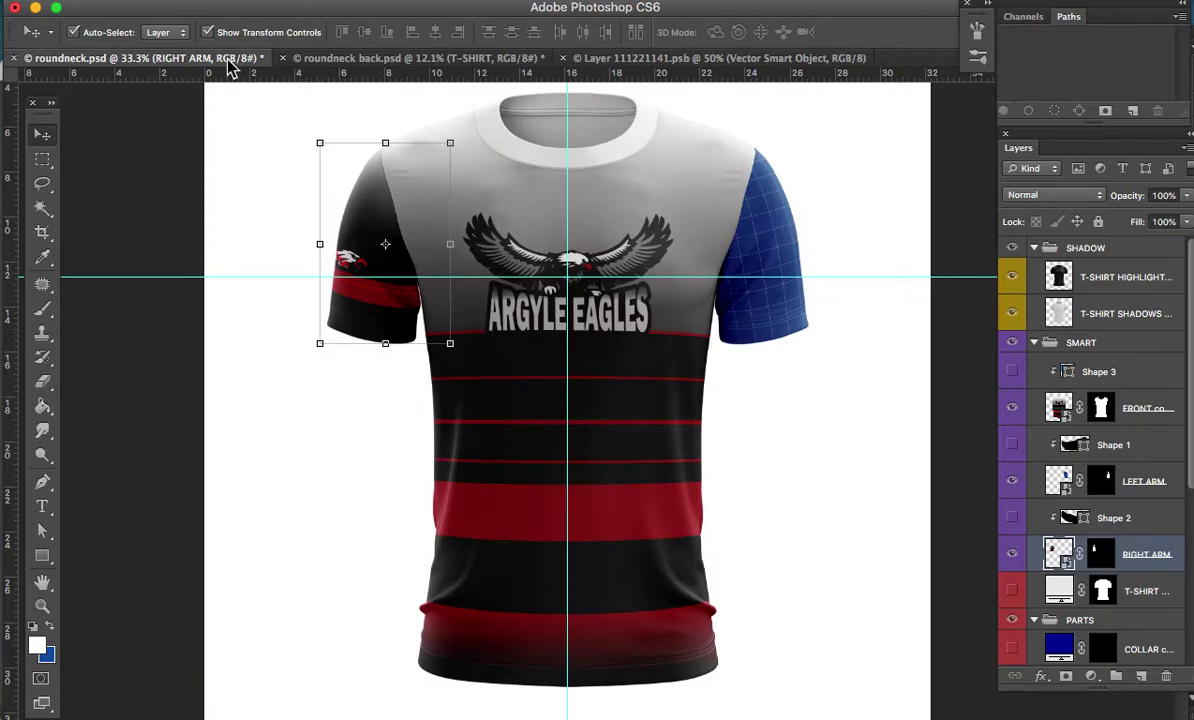
{"action": "left_click", "coordinate": [659, 60]}
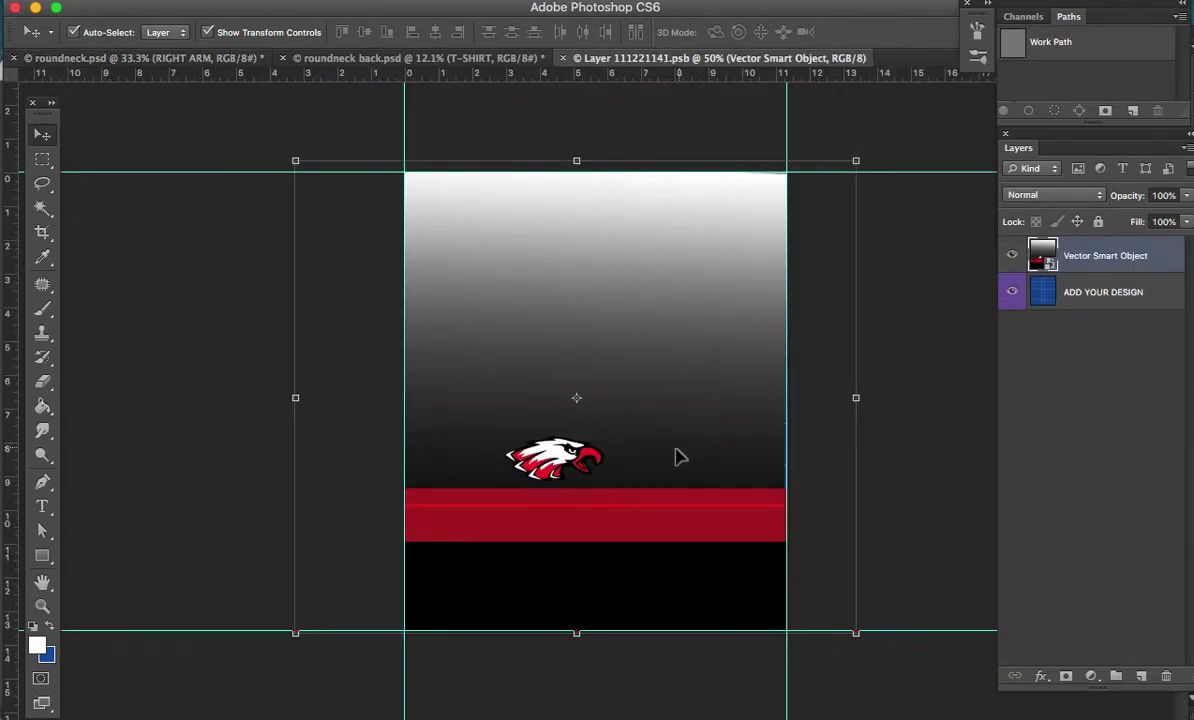
Using a 3.2 in vertical guide, scale the sleeve artwork to about 77.5%, move it left and down, and save
{"action": "left_click_drag", "start_coordinate": [676, 457], "coordinate": [661, 460]}
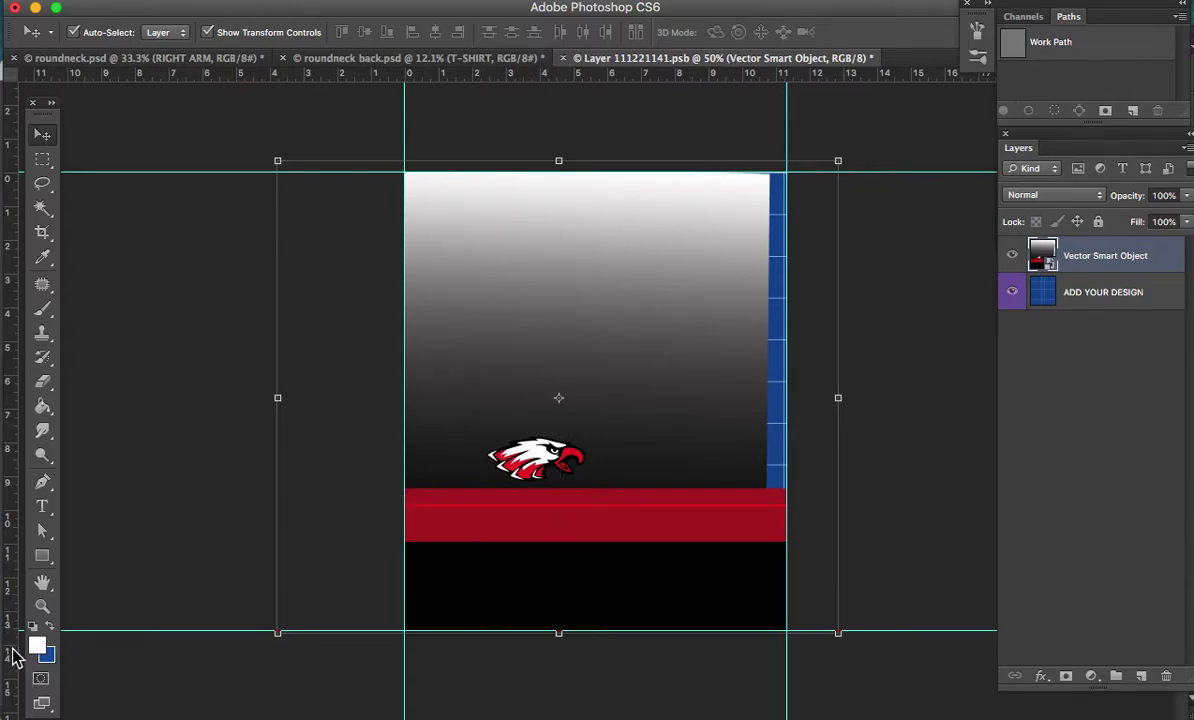
{"action": "left_click_drag", "start_coordinate": [10, 658], "coordinate": [527, 668]}
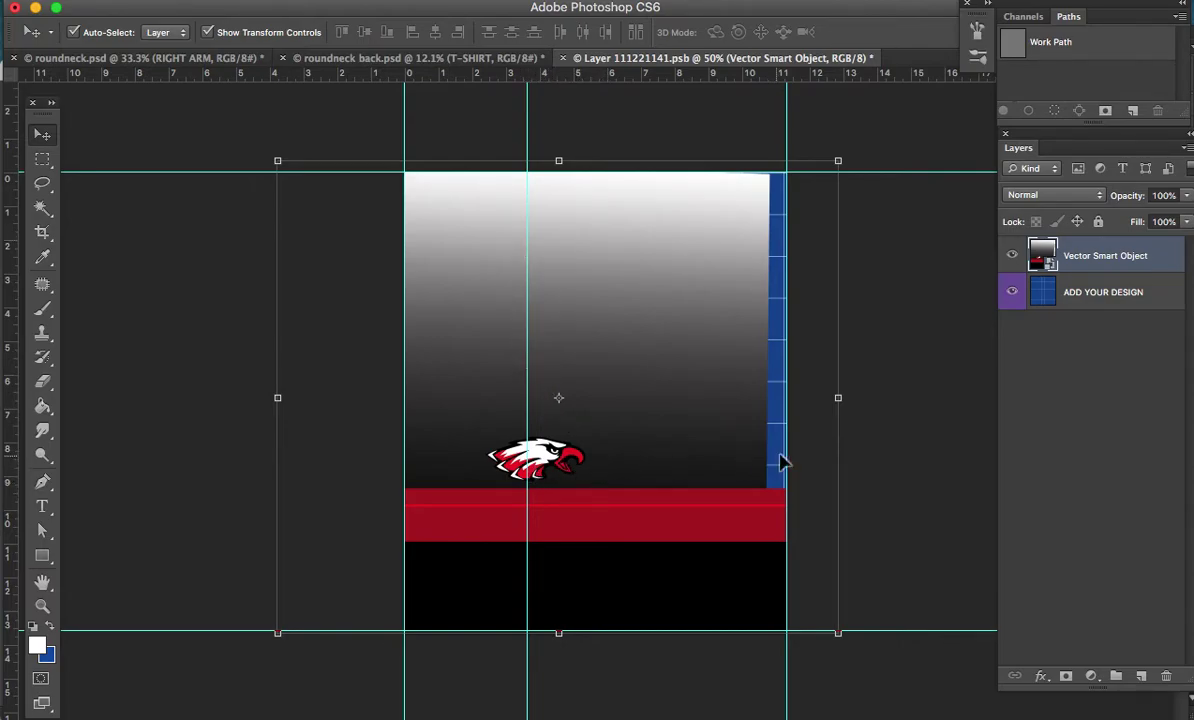
{"action": "left_click_drag", "start_coordinate": [846, 164], "coordinate": [871, 158]}
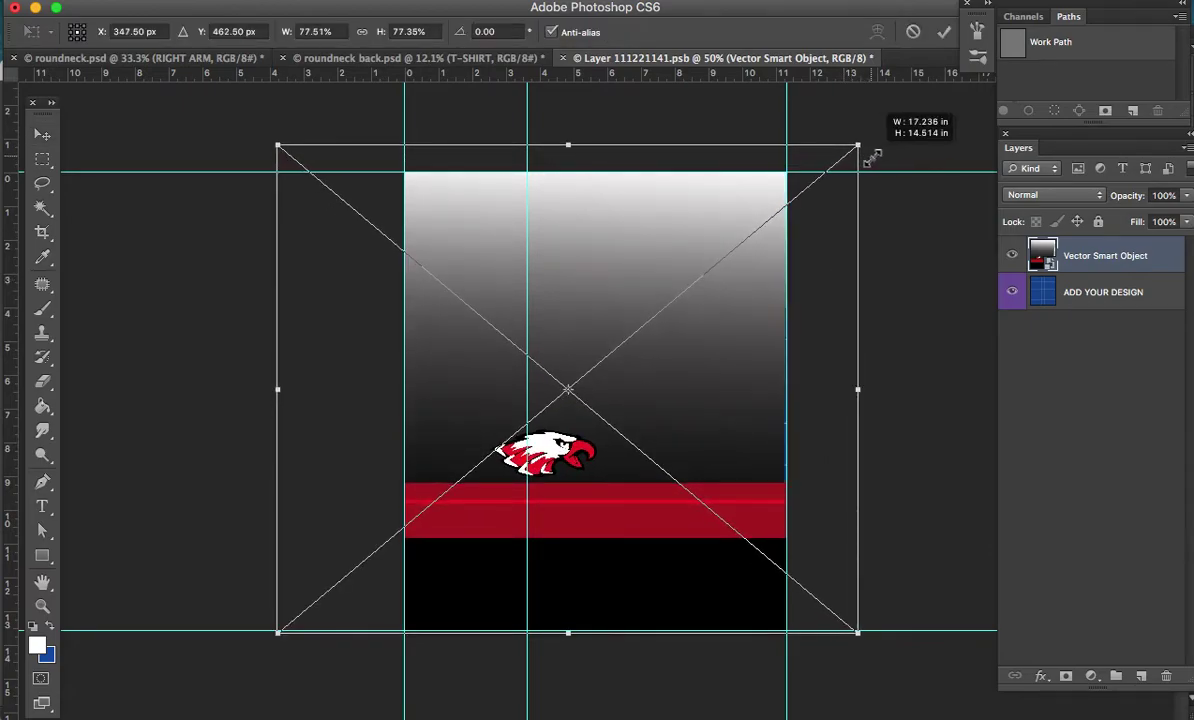
{"action": "mouse_move", "coordinate": [714, 283]}
{"action": "left_mouse_down"}
{"action": "mouse_move", "coordinate": [690, 293]}
{"action": "mouse_move", "coordinate": [698, 284]}
{"action": "left_mouse_up"}
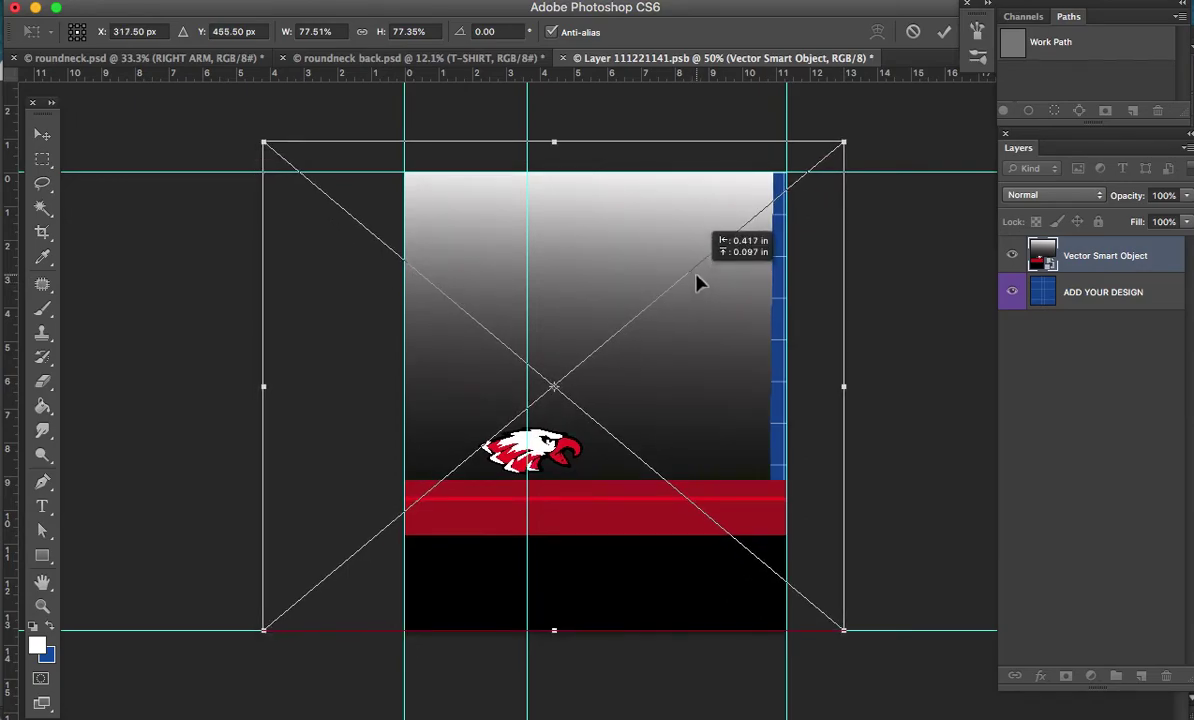
{"action": "key", "text": "Return"}
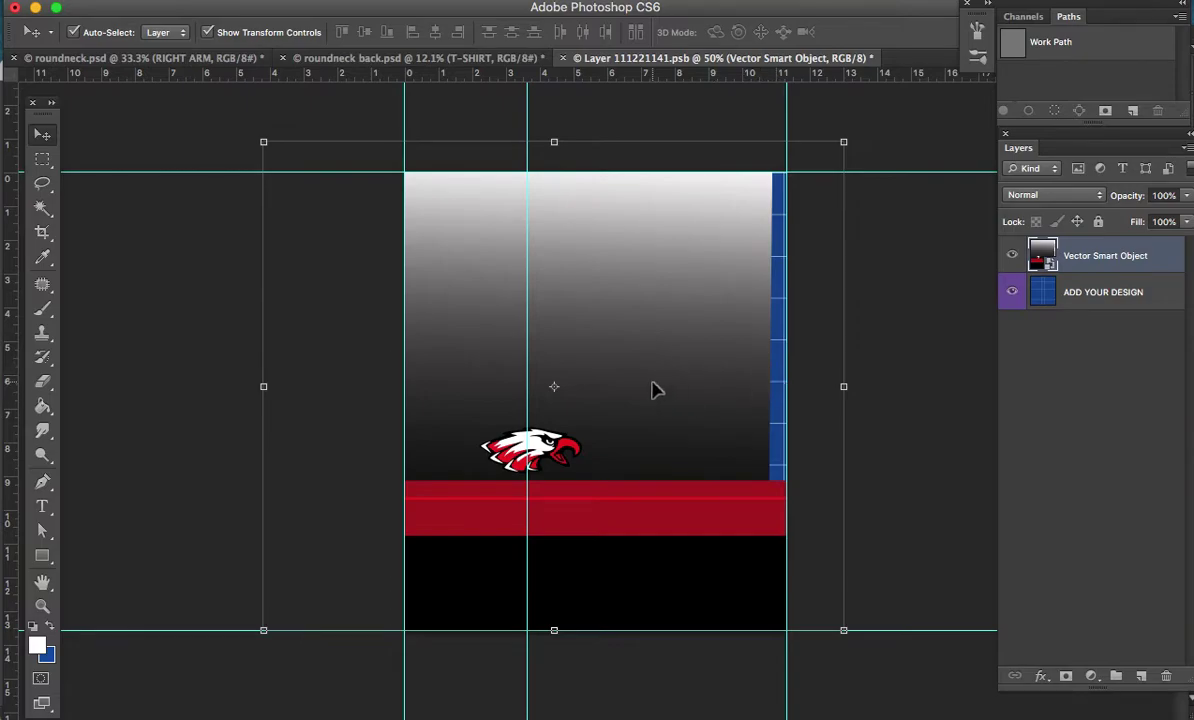
{"action": "key", "text": "ctrl+s"}
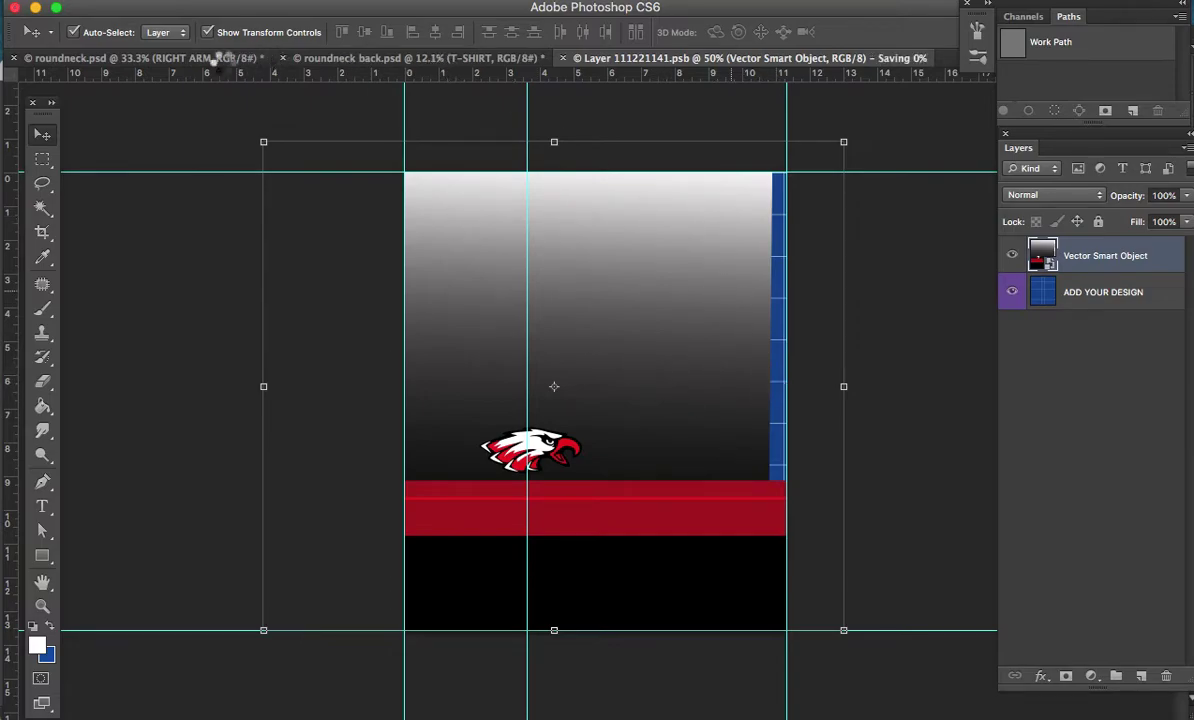
{"action": "left_click", "coordinate": [226, 60]}
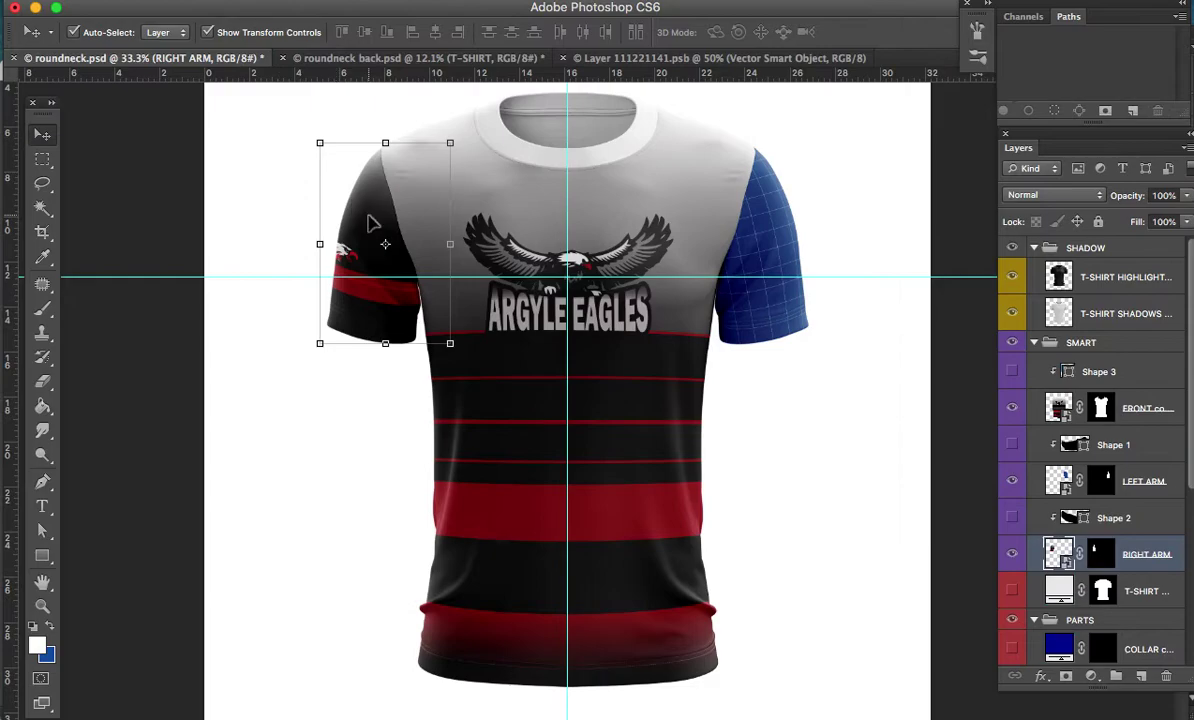
Zoom in and pan to inspect the eagle on the right sleeve up close
{"action": "key", "text": "z"}
{"action": "left_click", "coordinate": [410, 290]}
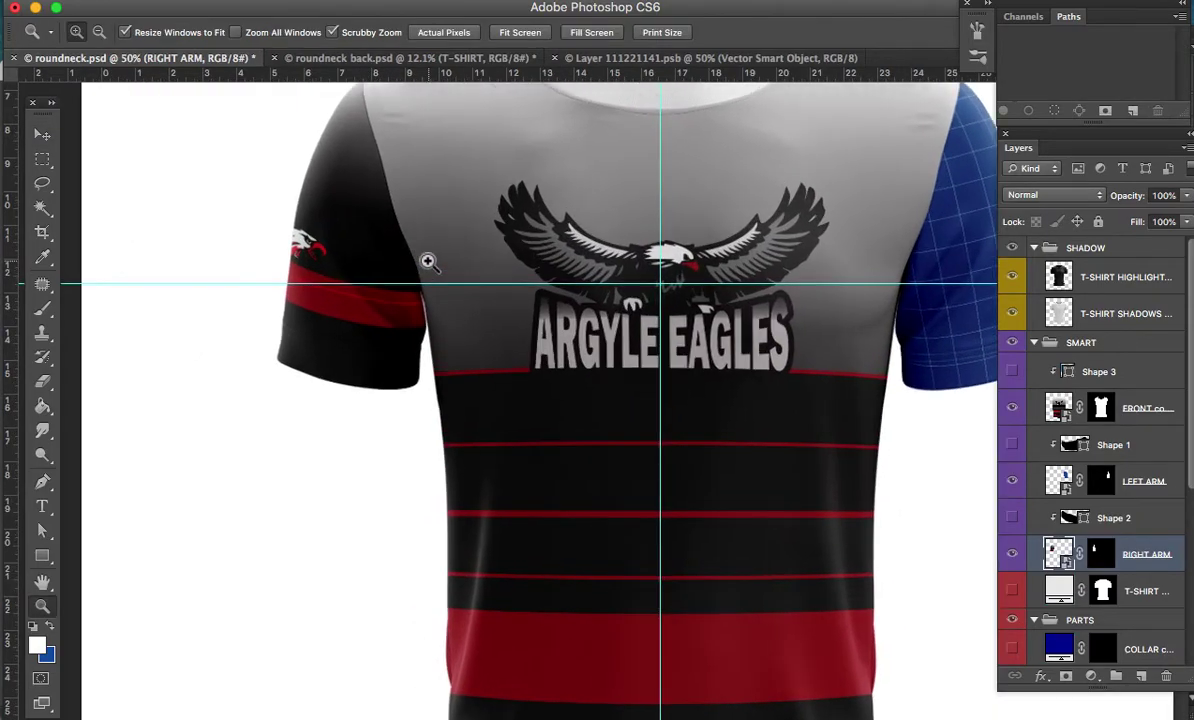
{"action": "left_click", "coordinate": [427, 260]}
{"action": "left_click", "coordinate": [427, 261]}
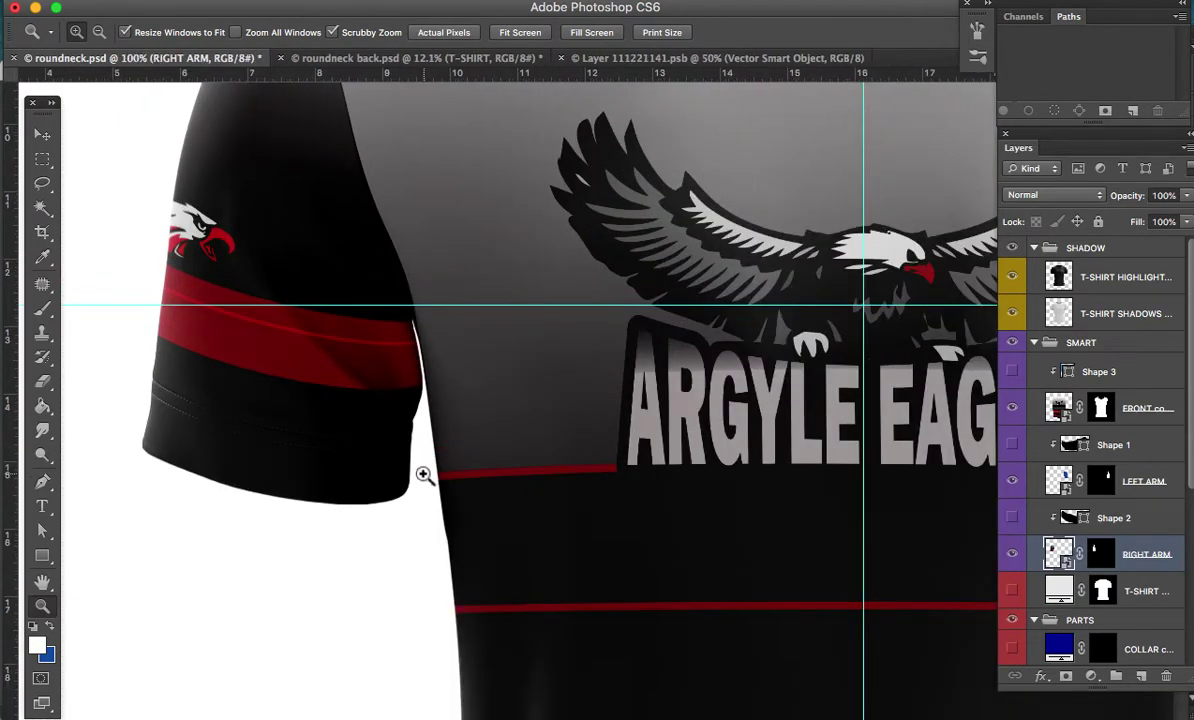
{"action": "left_click_drag", "start_coordinate": [434, 383], "coordinate": [469, 455]}
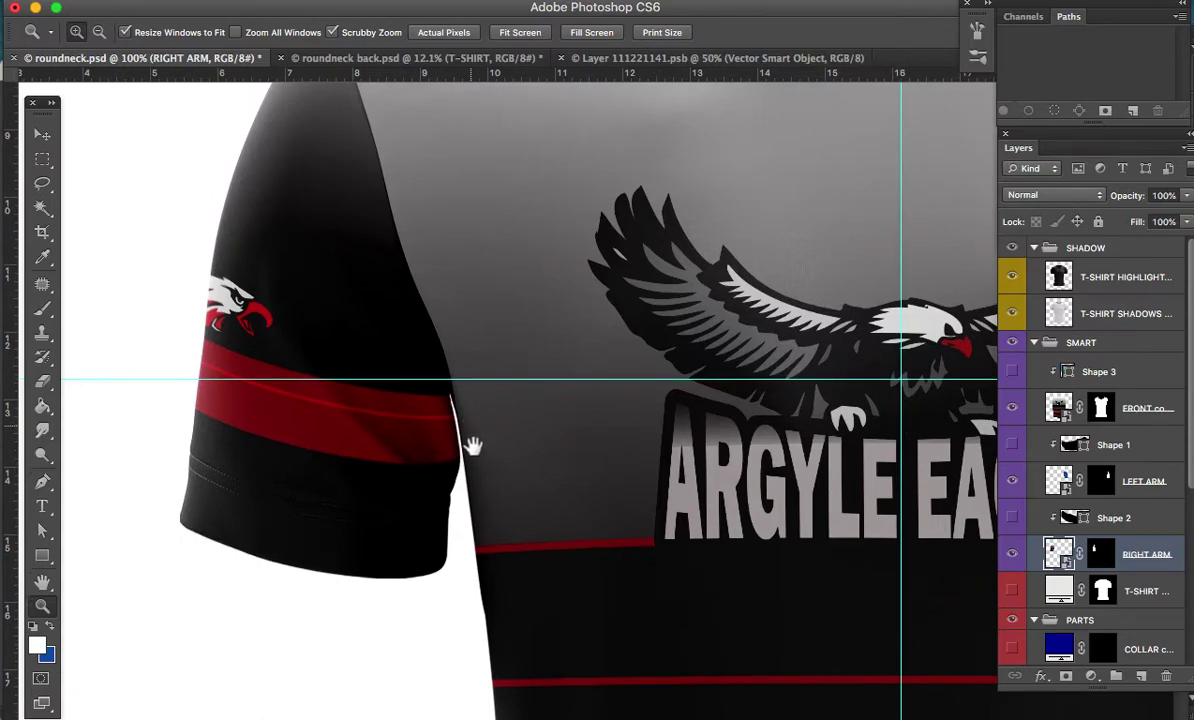
{"action": "scroll", "coordinate": [469, 442], "scroll_direction": "up", "scroll_amount": 2}
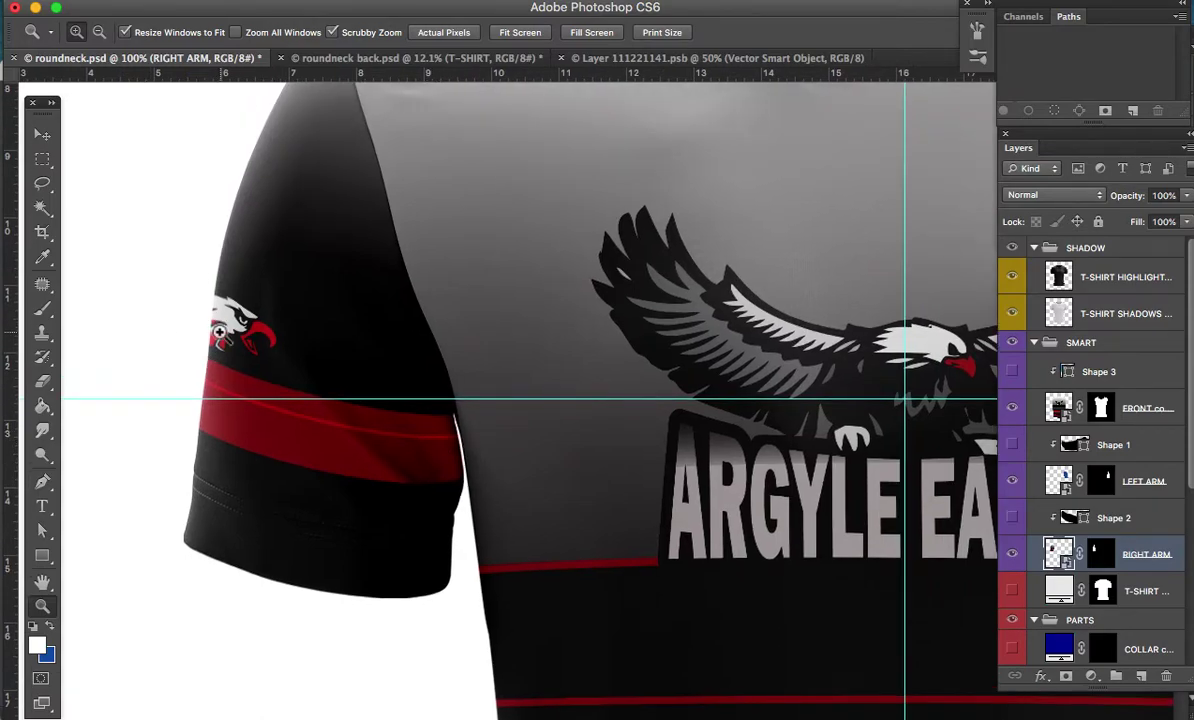
Fit the shirt to the window and close the Layer 111221141.psb sleeve artwork file
{"action": "key", "text": "ctrl+0"}
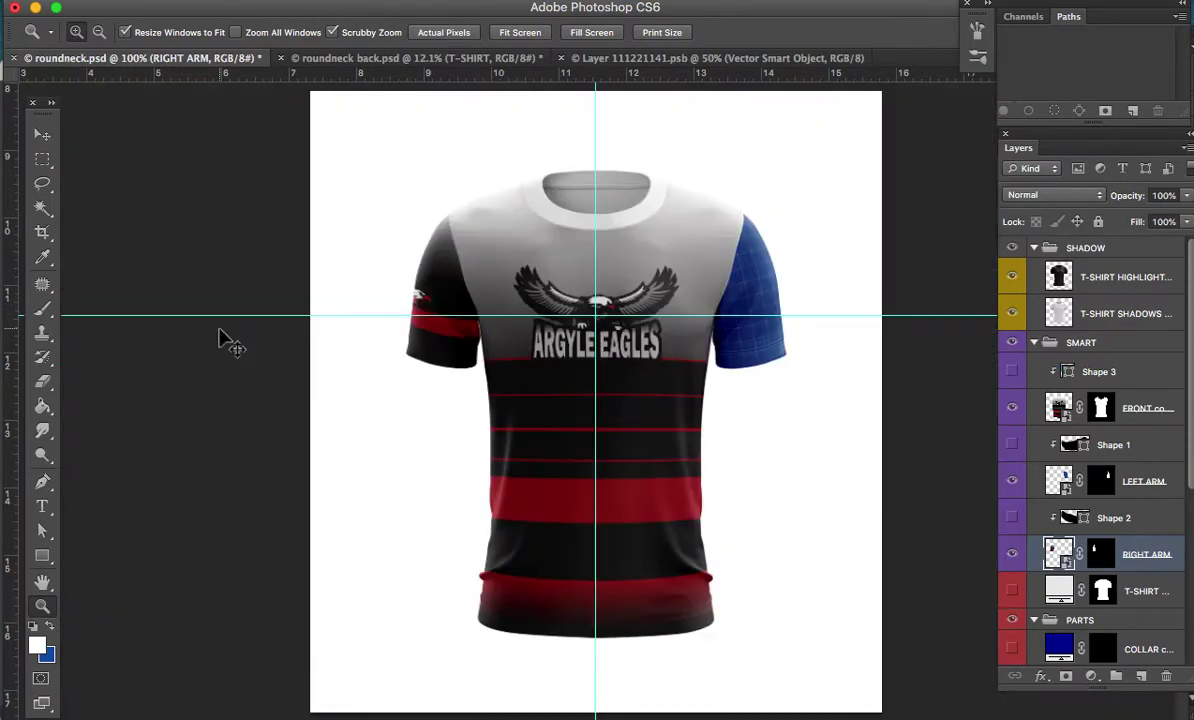
{"action": "left_click", "coordinate": [640, 60]}
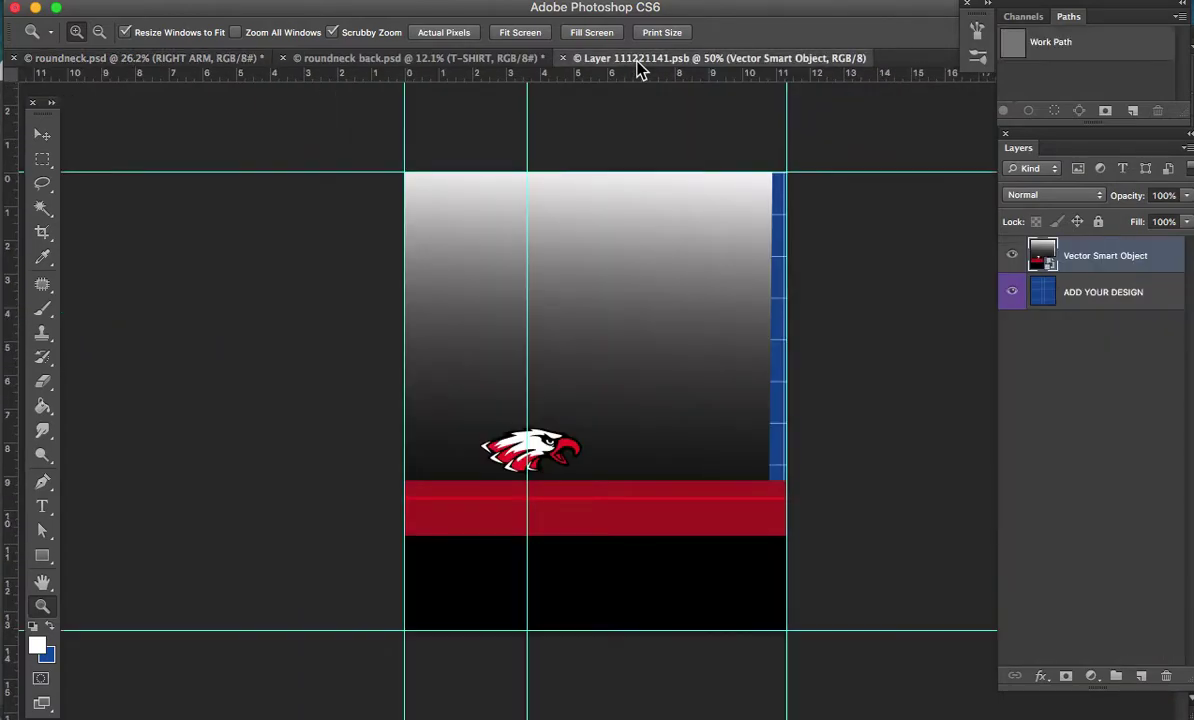
{"action": "left_click", "coordinate": [563, 58]}
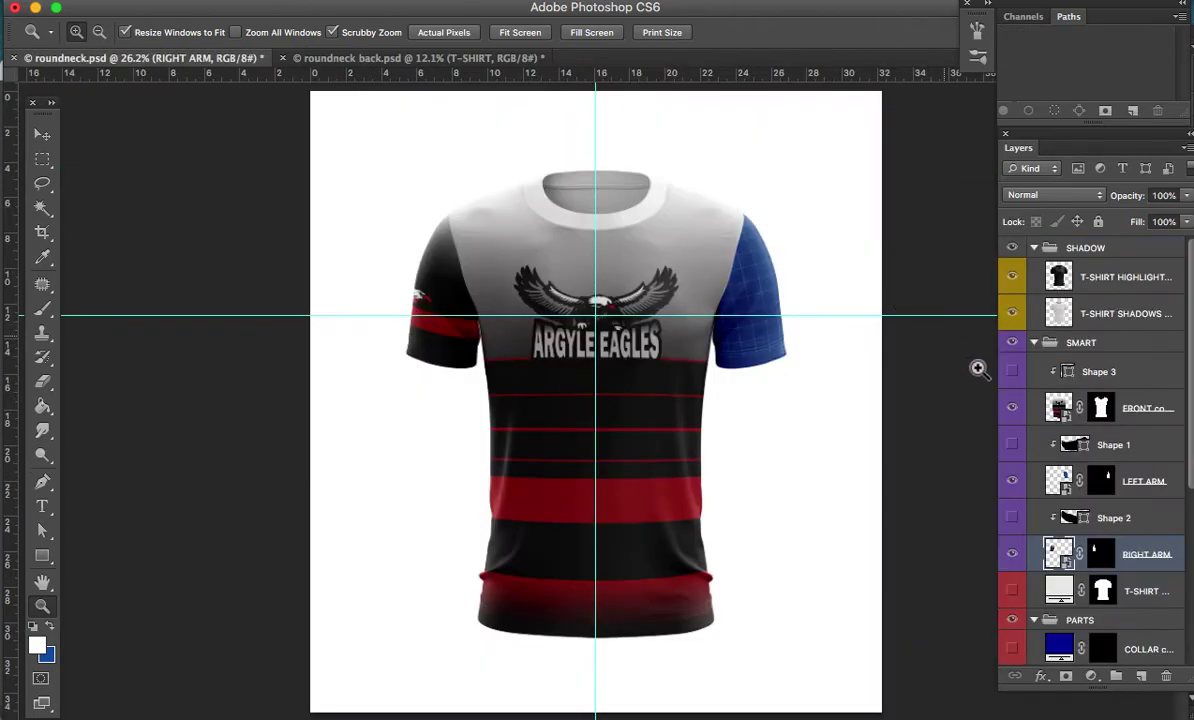
Open the LEFT ARM smart object and grab the Texas flag sleeve artwork from Illustrator
{"action": "double_click", "coordinate": [1060, 481]}
{"action": "key", "text": "super+Tab"}
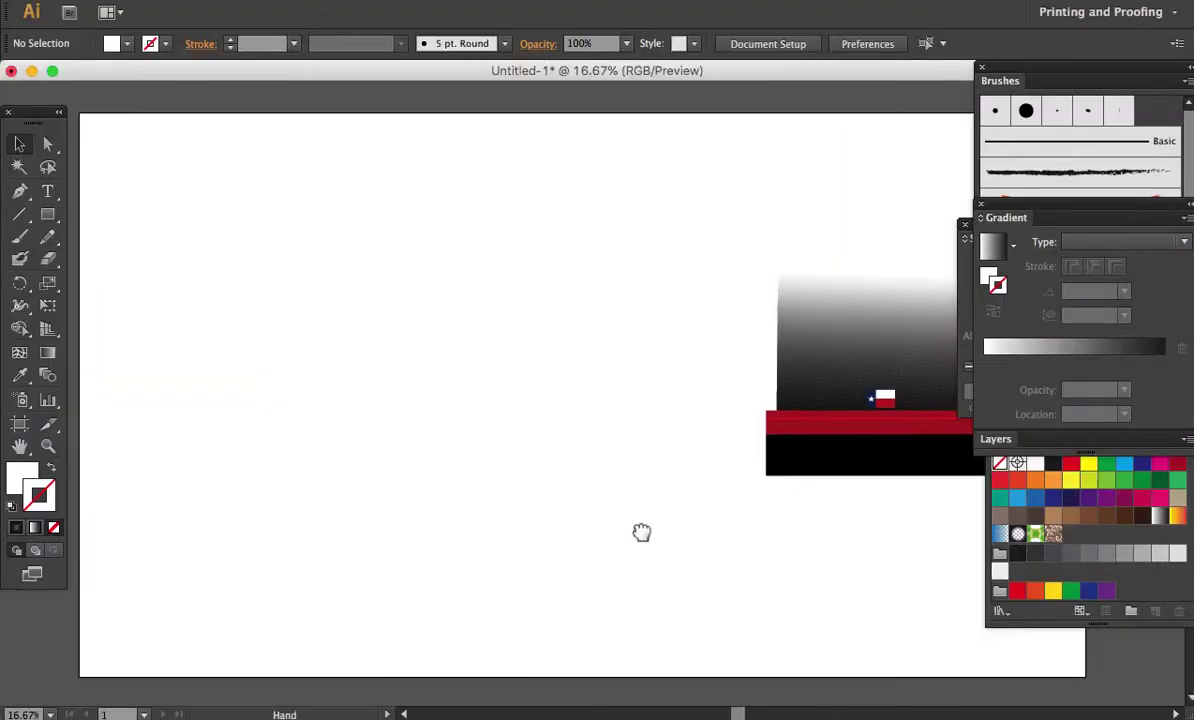
{"action": "scroll", "coordinate": [700, 528], "scroll_direction": "right", "scroll_amount": 5}
{"action": "left_click_drag", "start_coordinate": [776, 518], "coordinate": [422, 193]}
{"action": "left_click", "coordinate": [420, 192]}
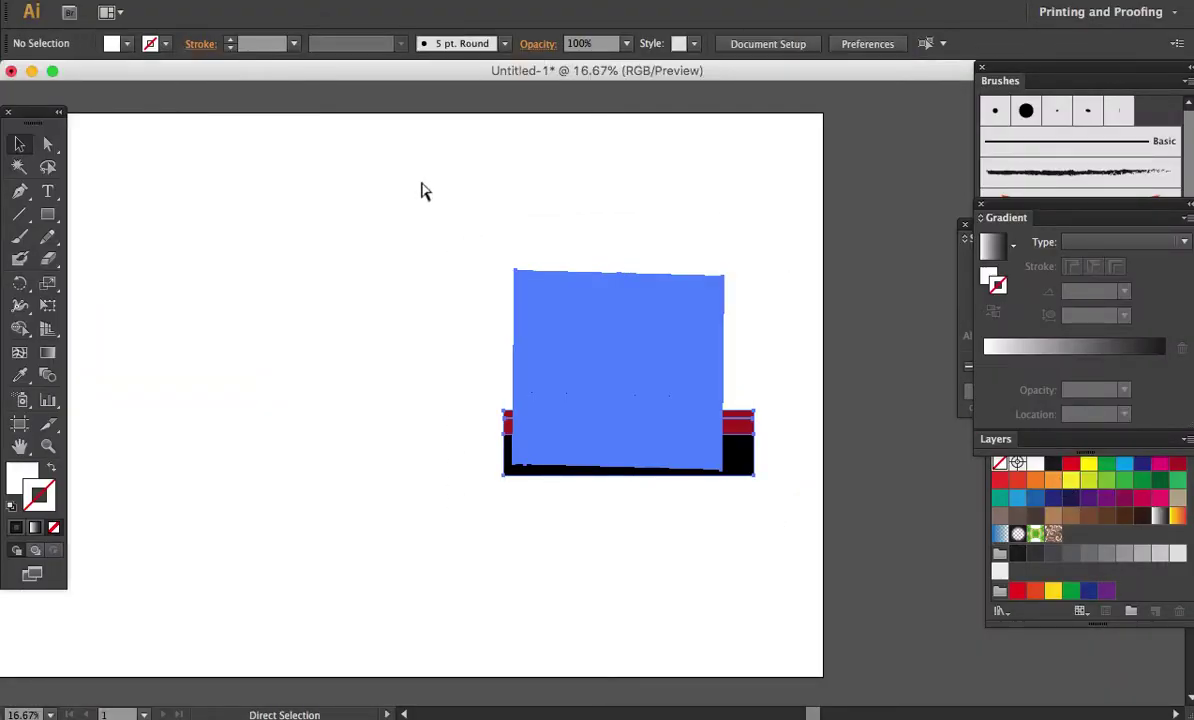
{"action": "key", "text": "super+Tab"}
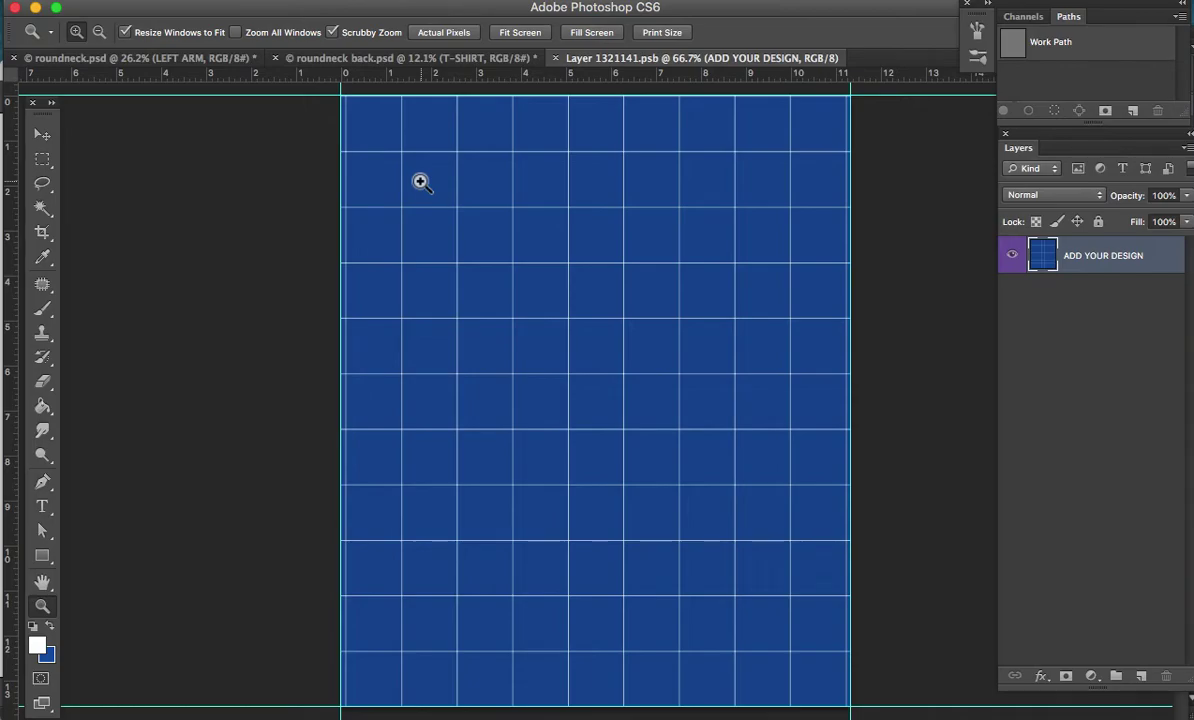
Paste the flag as a smart object, scale it about 147.5% over the sleeve, and save
{"action": "key", "text": "super+v"}
{"action": "left_click", "coordinate": [666, 302]}
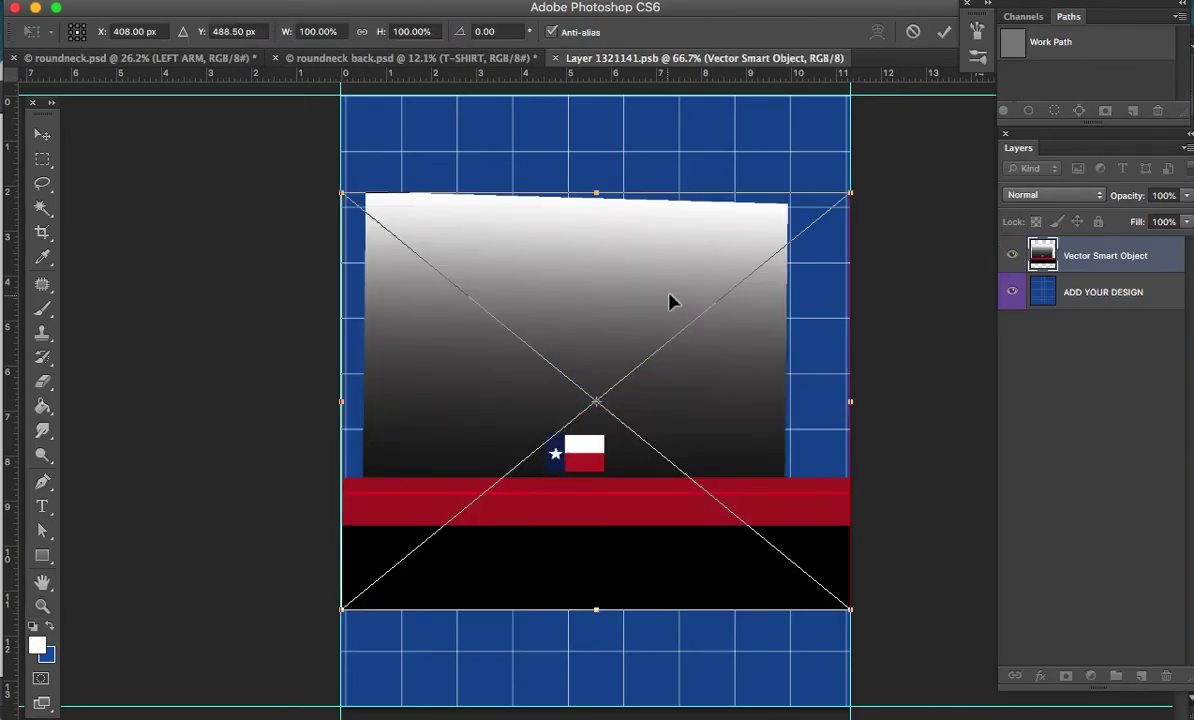
{"action": "left_click_drag", "start_coordinate": [854, 195], "coordinate": [962, 100]}
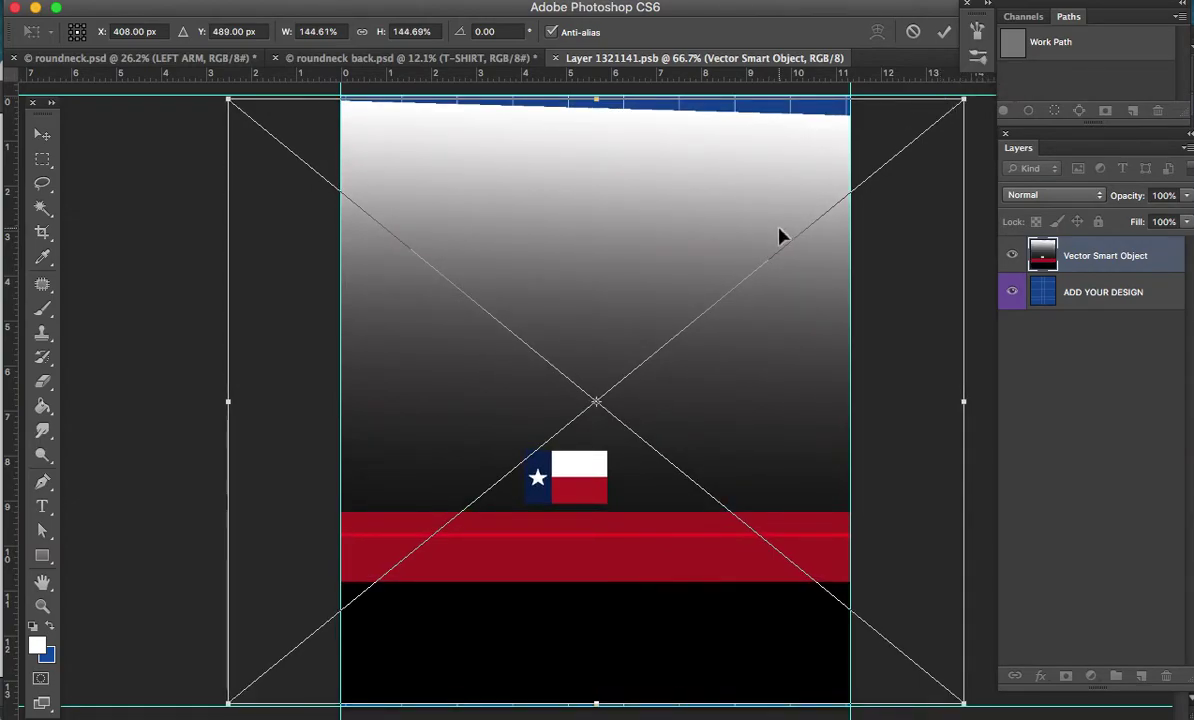
{"action": "key", "text": "ctrl+minus"}
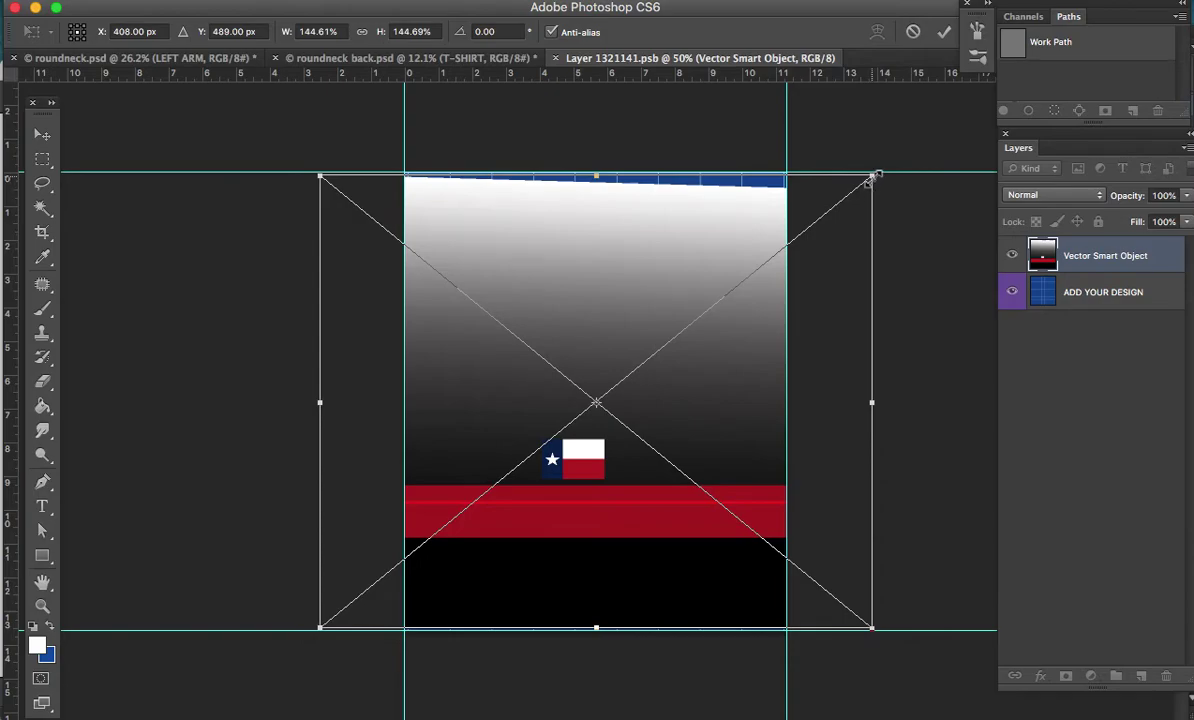
{"action": "left_click_drag", "start_coordinate": [869, 178], "coordinate": [880, 168]}
{"action": "left_click_drag", "start_coordinate": [645, 308], "coordinate": [705, 312]}
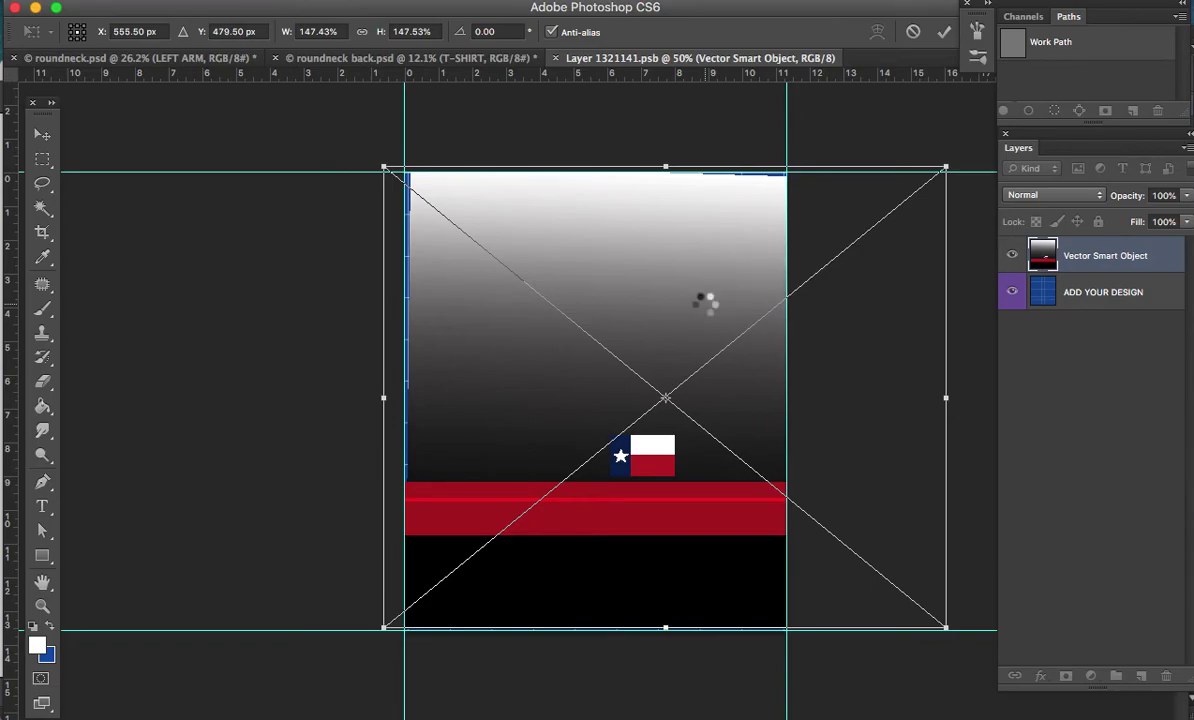
{"action": "key", "text": "z"}
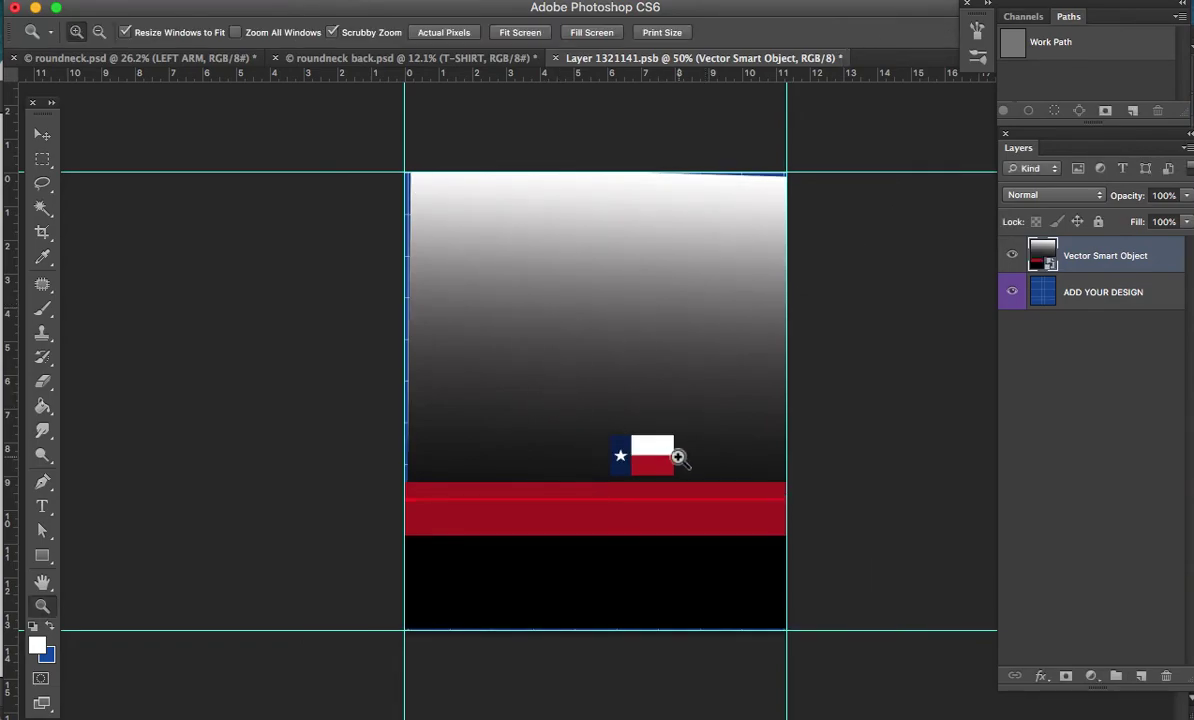
{"action": "key", "text": "ctrl+s"}
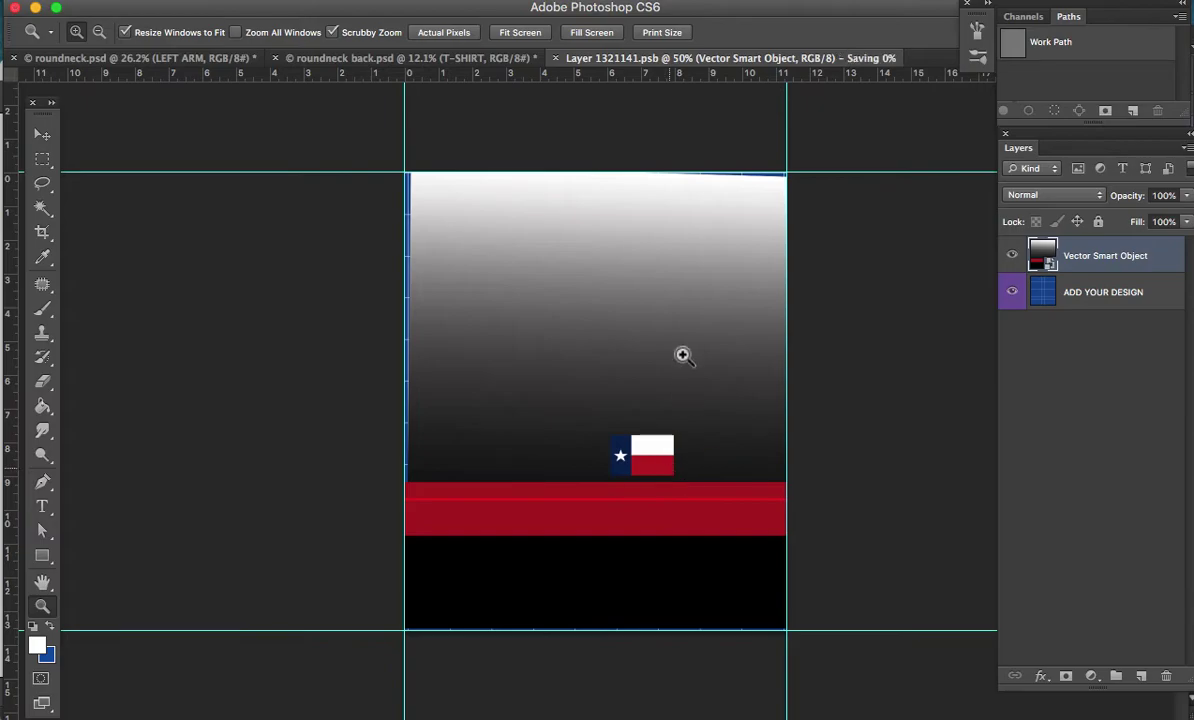
{"action": "left_click", "coordinate": [207, 58]}
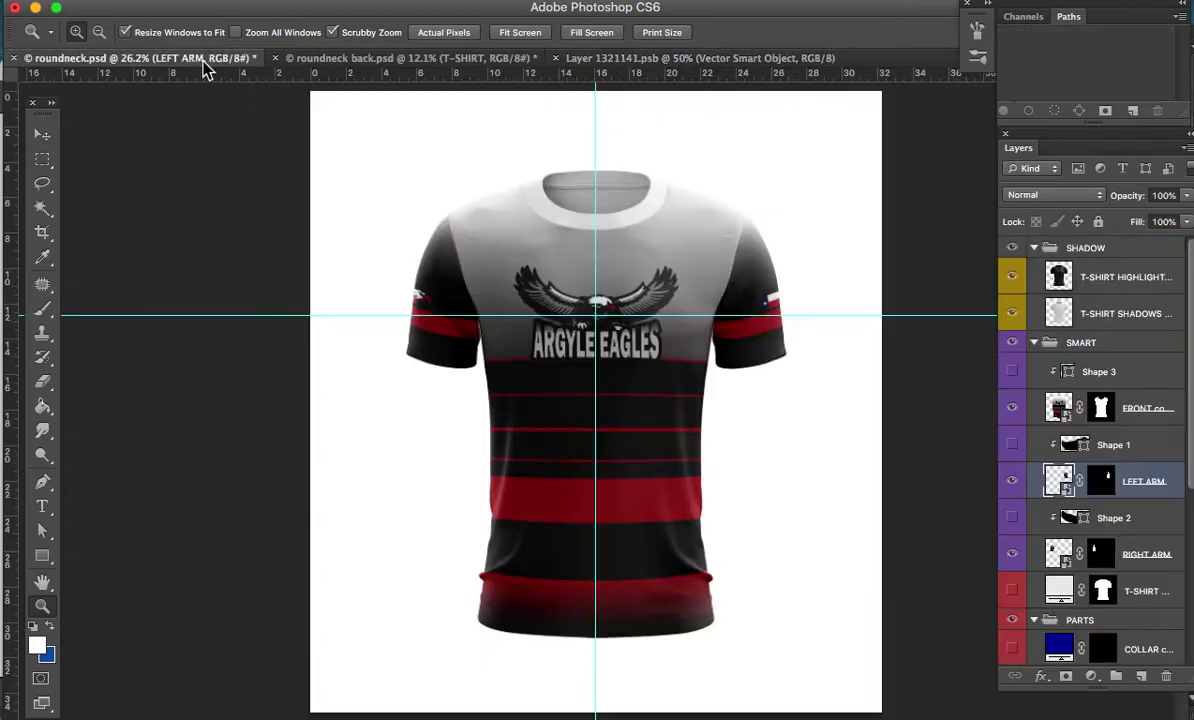
Nudge the flag artwork in Layer 1321141.psb slightly right and save it
{"action": "left_click", "coordinate": [653, 259]}
{"action": "left_click", "coordinate": [798, 306]}
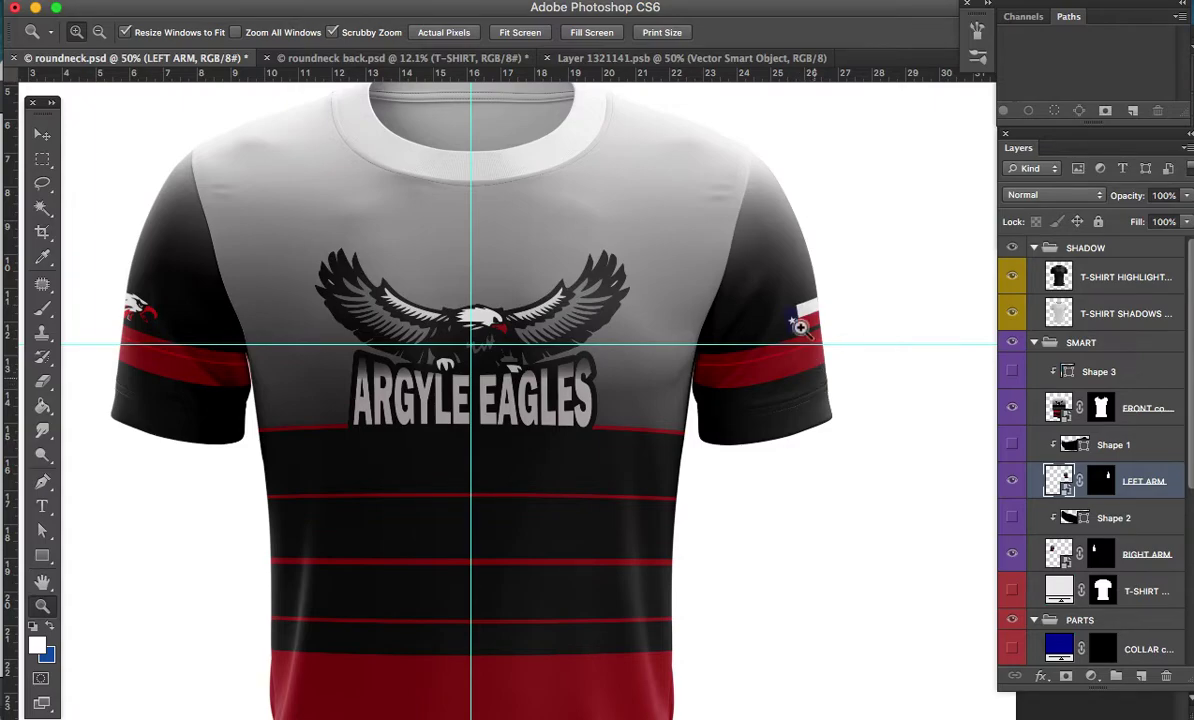
{"action": "left_click", "coordinate": [680, 58]}
{"action": "key", "text": "v"}
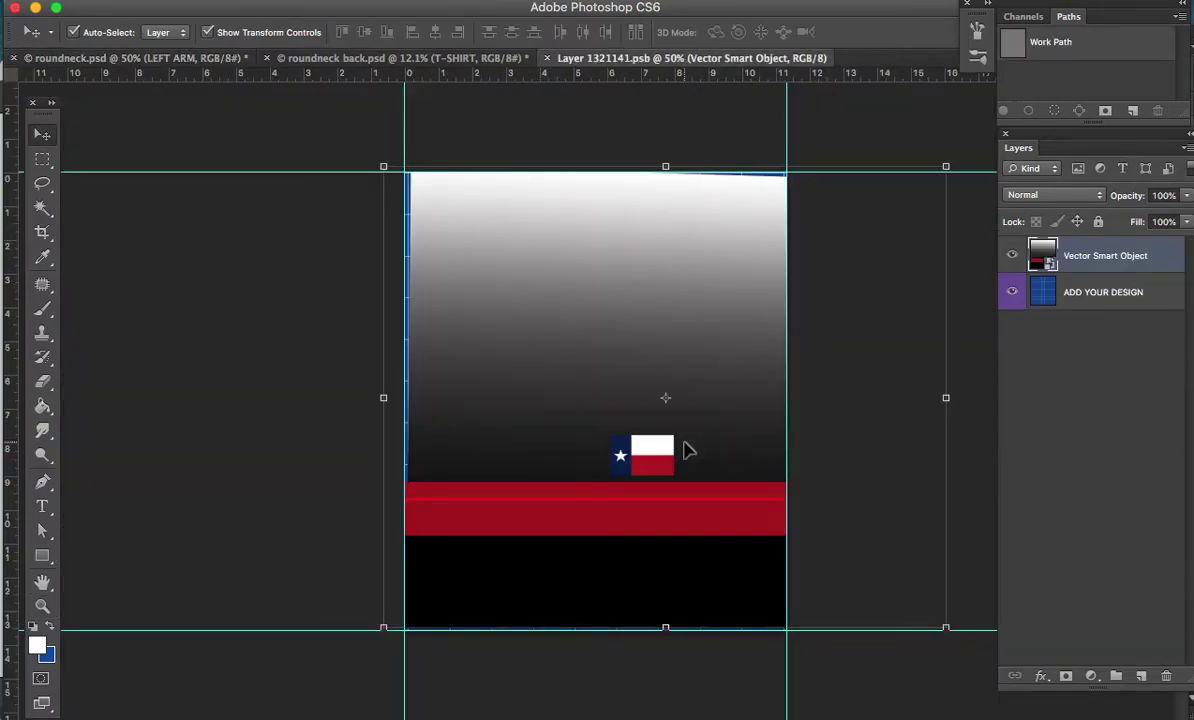
{"action": "left_click_drag", "start_coordinate": [684, 449], "coordinate": [705, 452]}
{"action": "key", "text": "ctrl+s"}
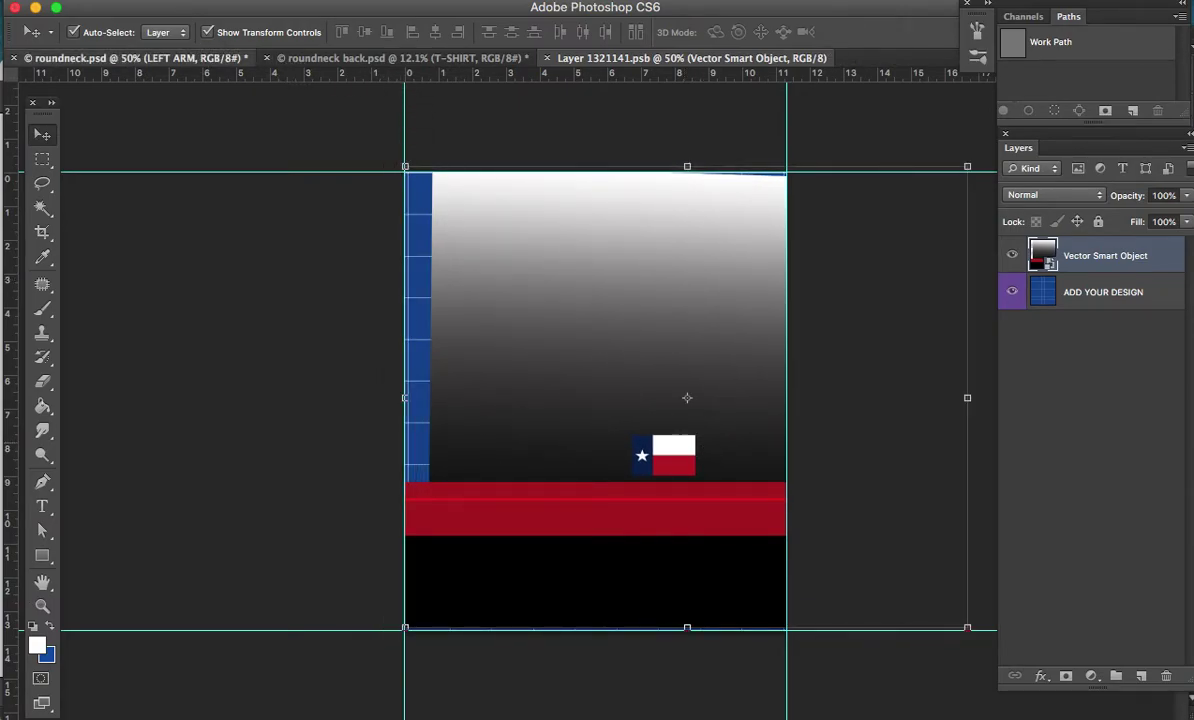
Return to roundneck.psd and zoom out to view the whole decorated shirt
{"action": "left_click", "coordinate": [130, 58]}
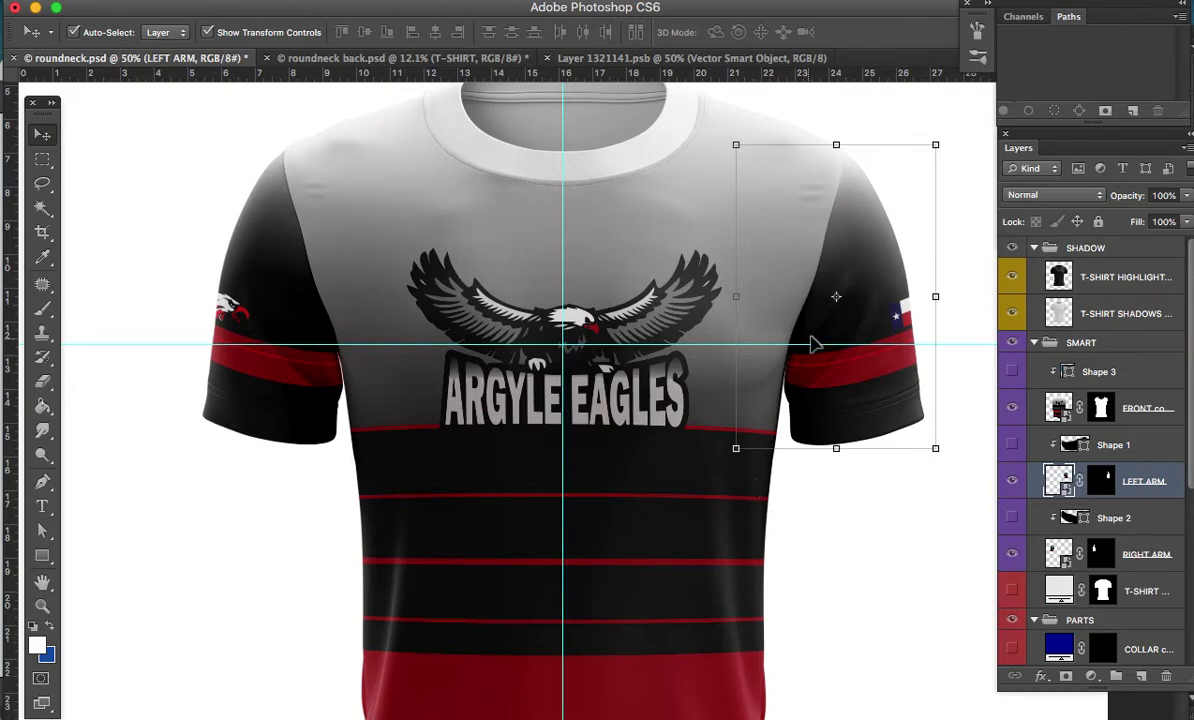
{"action": "key", "text": "a"}
{"action": "scroll", "coordinate": [876, 400], "scroll_direction": "down", "scroll_amount": 3}
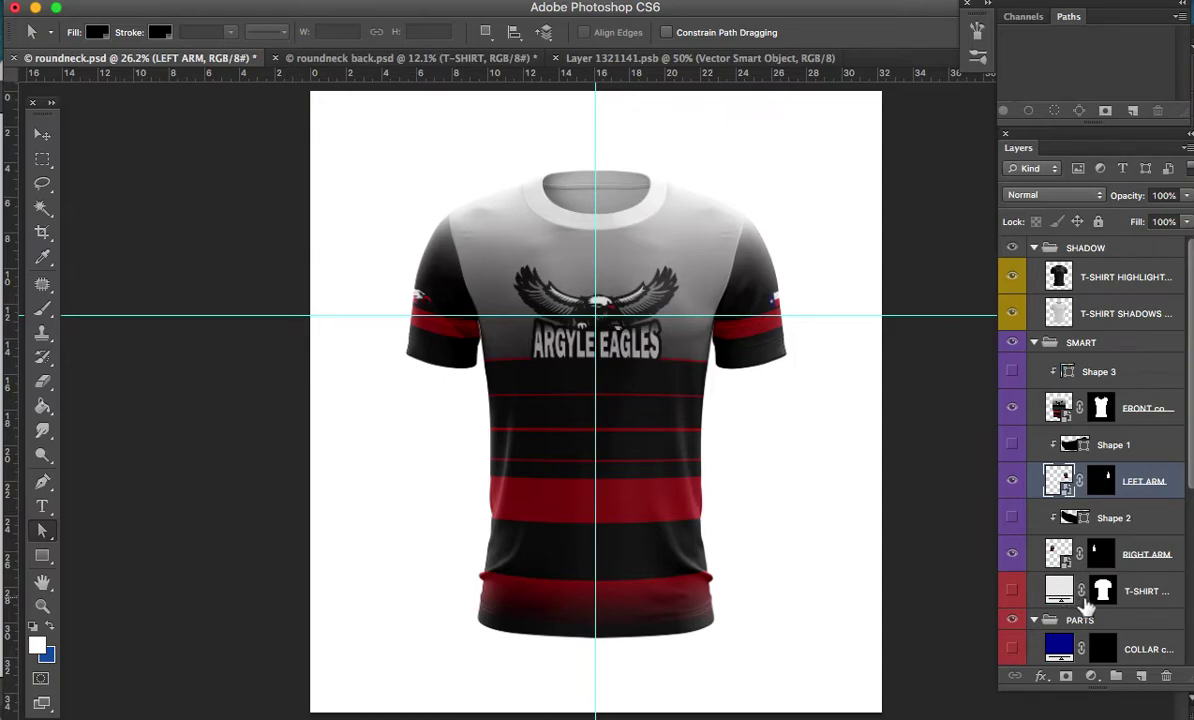
{"action": "scroll", "coordinate": [1131, 611], "scroll_direction": "down", "scroll_amount": 5}
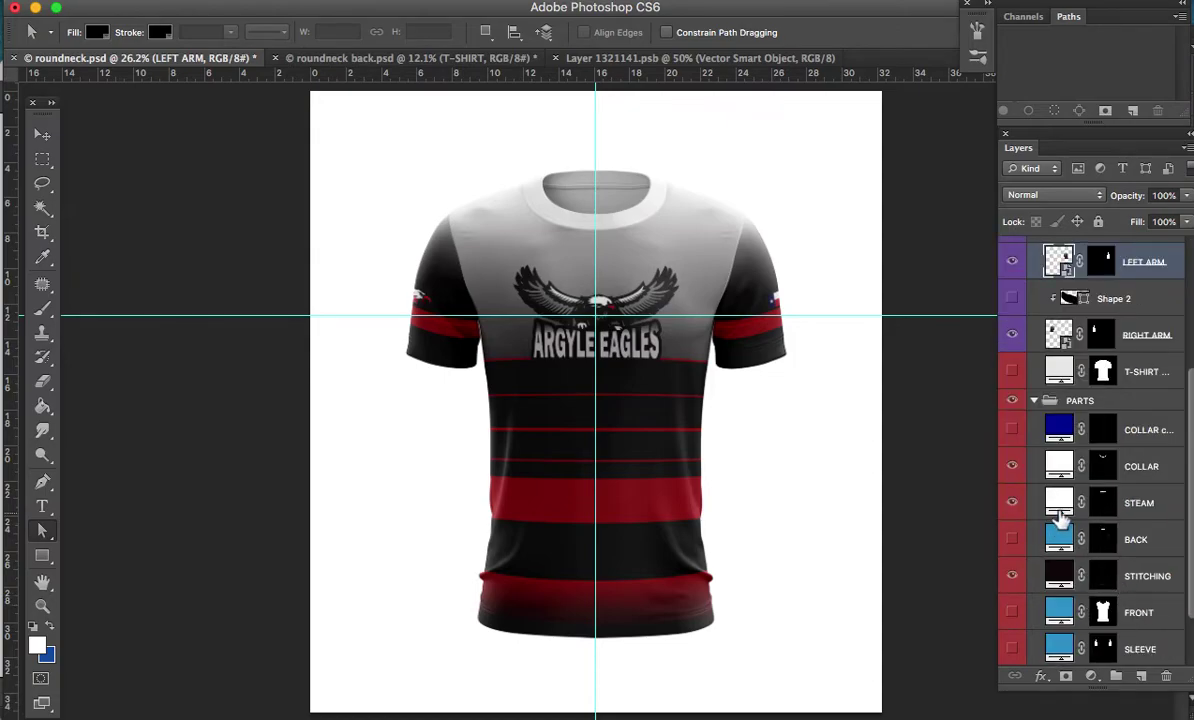
Set the COLLAR fill layer's colour to dark grey #3b3b3b
{"action": "double_click", "coordinate": [1059, 503]}
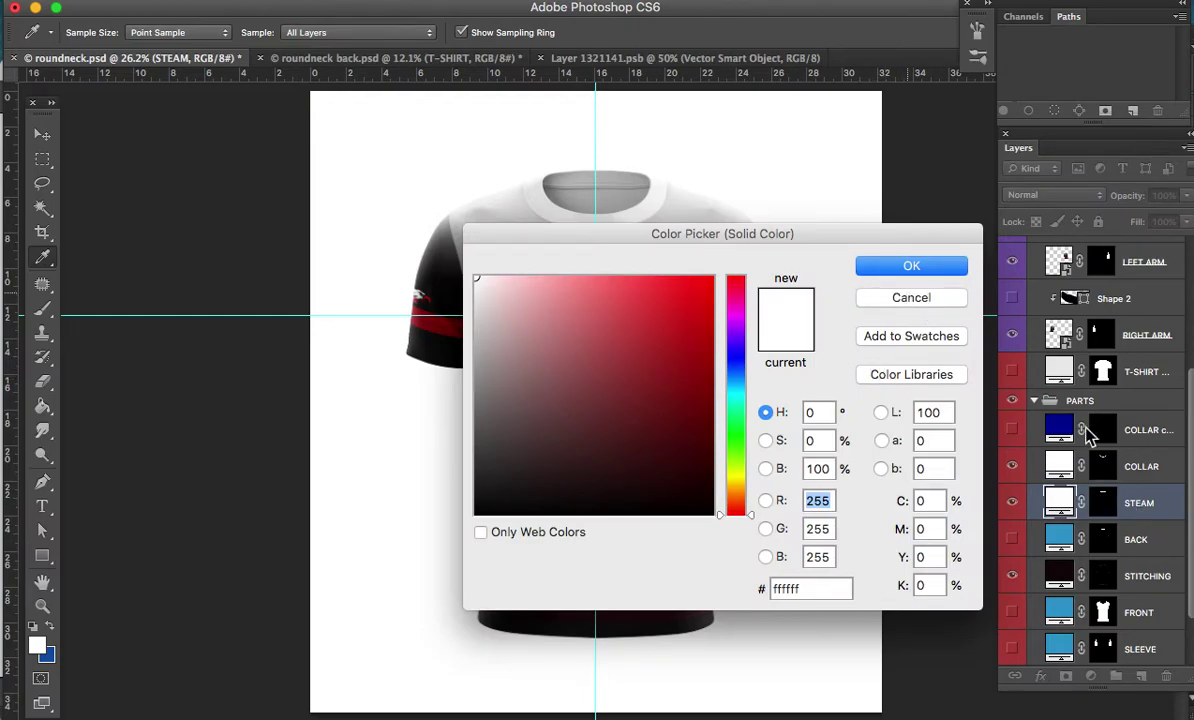
{"action": "key", "text": "Return"}
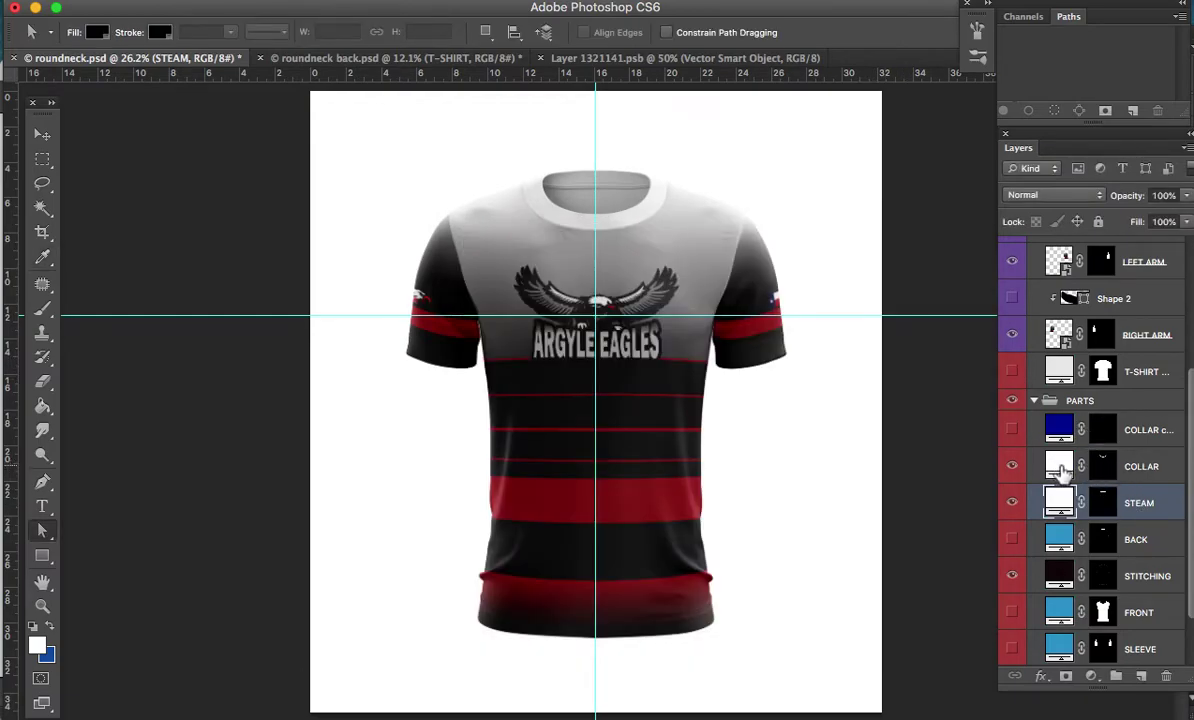
{"action": "double_click", "coordinate": [1060, 466]}
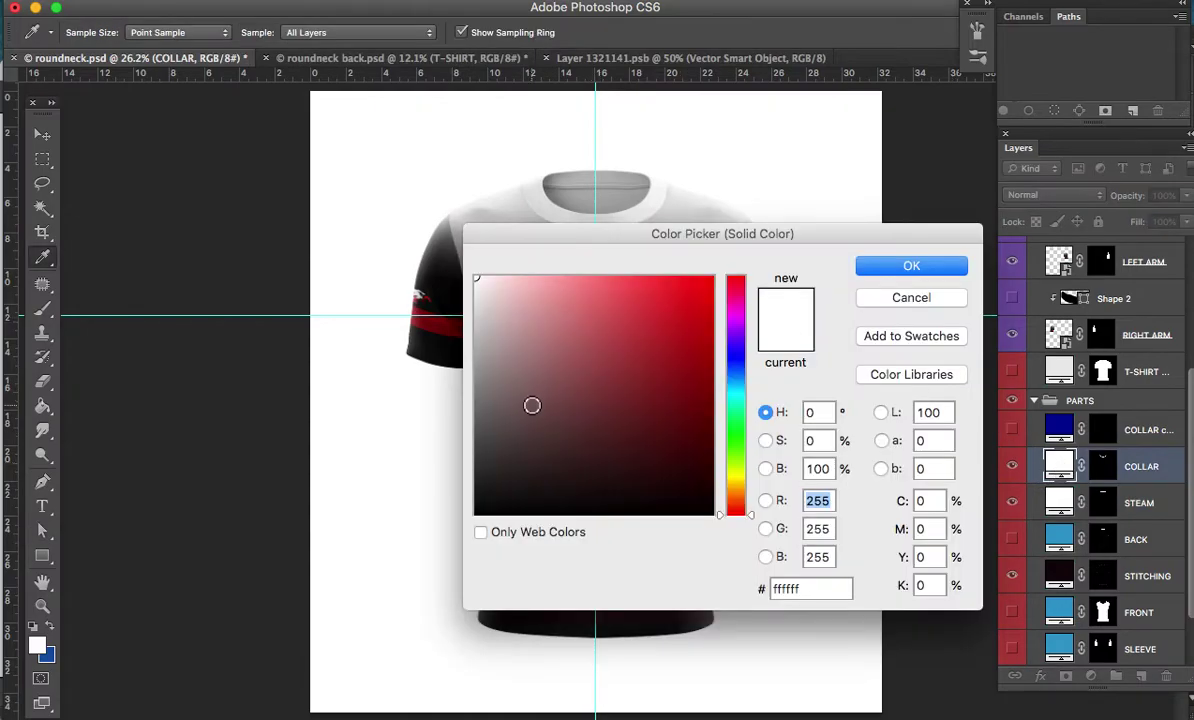
{"action": "left_click_drag", "start_coordinate": [531, 403], "coordinate": [455, 525]}
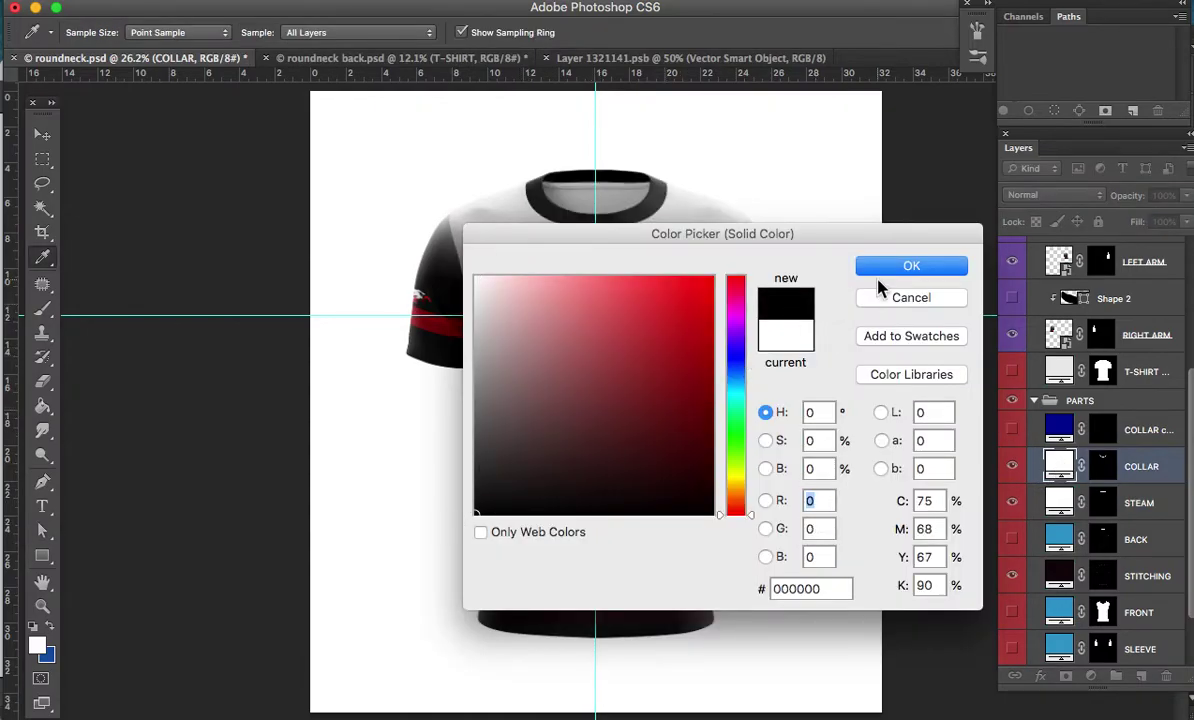
{"action": "left_click_drag", "start_coordinate": [522, 497], "coordinate": [462, 457]}
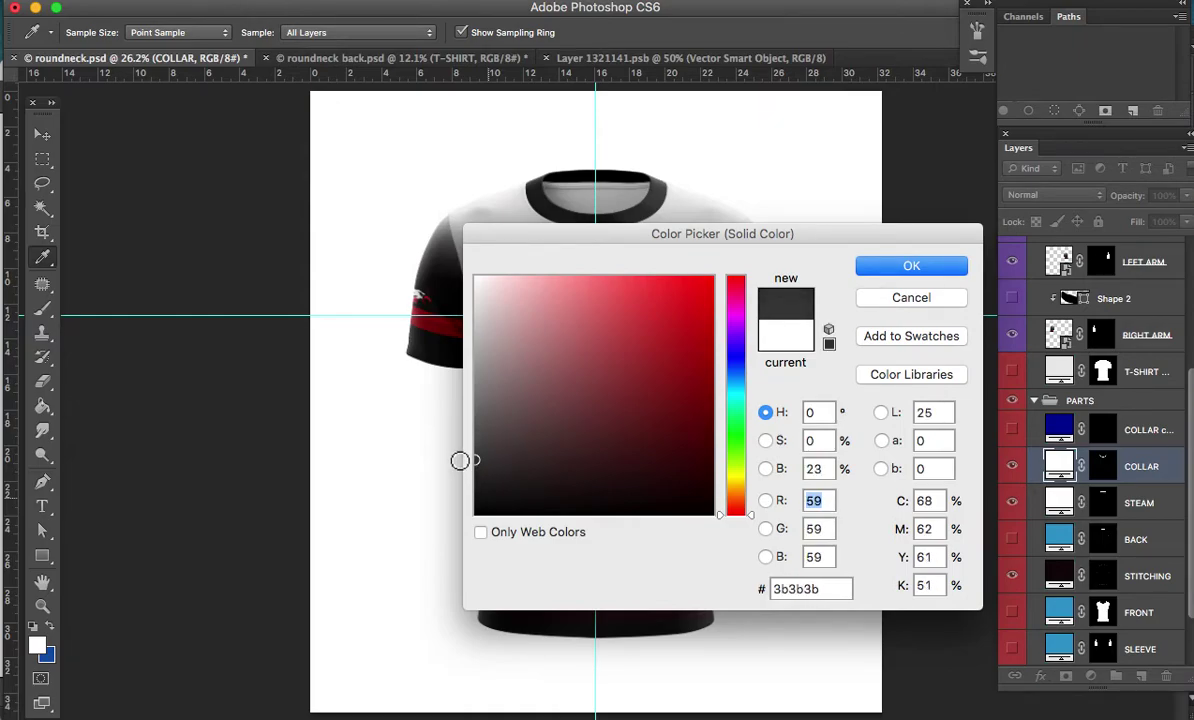
{"action": "left_click_drag", "start_coordinate": [462, 457], "coordinate": [462, 460]}
{"action": "key", "text": "Return"}
Zoom in to check the dark grey collar, then fit the whole document in view
{"action": "key", "text": "z"}
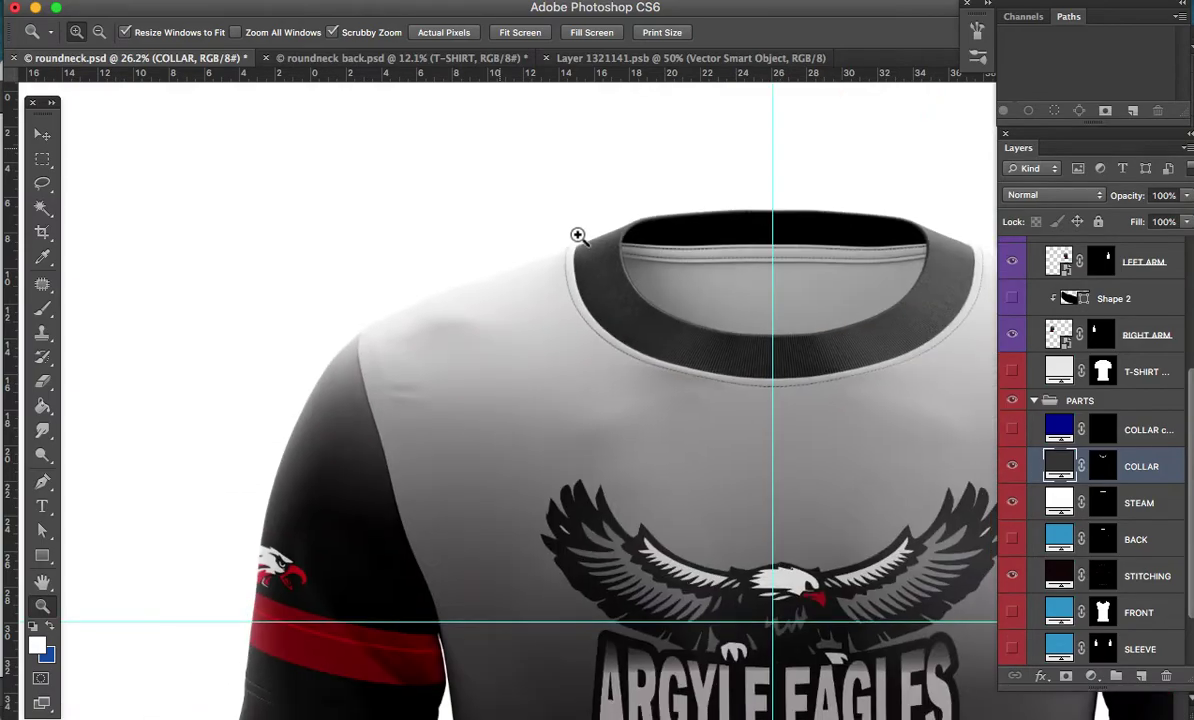
{"action": "left_click_drag", "start_coordinate": [502, 150], "coordinate": [541, 223]}
{"action": "left_click_drag", "start_coordinate": [826, 506], "coordinate": [688, 381]}
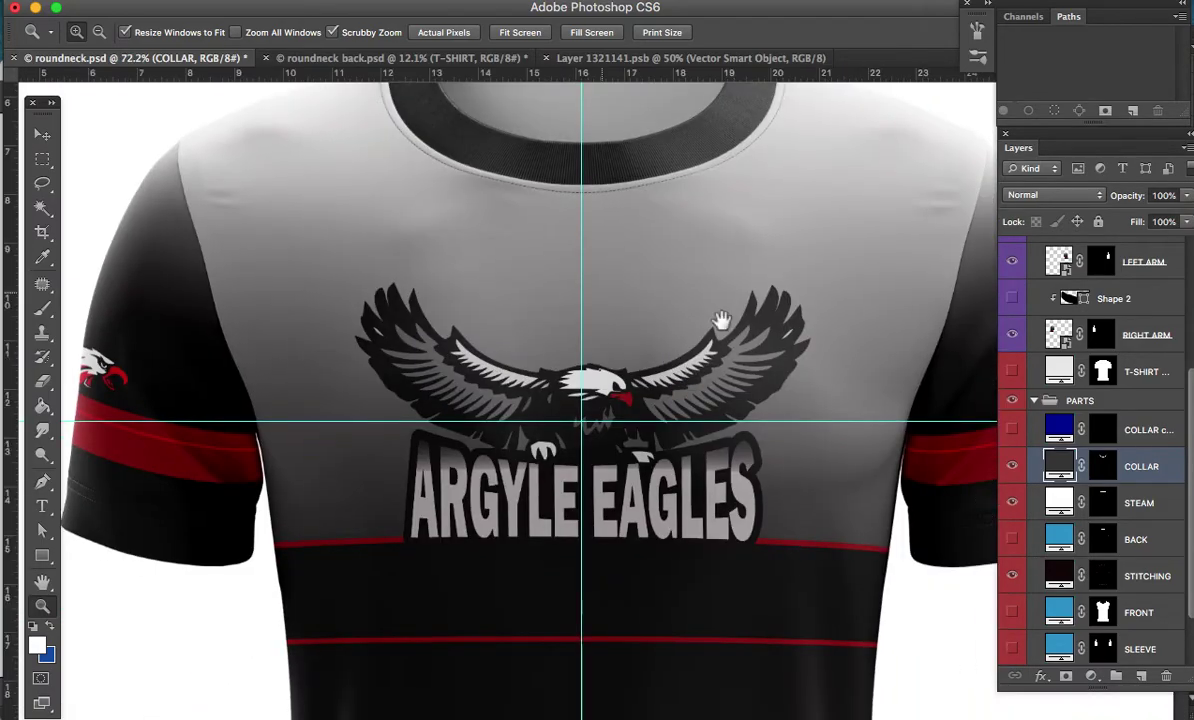
{"action": "key", "text": "a"}
{"action": "key", "text": "ctrl+0"}
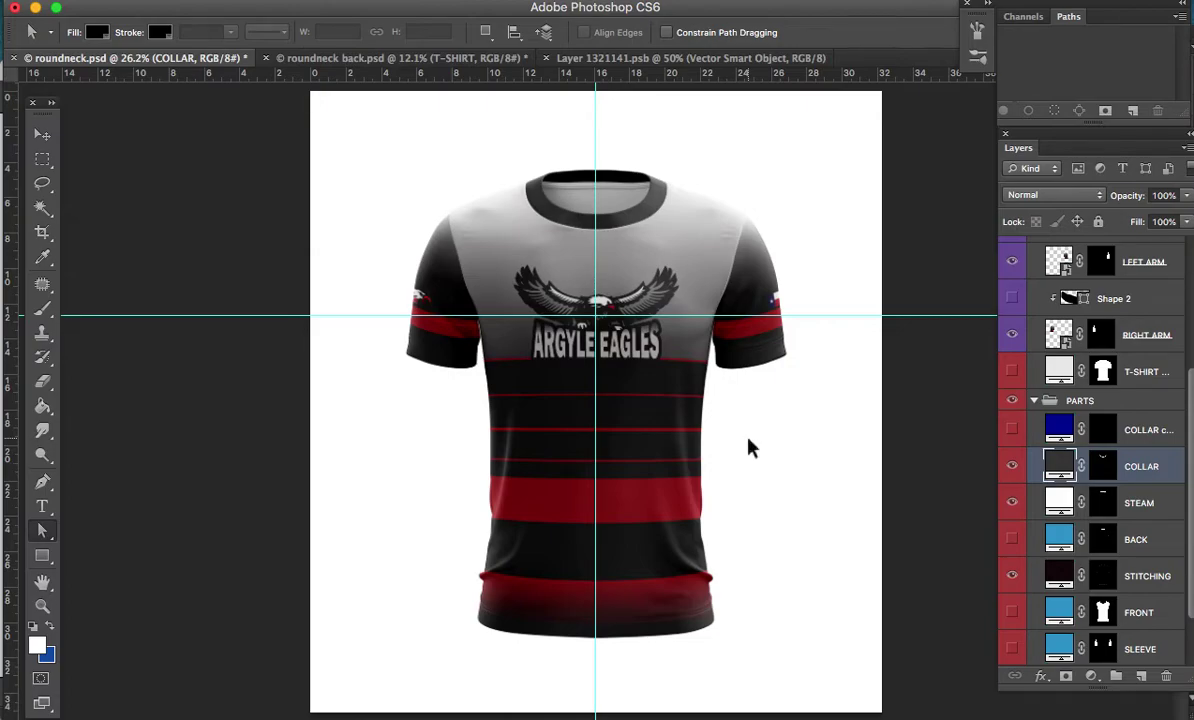
Save the front mockup and bring up the roundneck back.psd template
{"action": "key", "text": "ctrl+s"}
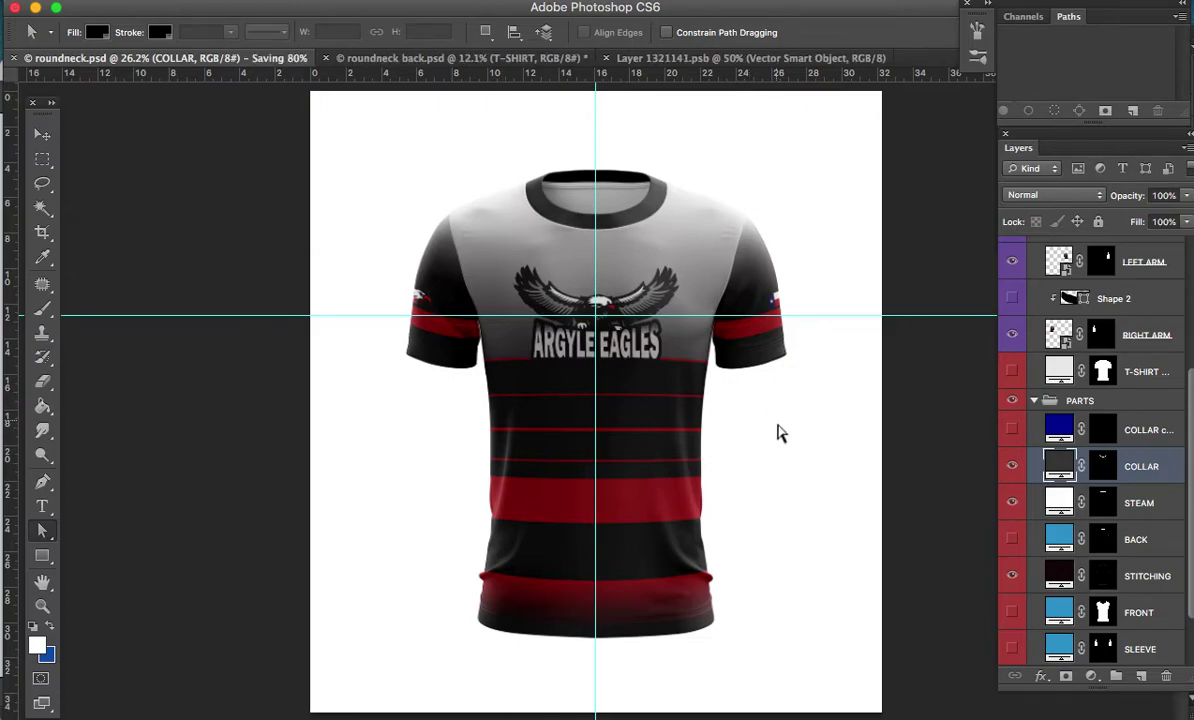
{"action": "left_click", "coordinate": [460, 58]}
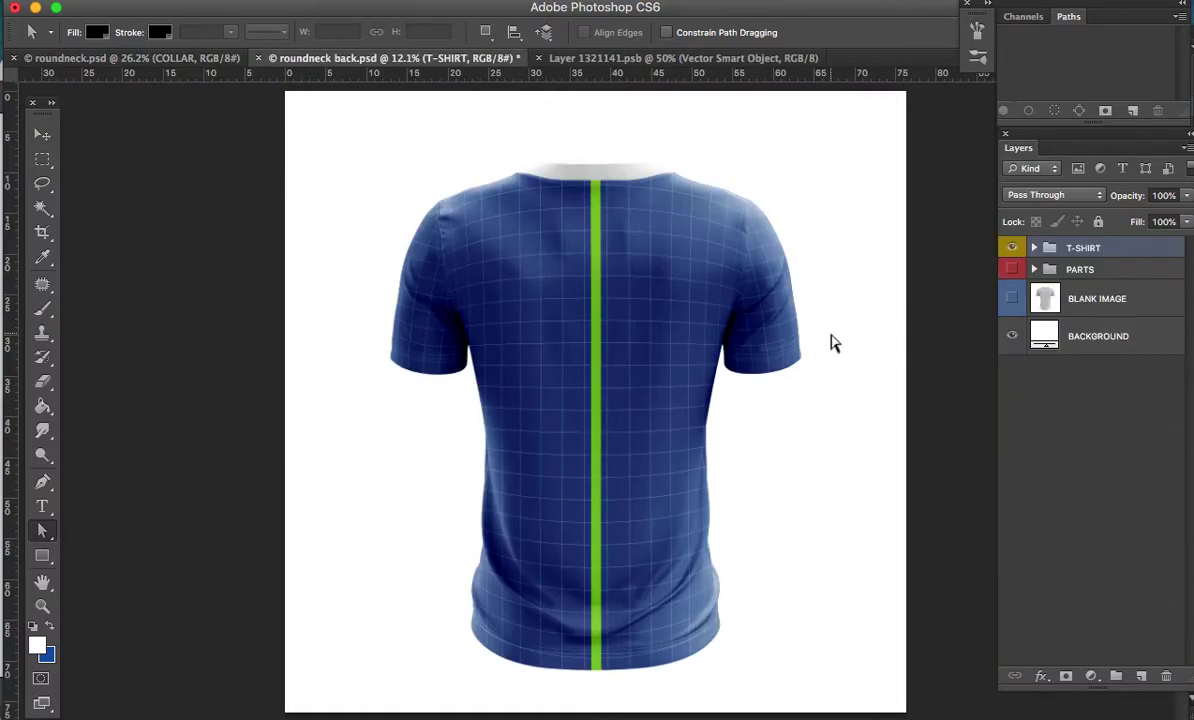
{"action": "key", "text": "super+Tab"}
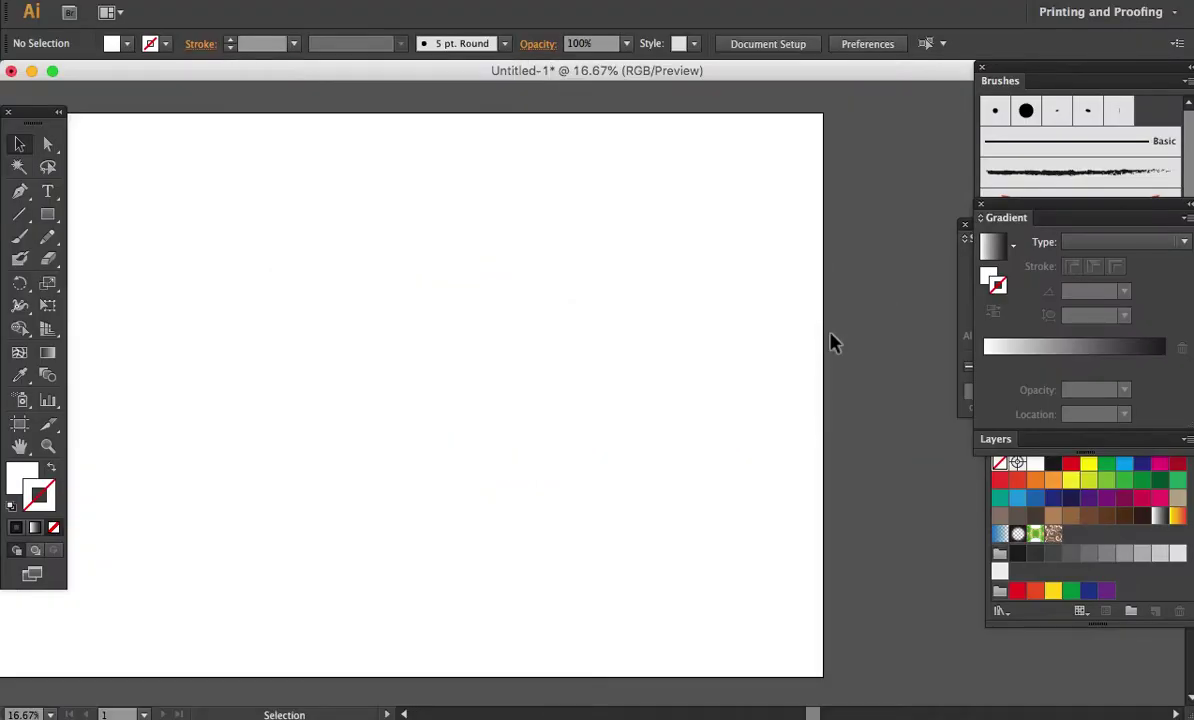
{"action": "mouse_move", "coordinate": [649, 82]}
{"action": "left_mouse_down"}
{"action": "mouse_move", "coordinate": [688, 108]}
{"action": "mouse_move", "coordinate": [698, 97]}
{"action": "left_mouse_up"}
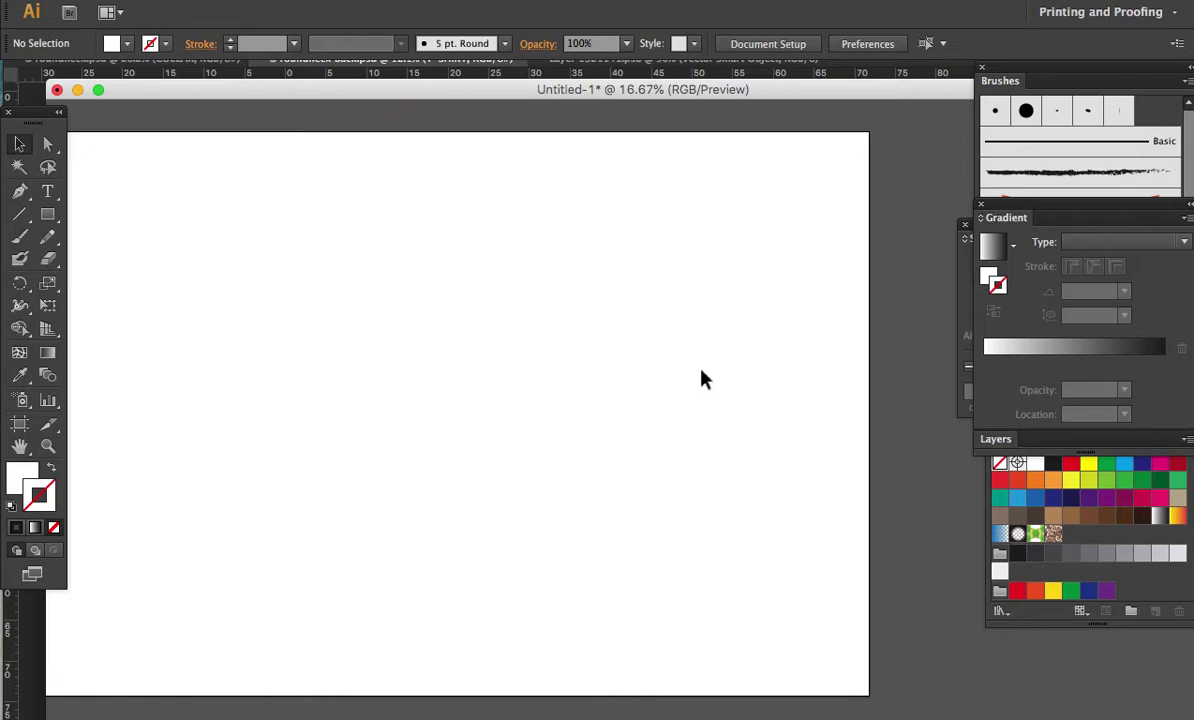
{"action": "key", "text": "super+Tab"}
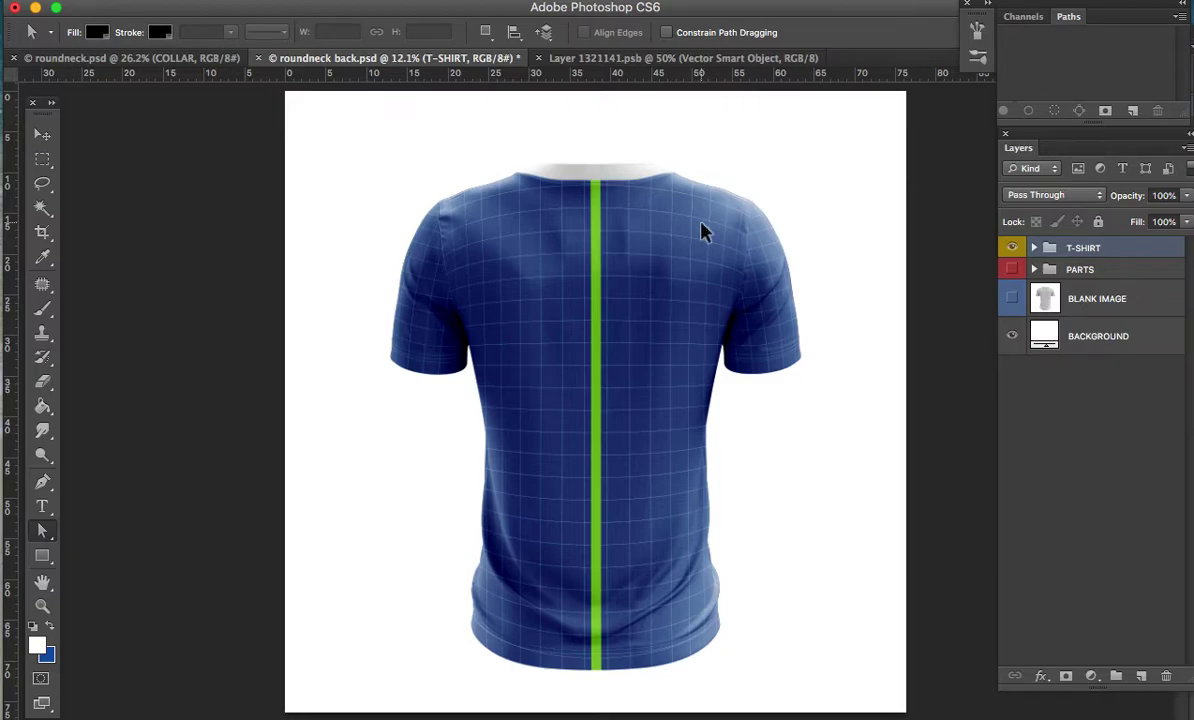
Cycle between Illustrator and Photoshop, then open a Finder window from the Dock
{"action": "key", "text": "super+Tab"}
{"action": "key", "text": "Tab"}
{"action": "key", "text": "Tab"}
{"action": "key", "text": "shift+Tab"}
{"action": "key", "text": "shift+Tab"}
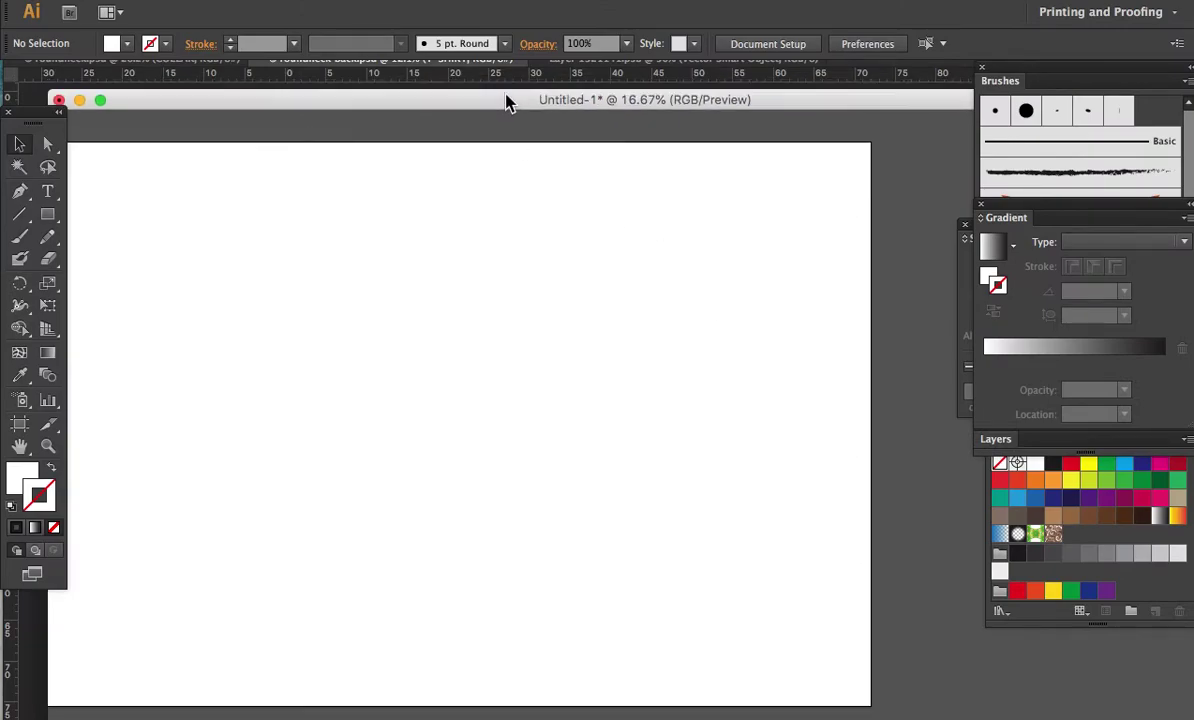
{"action": "left_click", "coordinate": [464, 2]}
{"action": "mouse_move", "coordinate": [550, 637]}
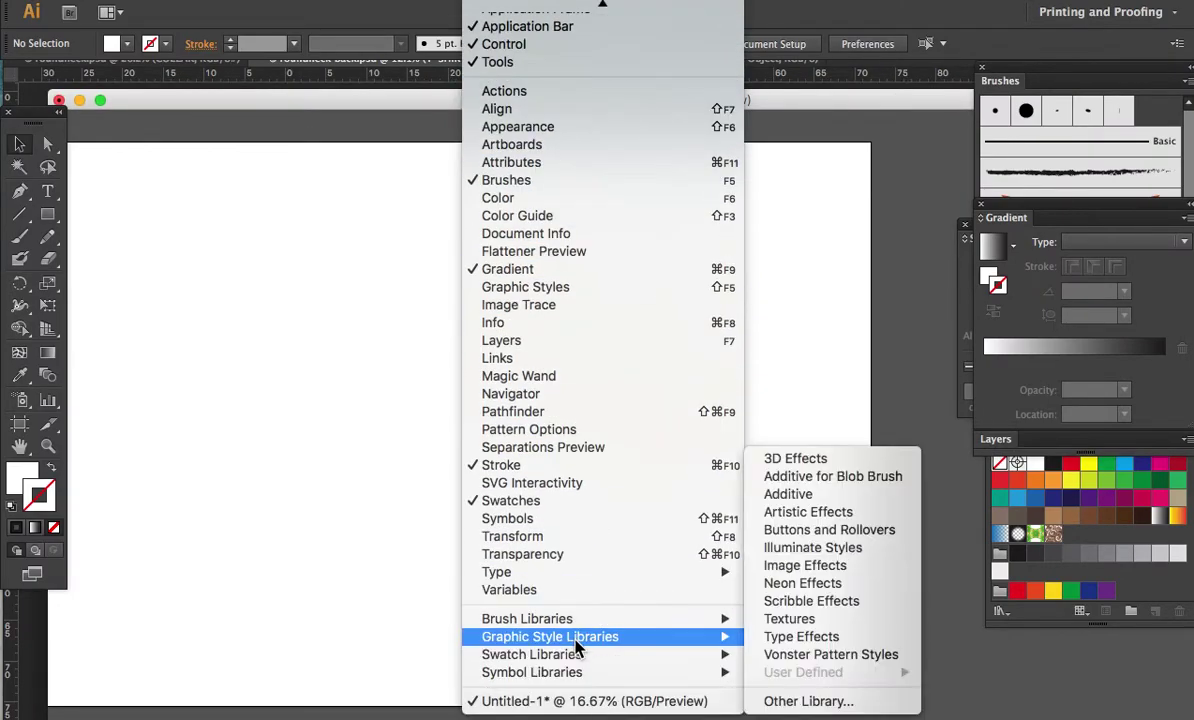
{"action": "left_click", "coordinate": [267, 517]}
{"action": "key", "text": "super+Tab"}
{"action": "key", "text": "super+Tab"}
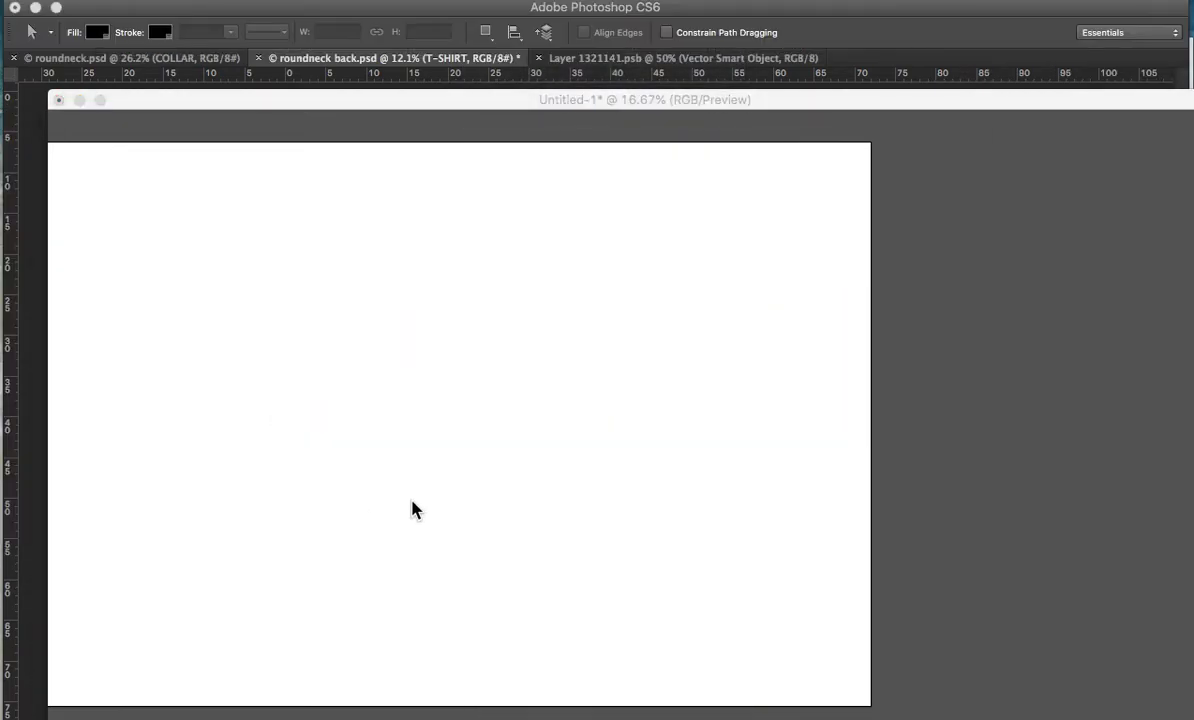
{"action": "left_click", "coordinate": [29, 703]}
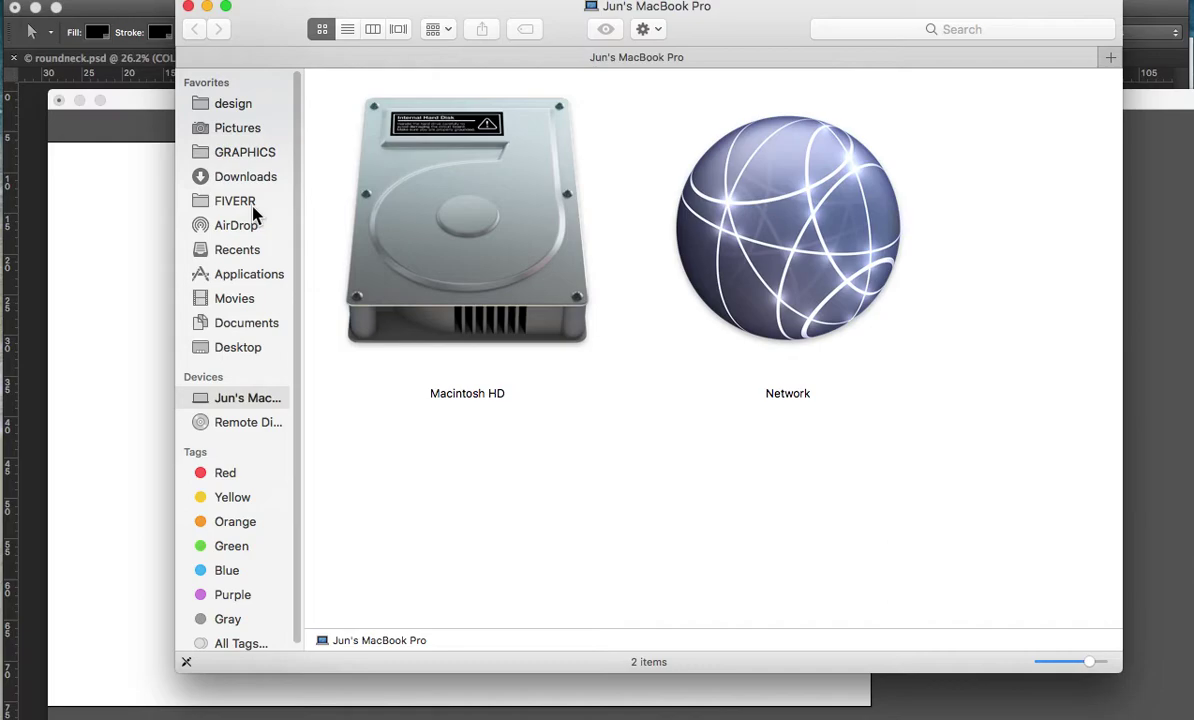
{"action": "left_click", "coordinate": [250, 203]}
{"action": "double_click", "coordinate": [706, 293]}
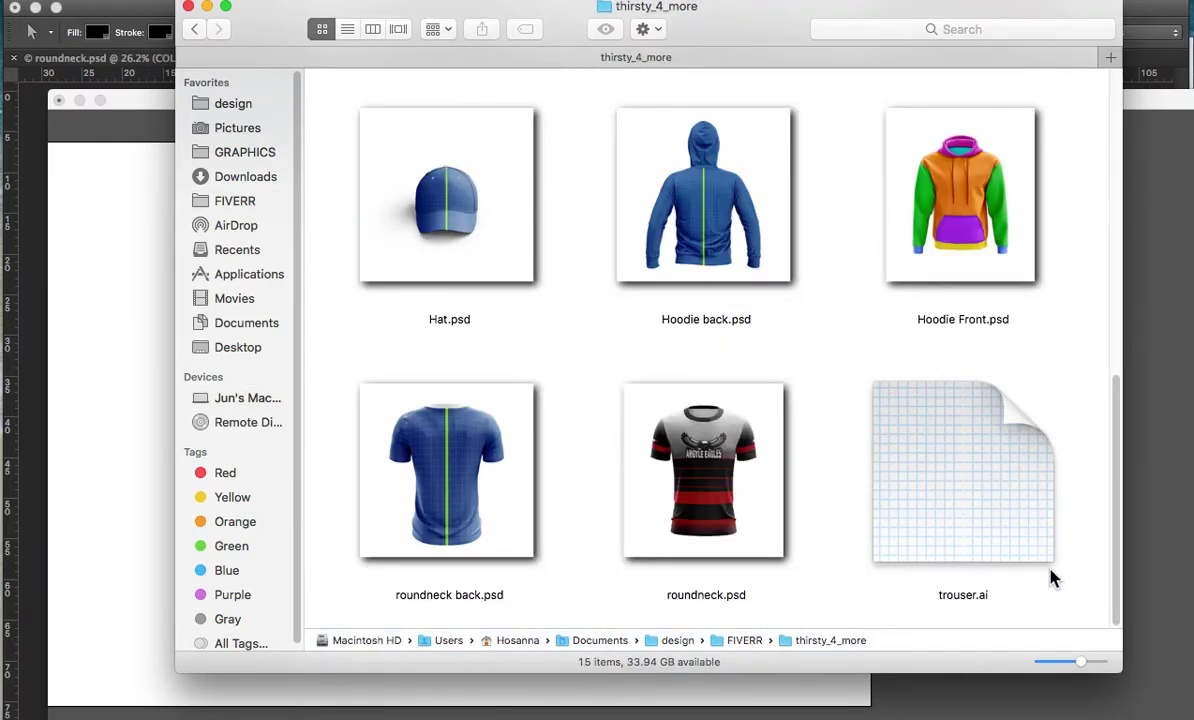
{"action": "scroll", "coordinate": [1058, 525], "scroll_direction": "up", "scroll_amount": 5}
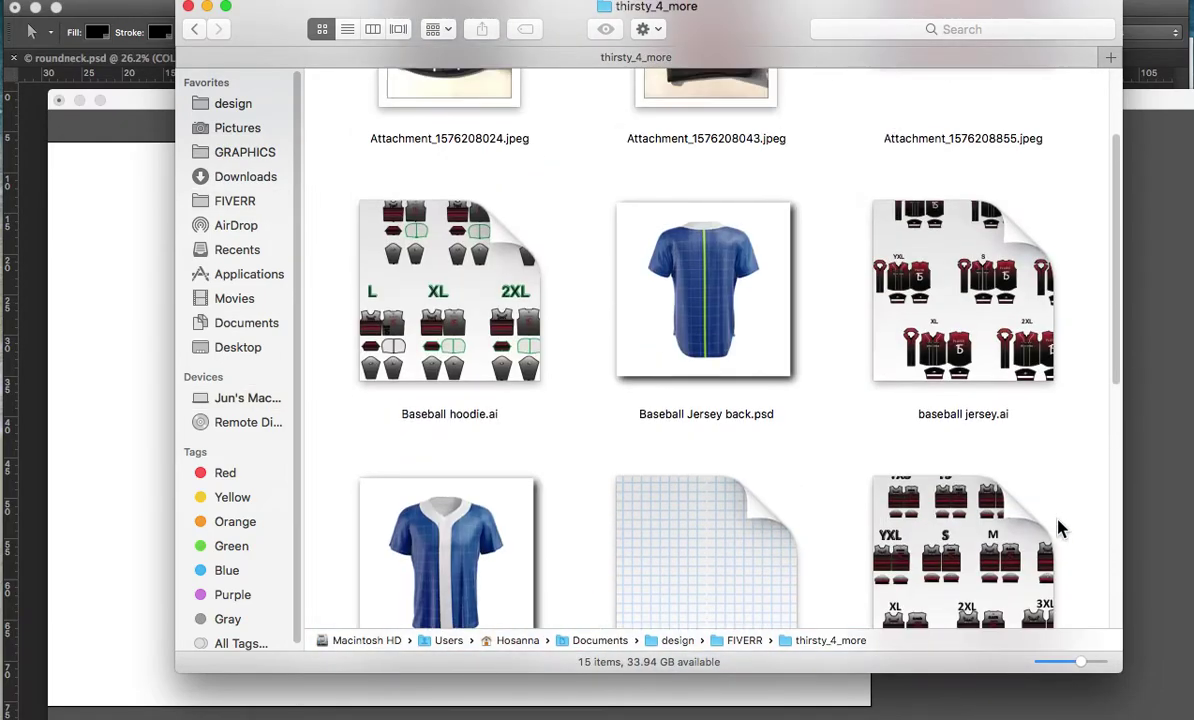
{"action": "left_click", "coordinate": [985, 563]}
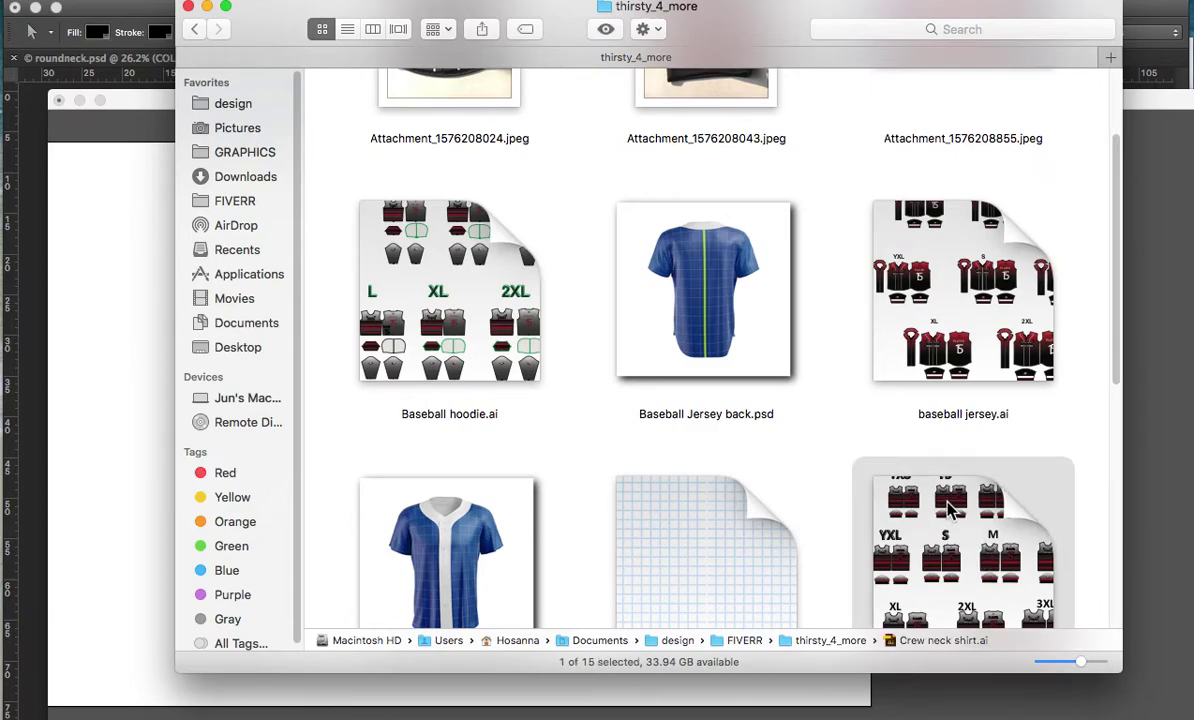
{"action": "scroll", "coordinate": [960, 500], "scroll_direction": "down", "scroll_amount": 2}
{"action": "double_click", "coordinate": [930, 405]}
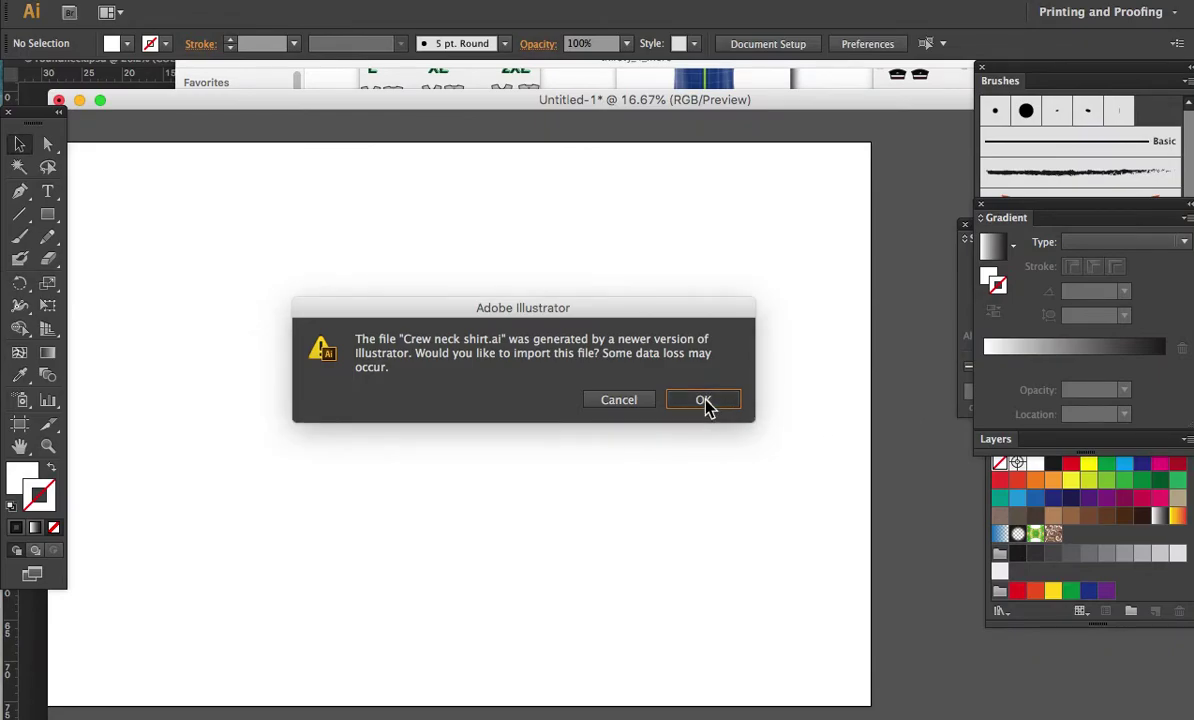
Accept the import warning, fit the jersey sheet, then zoom in on the M-size jerseys
{"action": "left_click", "coordinate": [705, 401]}
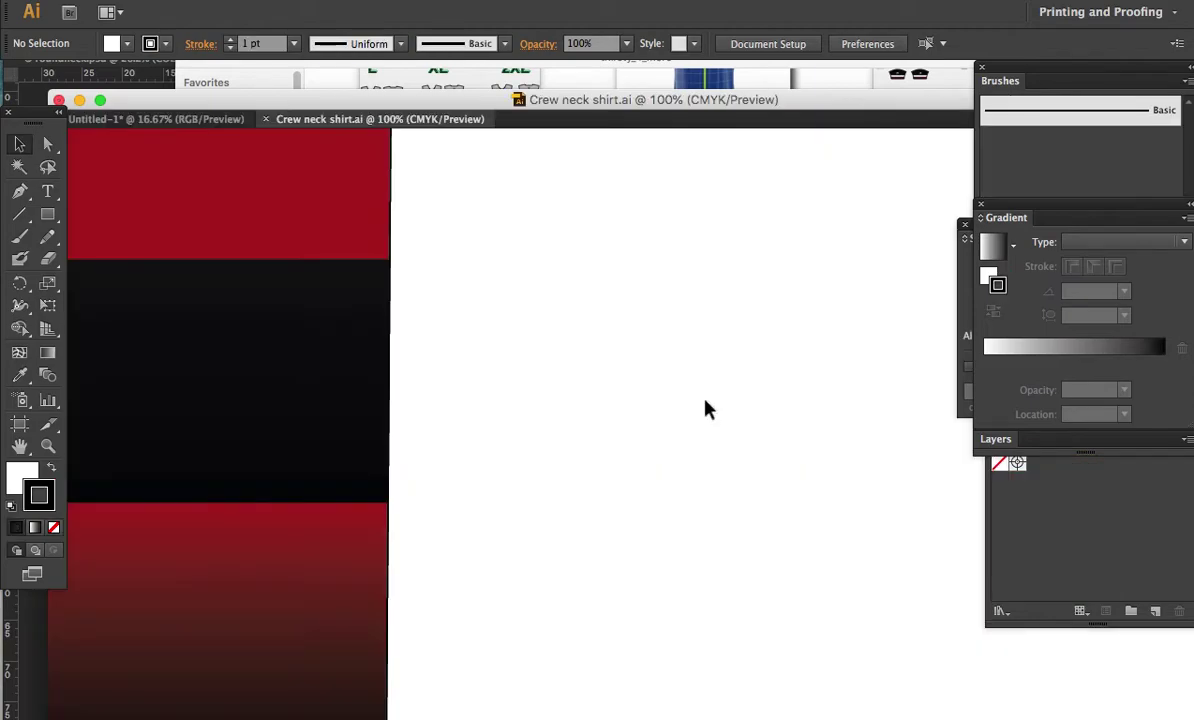
{"action": "key", "text": "a"}
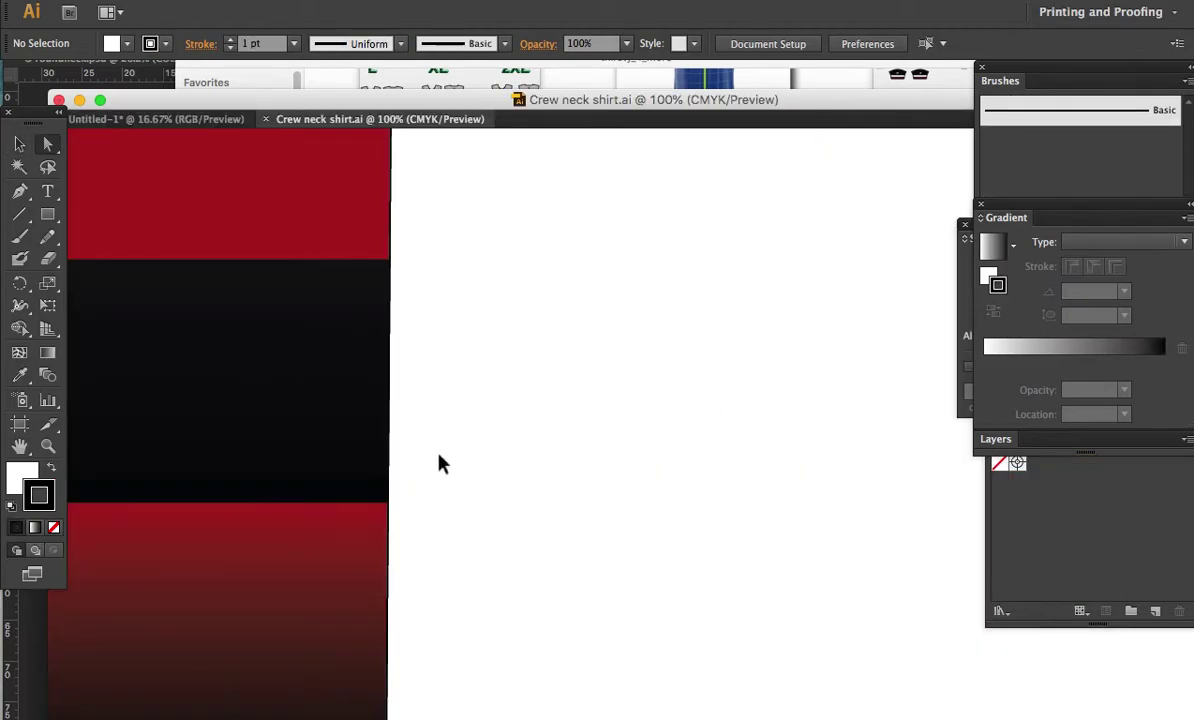
{"action": "key", "text": "ctrl+0"}
{"action": "key", "text": "z"}
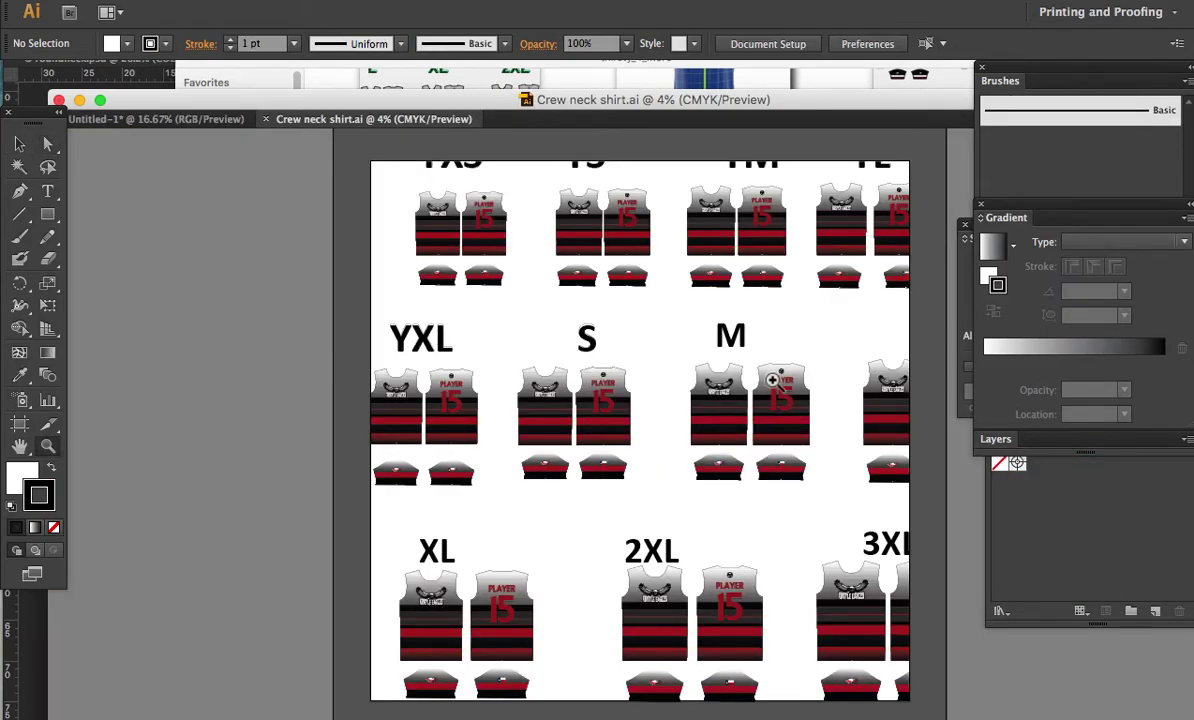
{"action": "left_click_drag", "start_coordinate": [694, 338], "coordinate": [822, 472]}
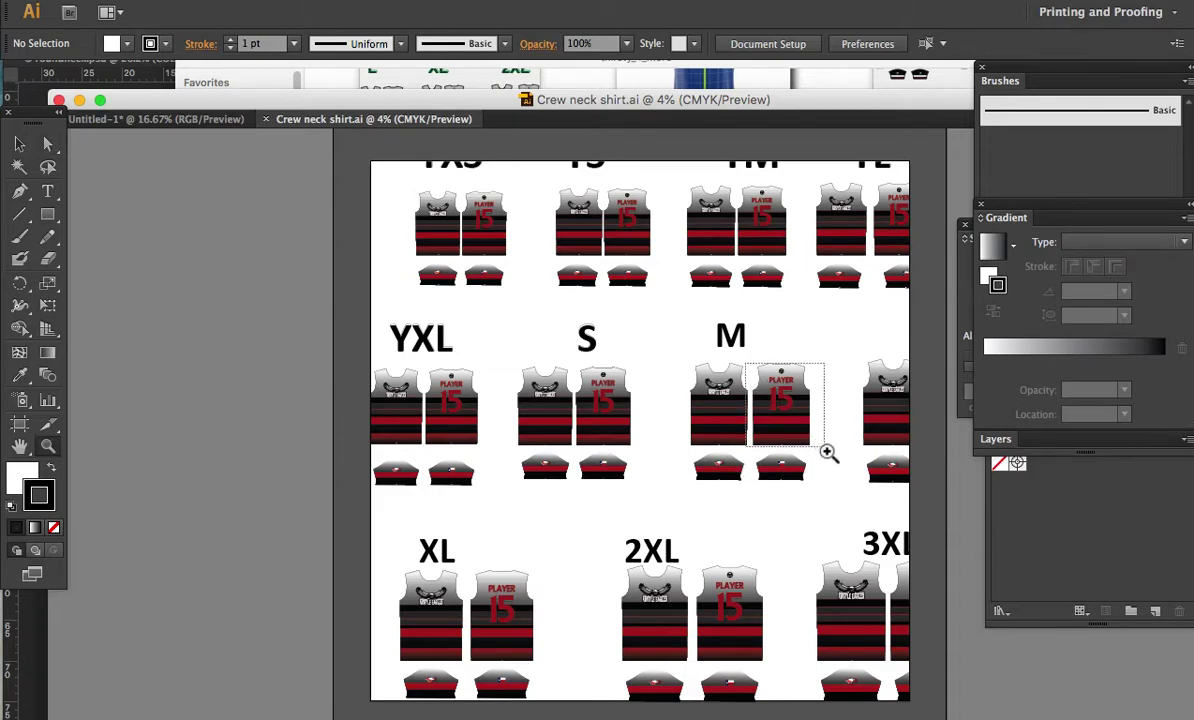
{"action": "left_click_drag", "start_coordinate": [622, 295], "coordinate": [653, 357]}
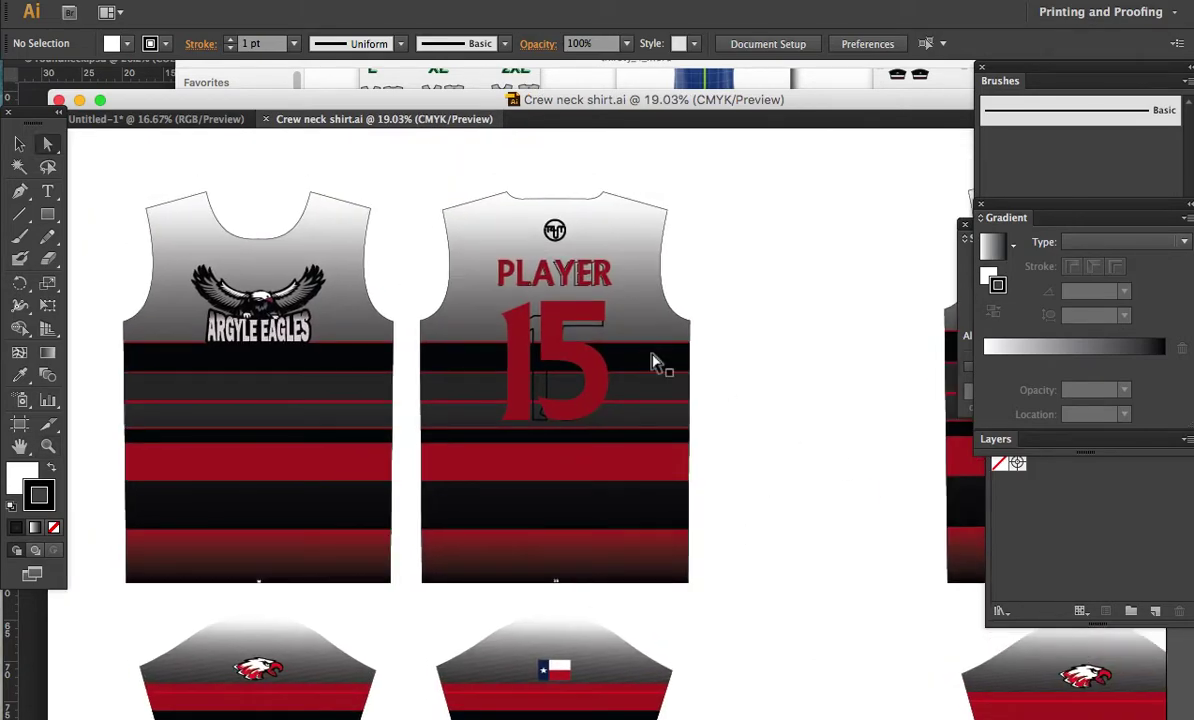
Release the back jersey's clipping mask and delete the jersey-shaped path
{"action": "left_click", "coordinate": [668, 306]}
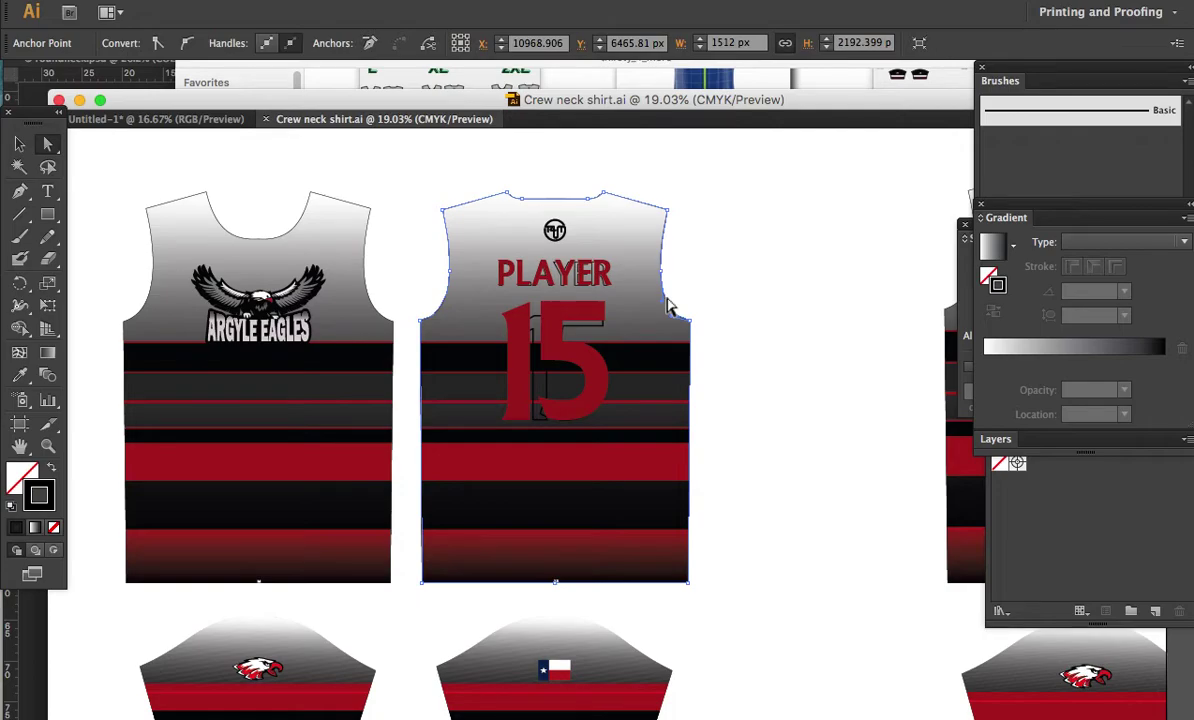
{"action": "key", "text": "ctrl+alt+7"}
{"action": "left_click", "coordinate": [668, 306]}
{"action": "key", "text": "Delete"}
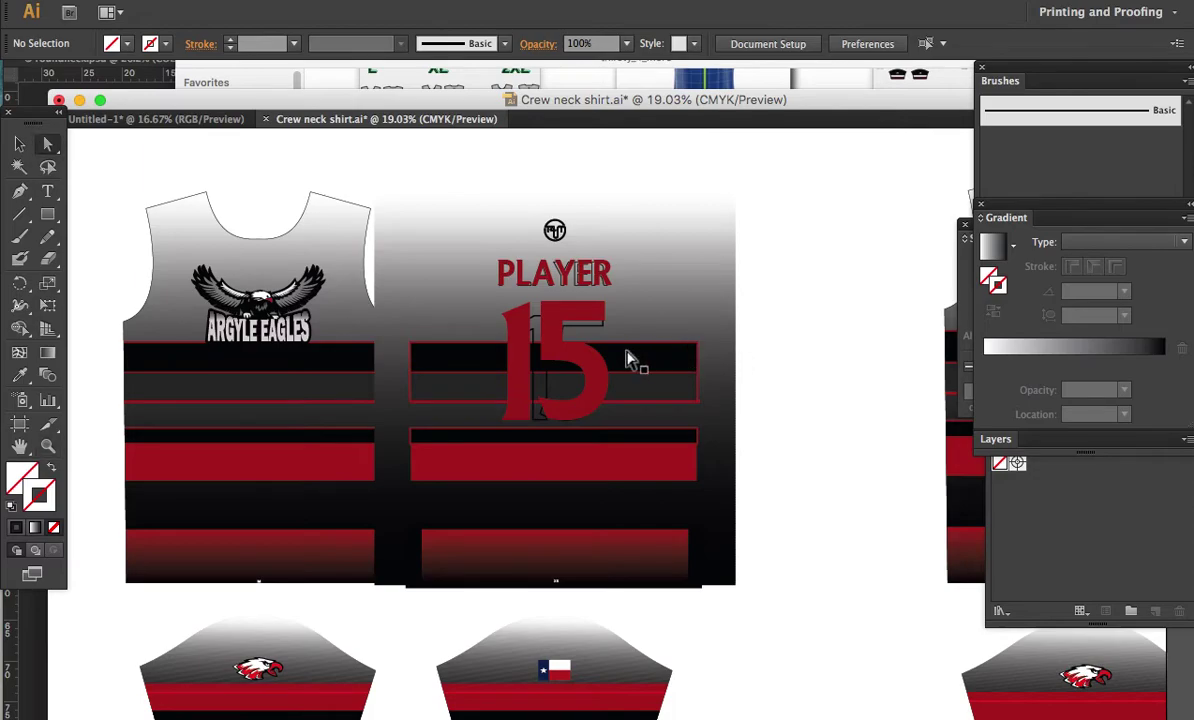
Convert PLAYER and 15 to outlines and delete the outlined 15 digits
{"action": "left_click", "coordinate": [590, 374]}
{"action": "left_click", "coordinate": [533, 390], "text": "shift"}
{"action": "left_click", "coordinate": [509, 262], "text": "shift"}
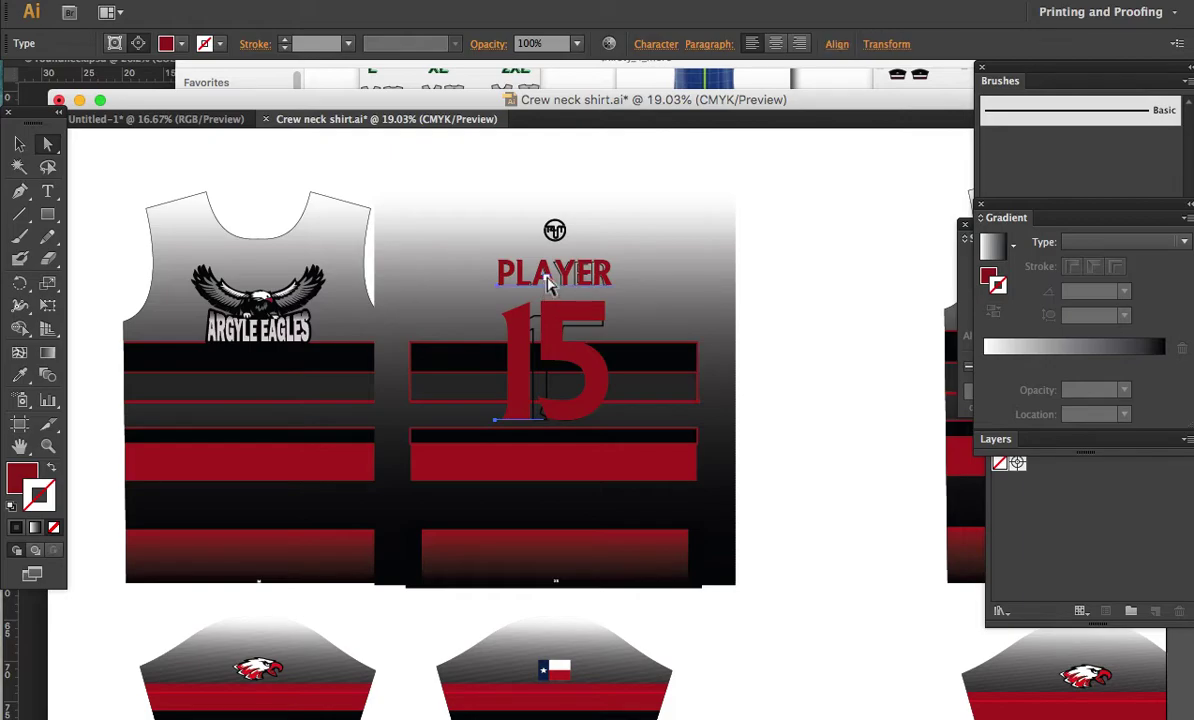
{"action": "key", "text": "ctrl+y"}
{"action": "left_click", "coordinate": [566, 334]}
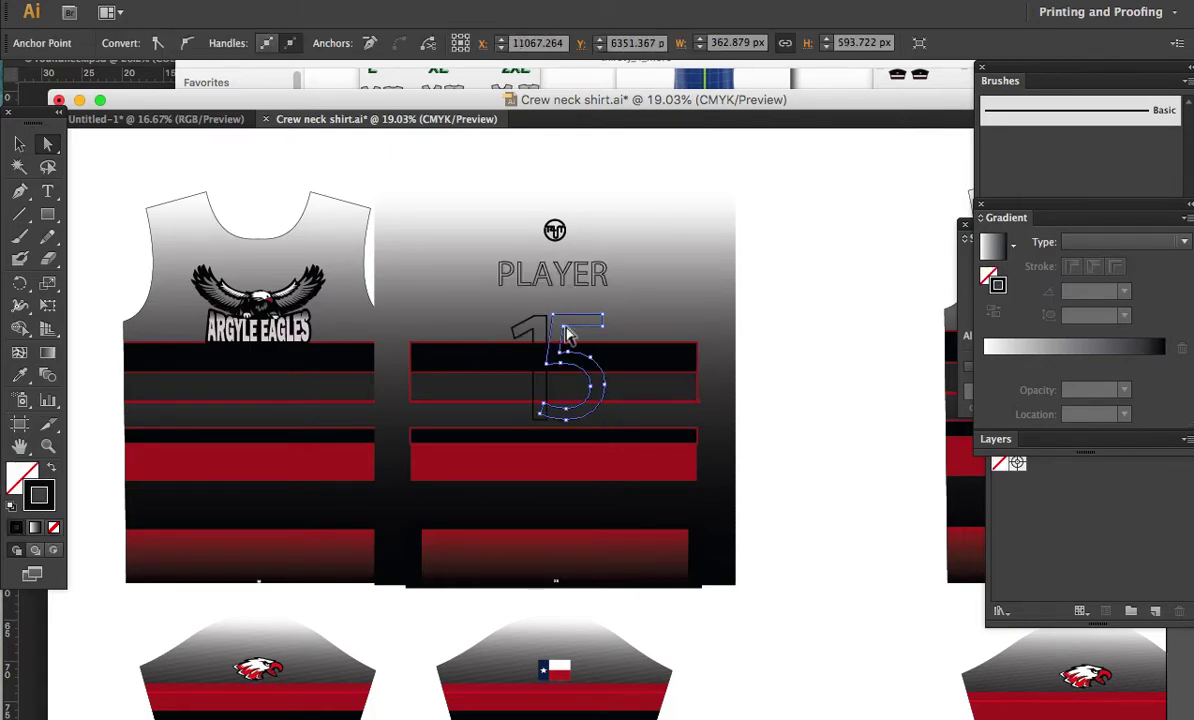
{"action": "key", "text": "Delete"}
{"action": "left_click", "coordinate": [530, 324]}
{"action": "key", "text": "Delete"}
Delete the outlined PLAYER letters piece by piece
{"action": "left_click", "coordinate": [540, 285]}
{"action": "key", "text": "Delete"}
{"action": "left_click", "coordinate": [530, 283]}
{"action": "key", "text": "Delete"}
{"action": "left_click", "coordinate": [508, 280]}
{"action": "key", "text": "Delete"}
{"action": "left_click", "coordinate": [503, 272]}
{"action": "key", "text": "Delete"}
{"action": "left_click", "coordinate": [541, 272]}
{"action": "key", "text": "Delete"}
{"action": "left_click", "coordinate": [560, 272]}
{"action": "key", "text": "Delete"}
{"action": "left_click", "coordinate": [590, 276]}
{"action": "key", "text": "Delete"}
{"action": "left_click", "coordinate": [608, 288]}
{"action": "key", "text": "Delete"}
{"action": "left_click", "coordinate": [604, 296]}
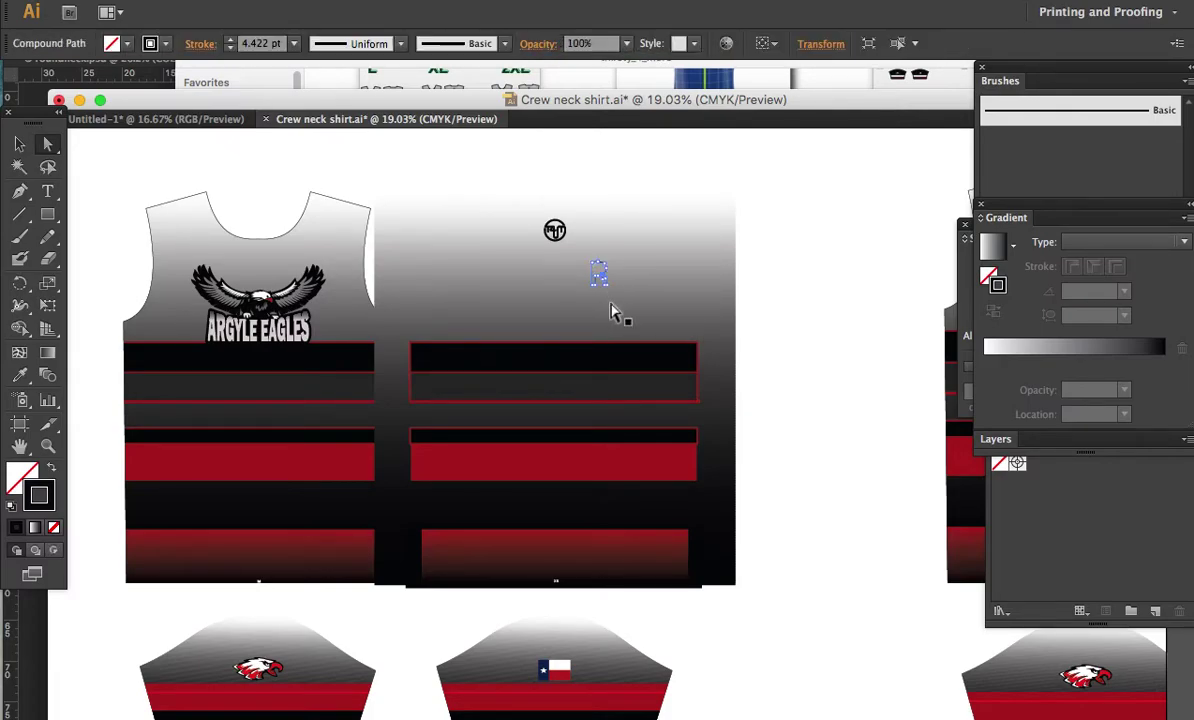
{"action": "key", "text": "Delete"}
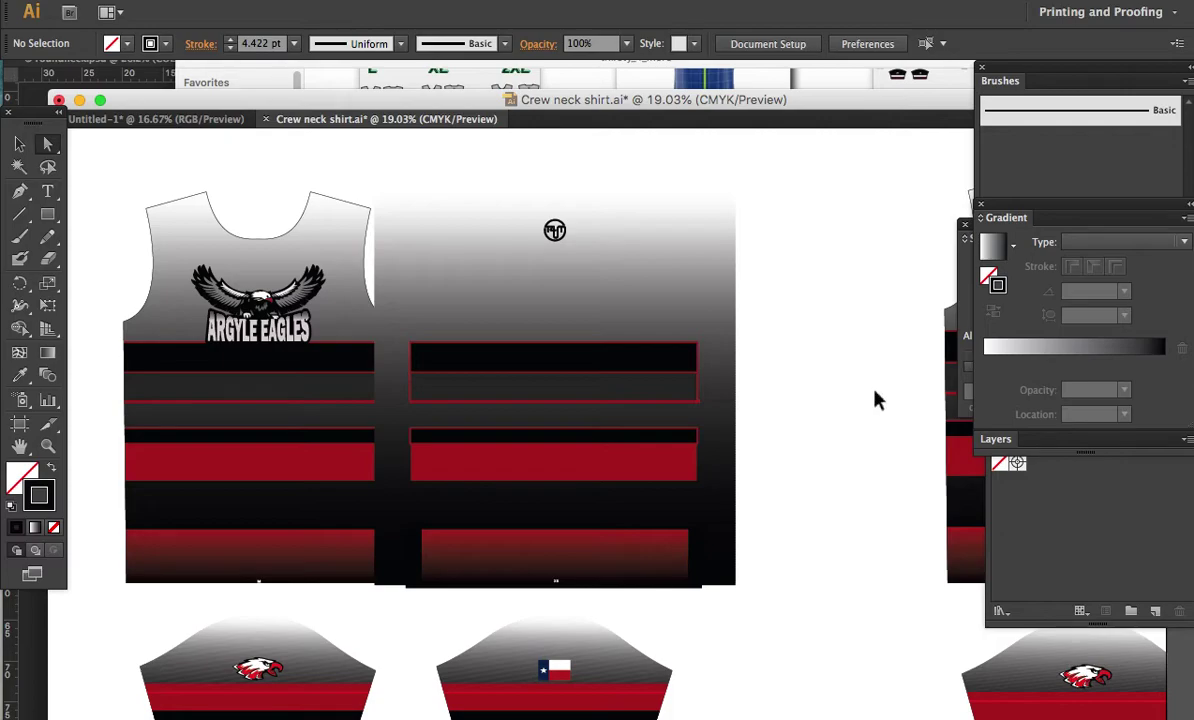
Paste the PLAYER 15 lettering back in front and ungroup the back jersey artwork
{"action": "key", "text": "ctrl+f"}
{"action": "key", "text": "v"}
{"action": "left_click", "coordinate": [810, 560]}
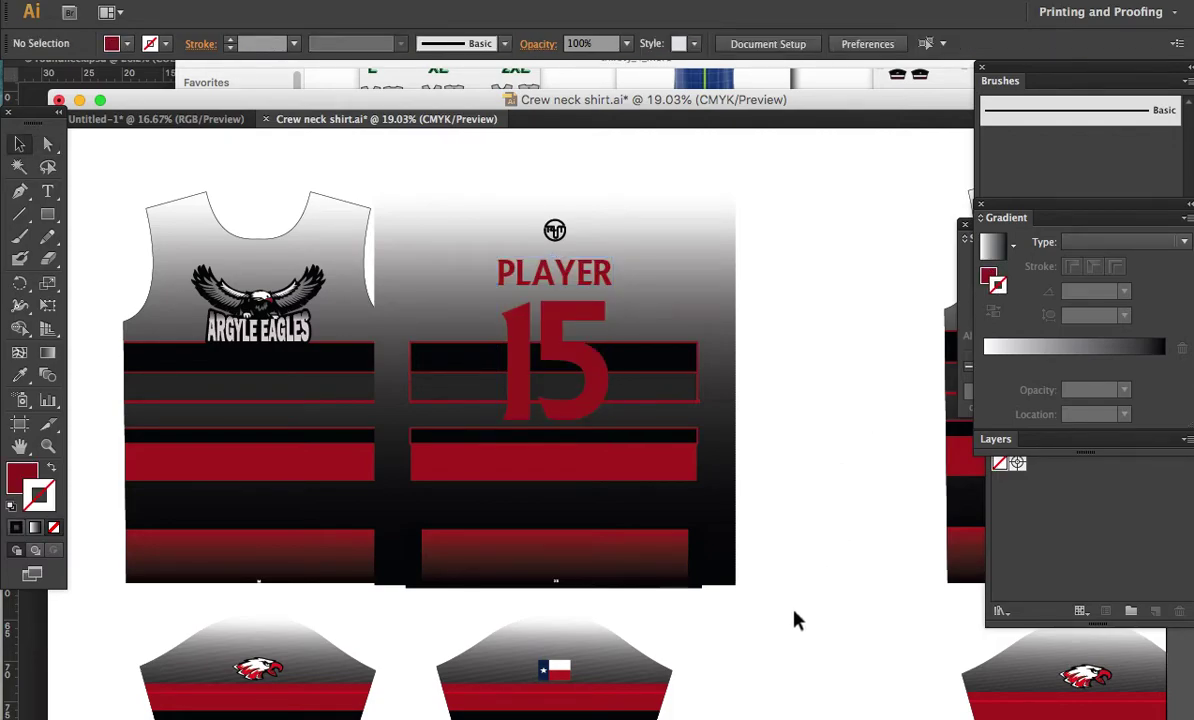
{"action": "left_click", "coordinate": [555, 586]}
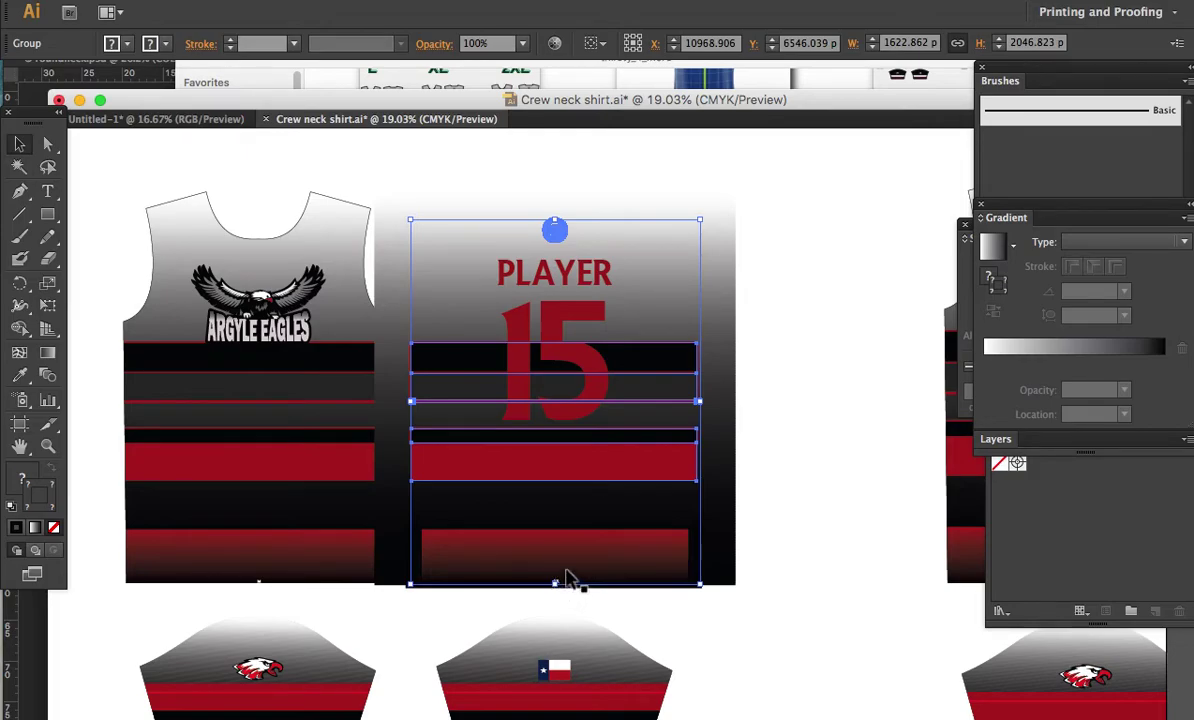
{"action": "right_click", "coordinate": [566, 575]}
{"action": "left_click", "coordinate": [688, 640]}
{"action": "left_click", "coordinate": [565, 590]}
{"action": "left_click", "coordinate": [557, 584]}
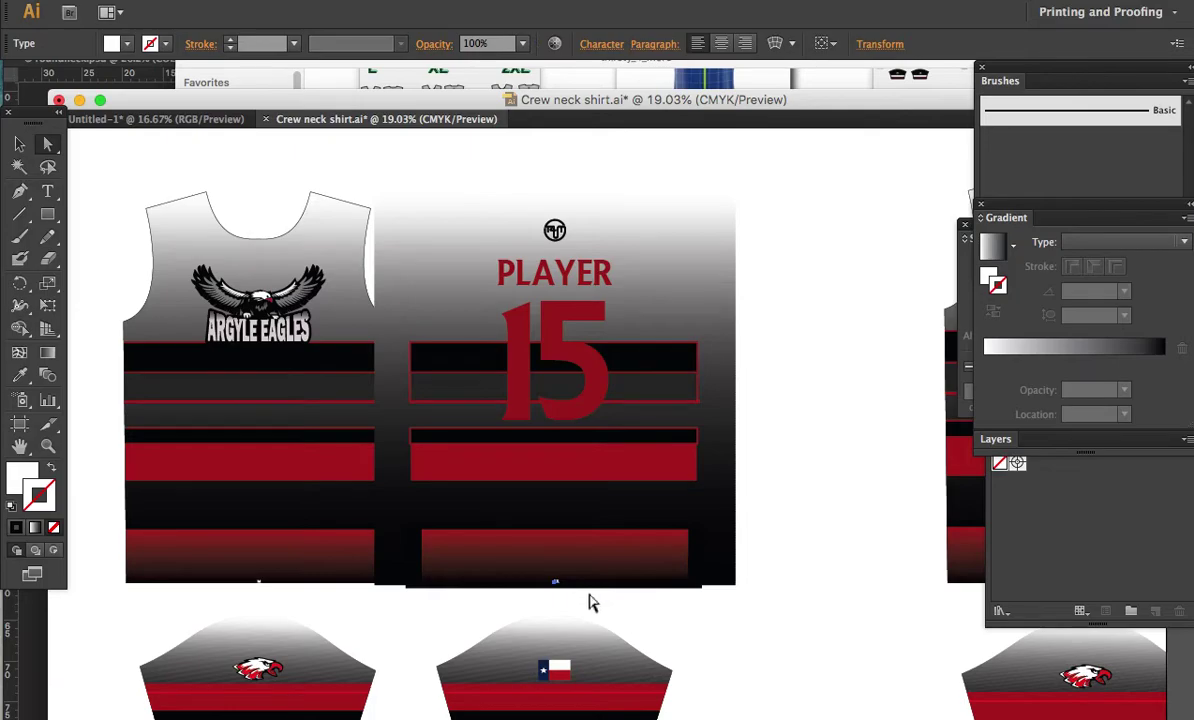
{"action": "left_click", "coordinate": [700, 602]}
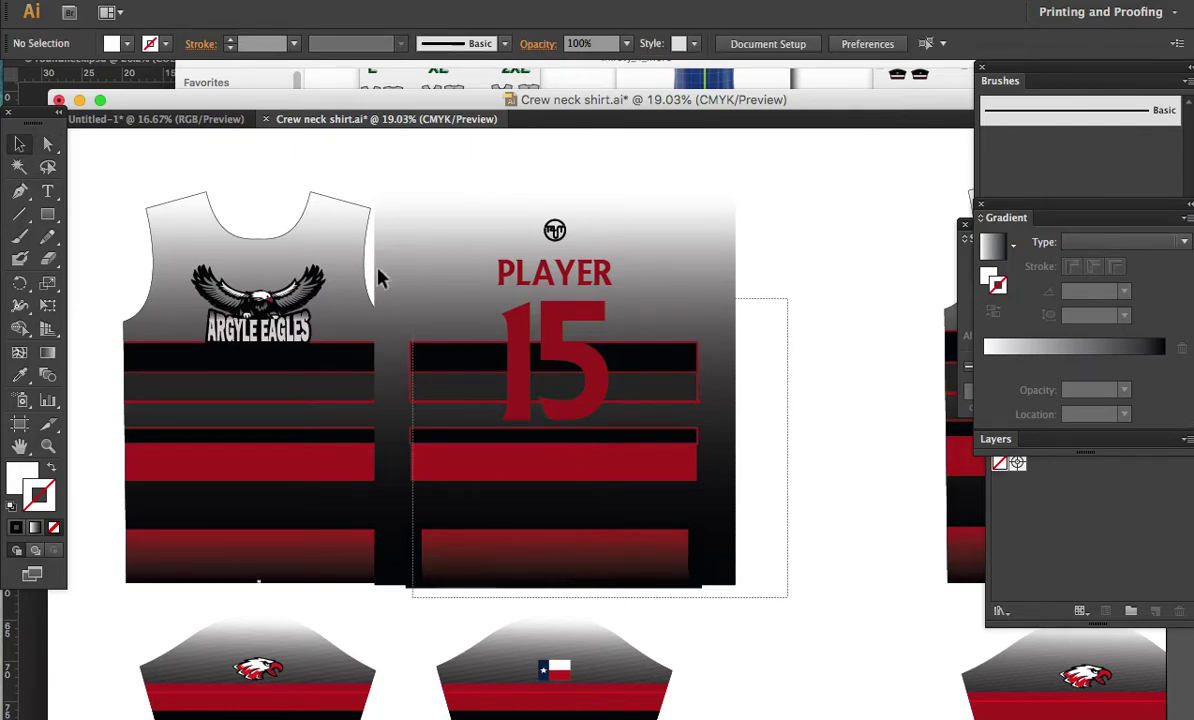
Marquee-select the whole back jersey panel and cut it out of the layout
{"action": "left_click_drag", "start_coordinate": [773, 600], "coordinate": [452, 158]}
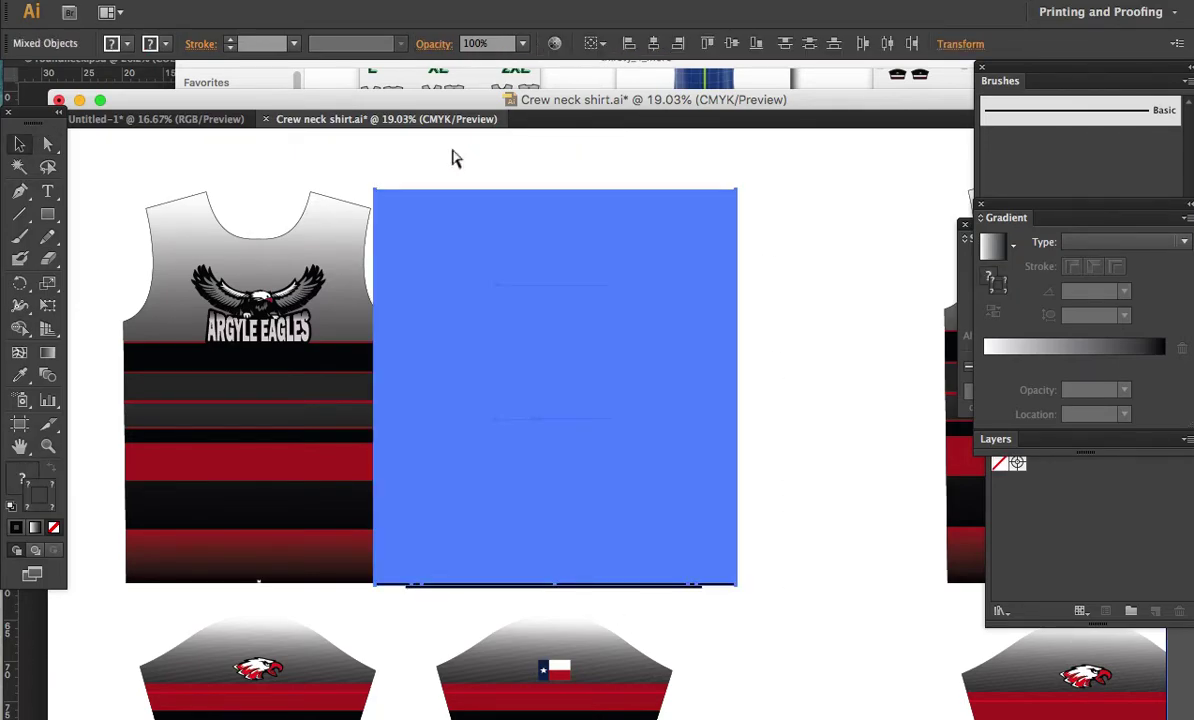
{"action": "key", "text": "Delete"}
{"action": "key", "text": "super+Tab"}
{"action": "key", "text": "super+Tab"}
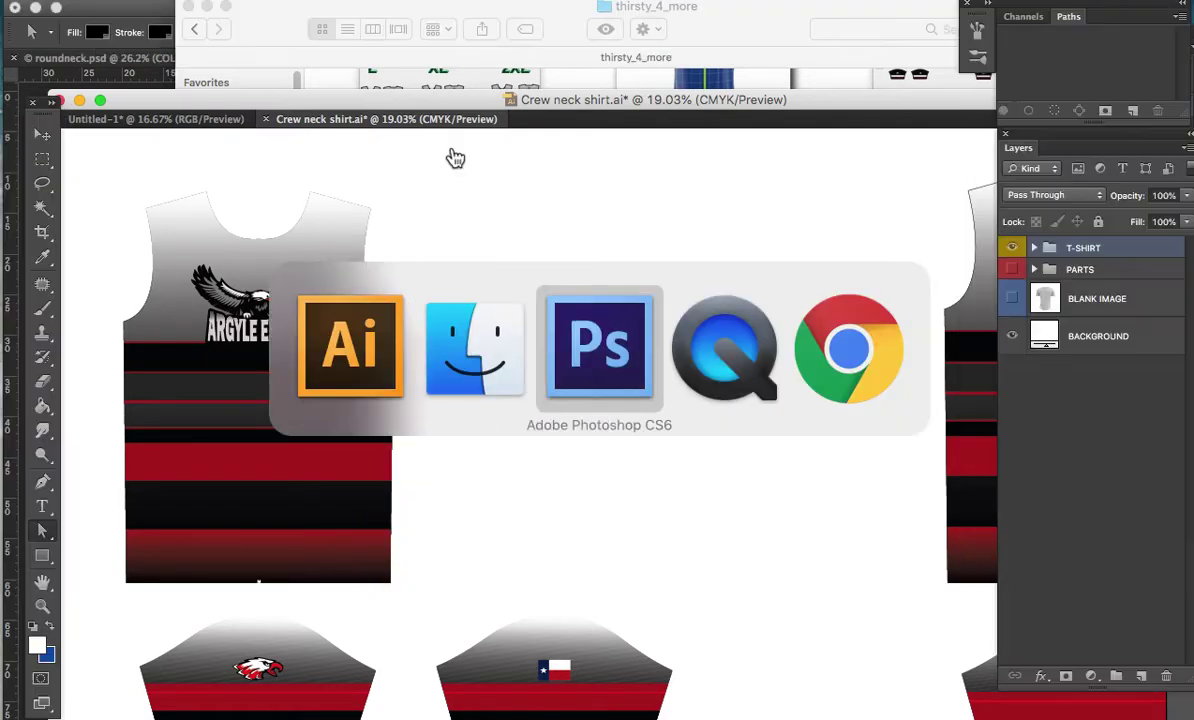
Expand the PARTS and T-SHIRT groups and paste the panel as a smart object into FRONT
{"action": "left_click", "coordinate": [1034, 270]}
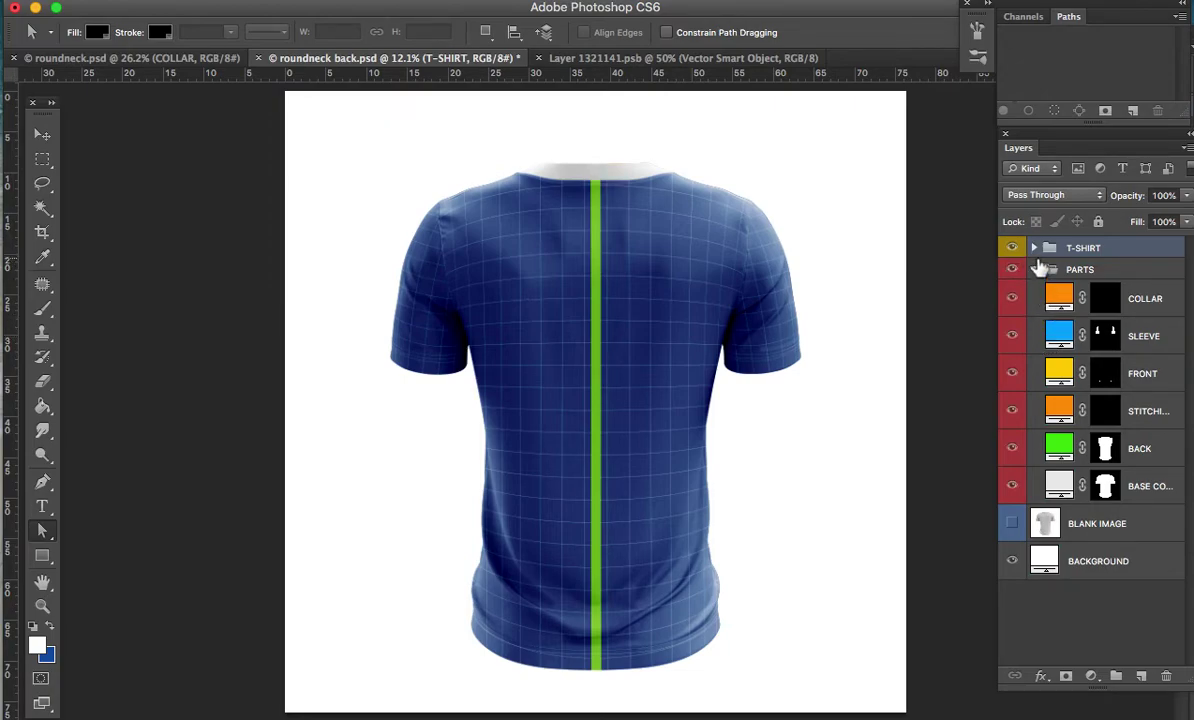
{"action": "left_click", "coordinate": [1034, 247]}
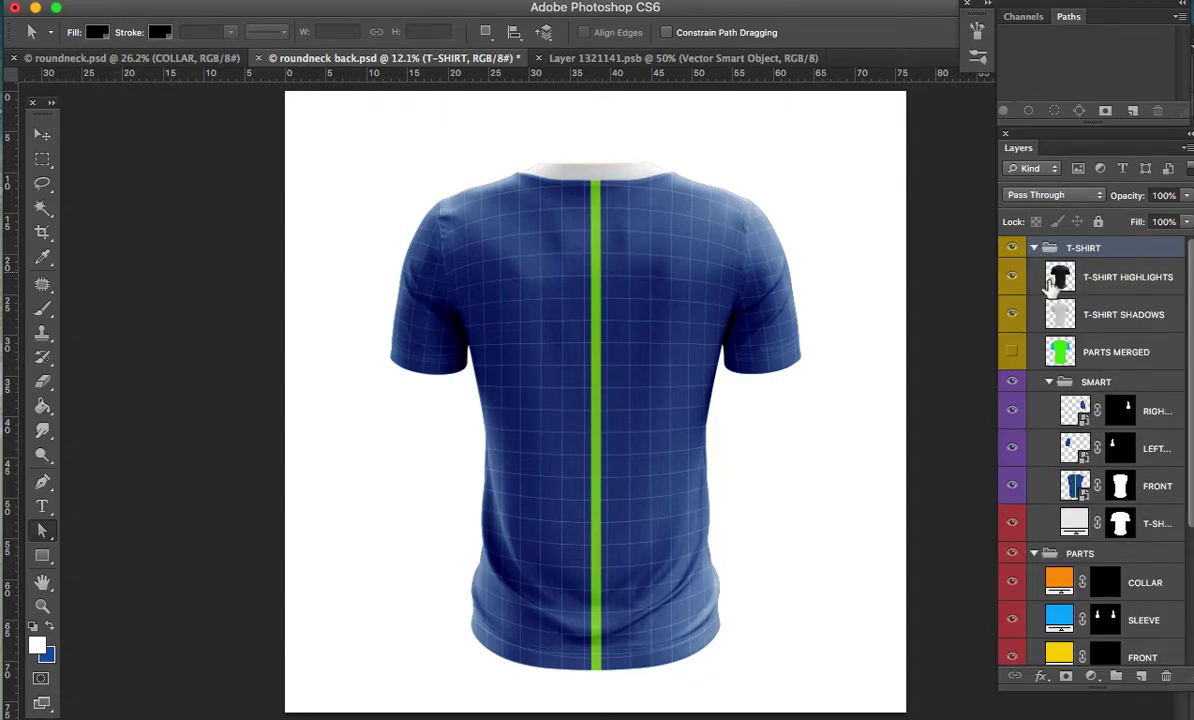
{"action": "double_click", "coordinate": [1075, 485]}
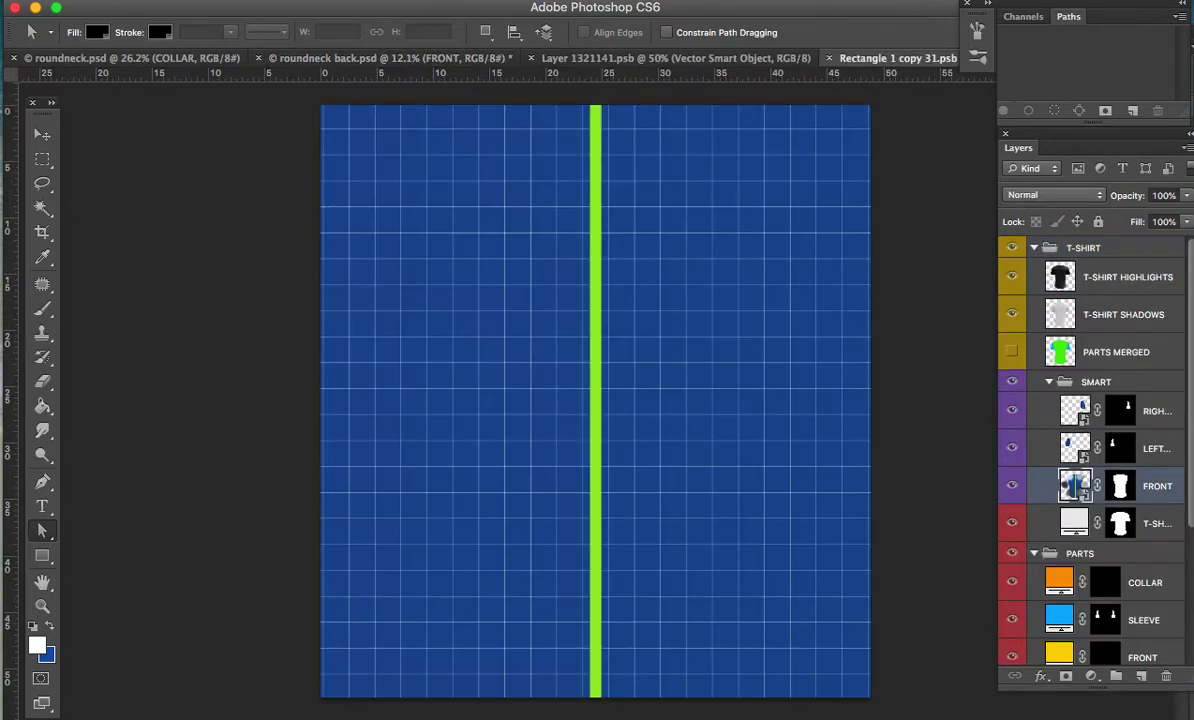
{"action": "key", "text": "ctrl+v"}
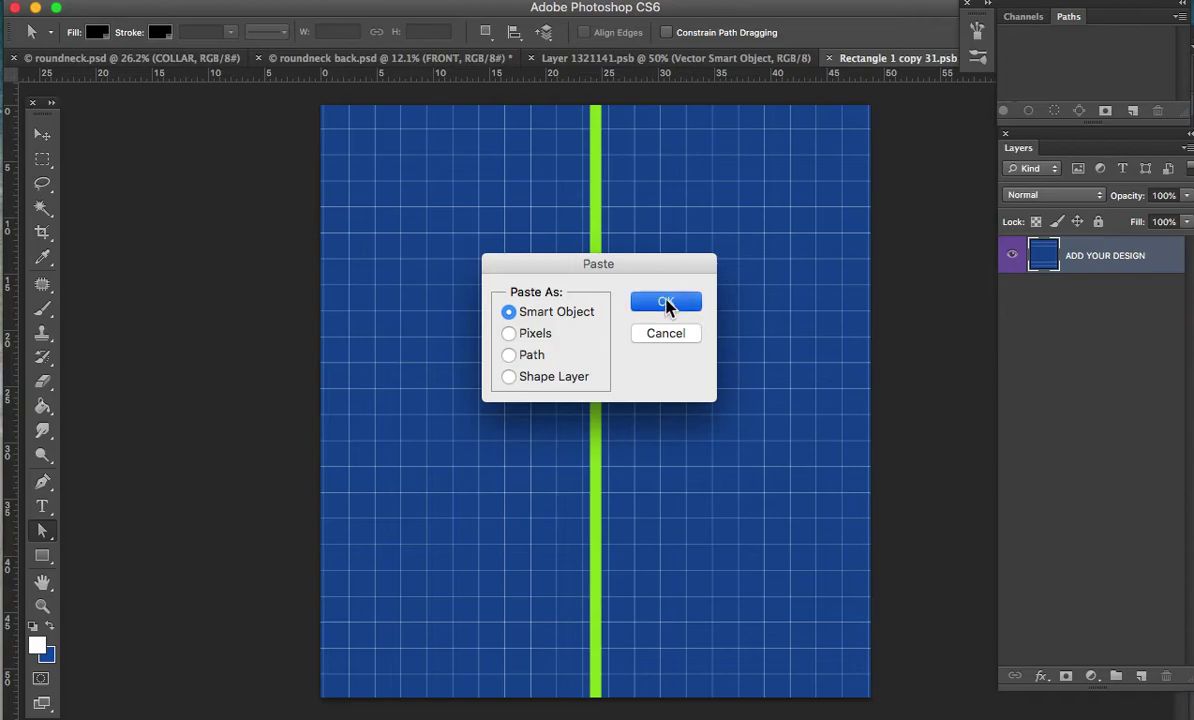
{"action": "left_click", "coordinate": [666, 303]}
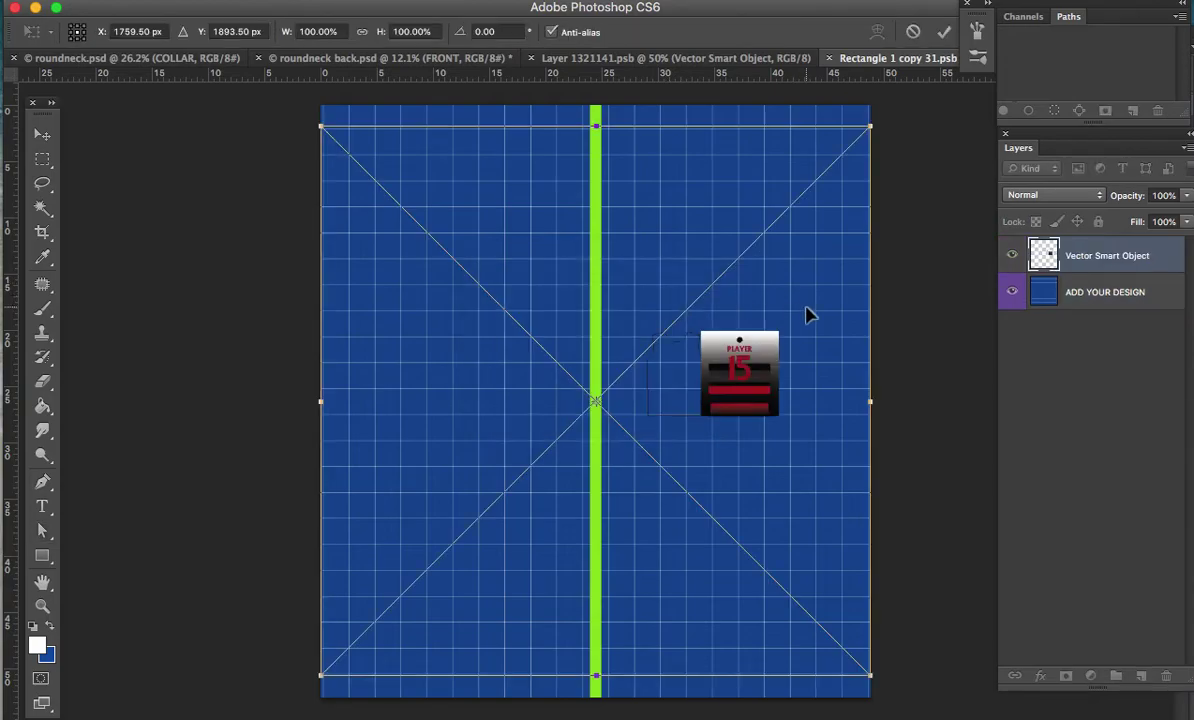
{"action": "key", "text": "Return"}
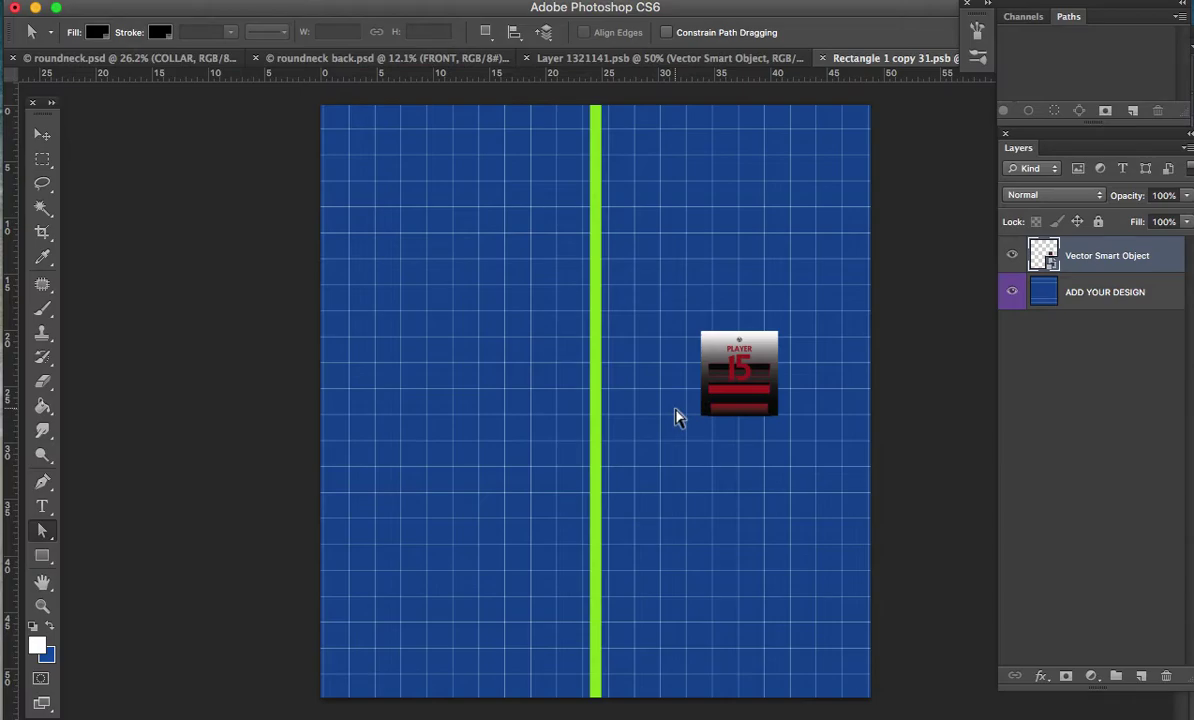
Zoom in to check the placed jersey graphic, then open the Vector Smart Object in Illustrator
{"action": "key", "text": "z"}
{"action": "left_click_drag", "start_coordinate": [711, 381], "coordinate": [689, 350]}
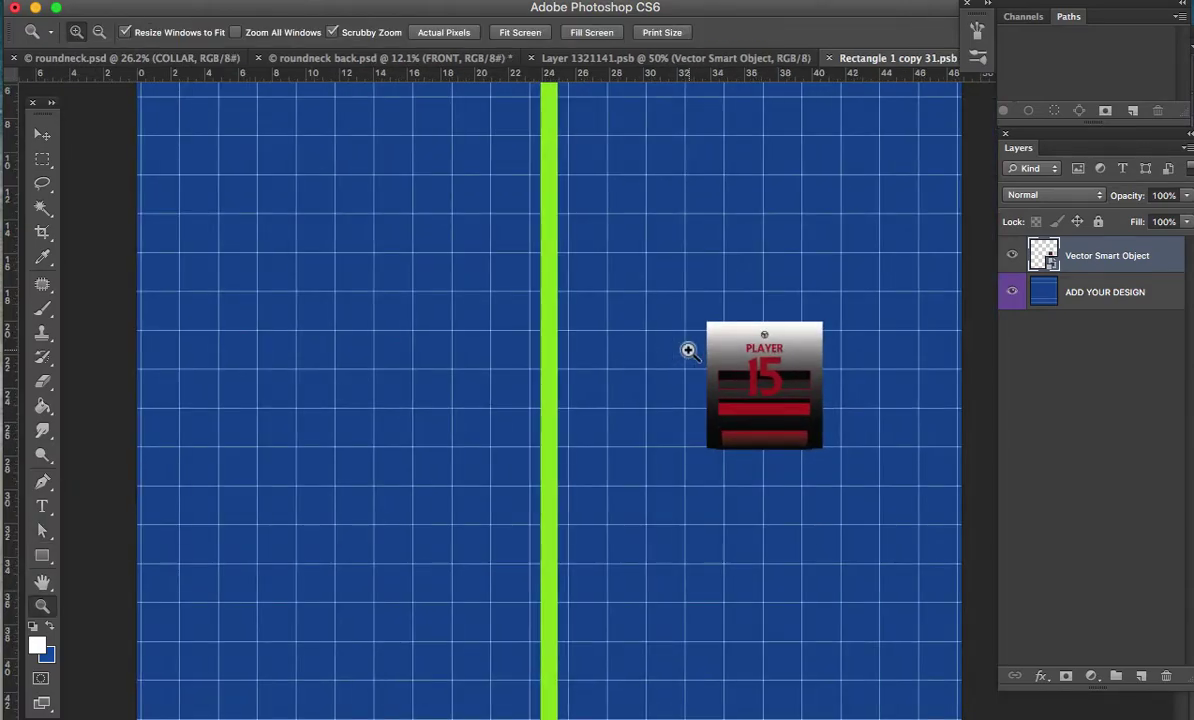
{"action": "left_click", "coordinate": [689, 350]}
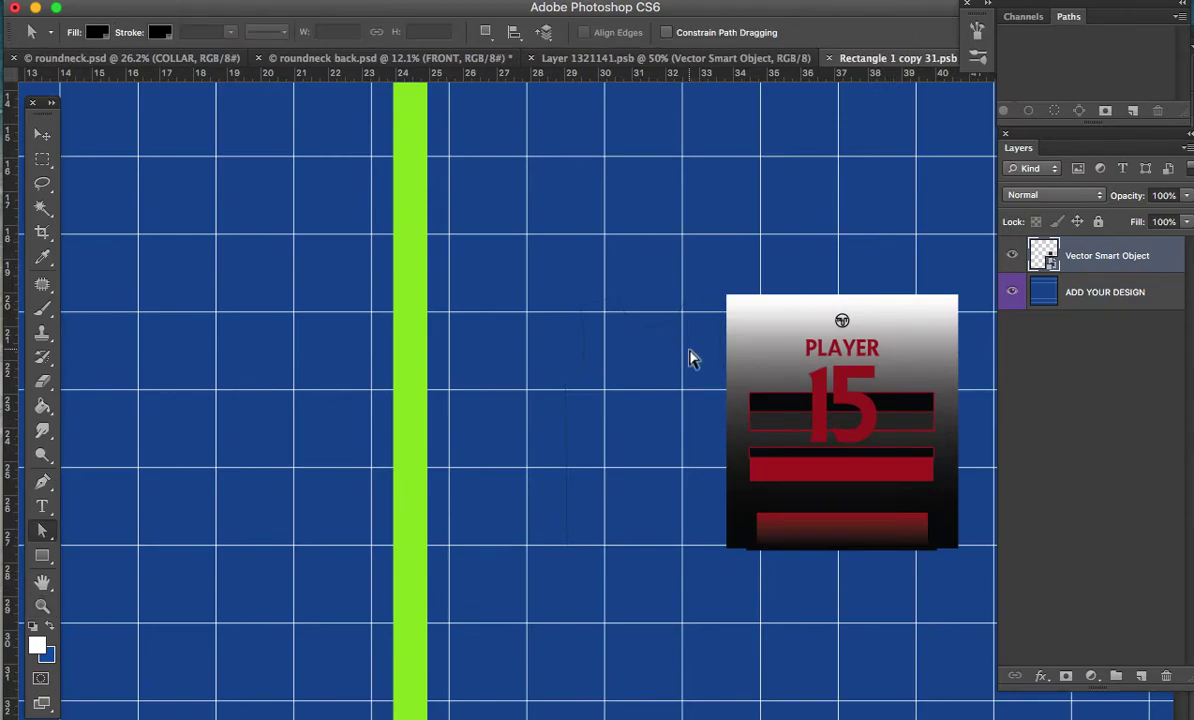
{"action": "key", "text": "a"}
{"action": "key", "text": "ctrl+minus"}
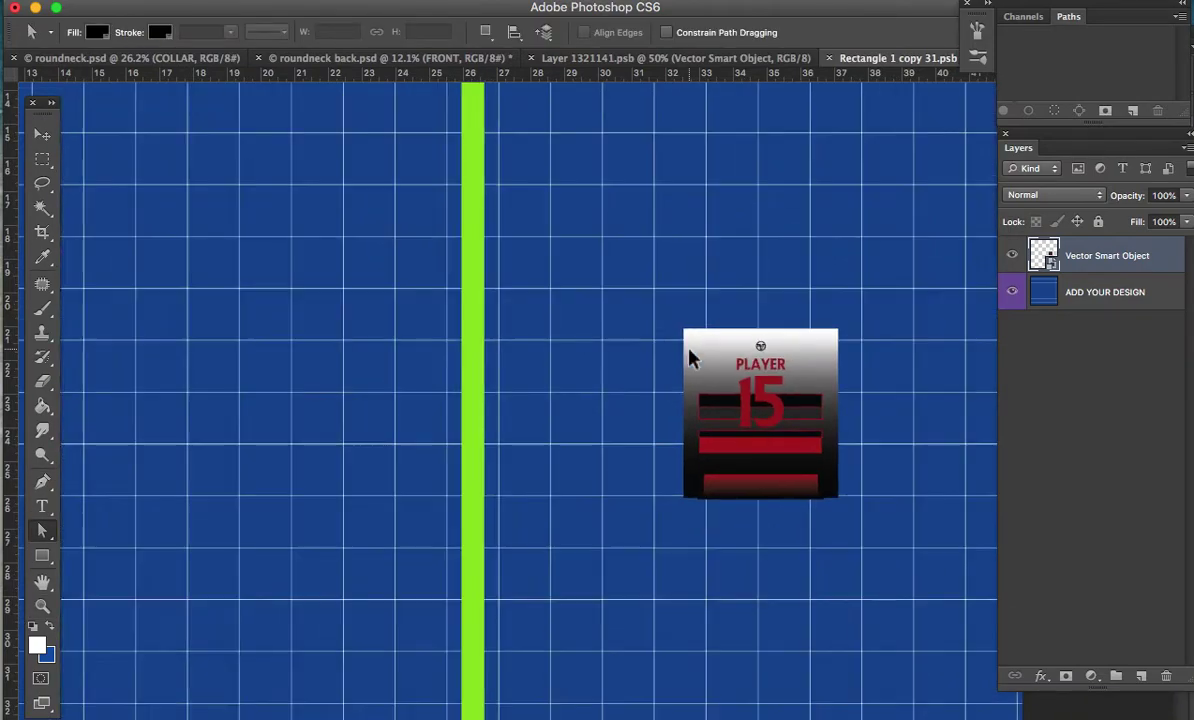
{"action": "key", "text": "ctrl+minus"}
{"action": "key", "text": "ctrl+minus"}
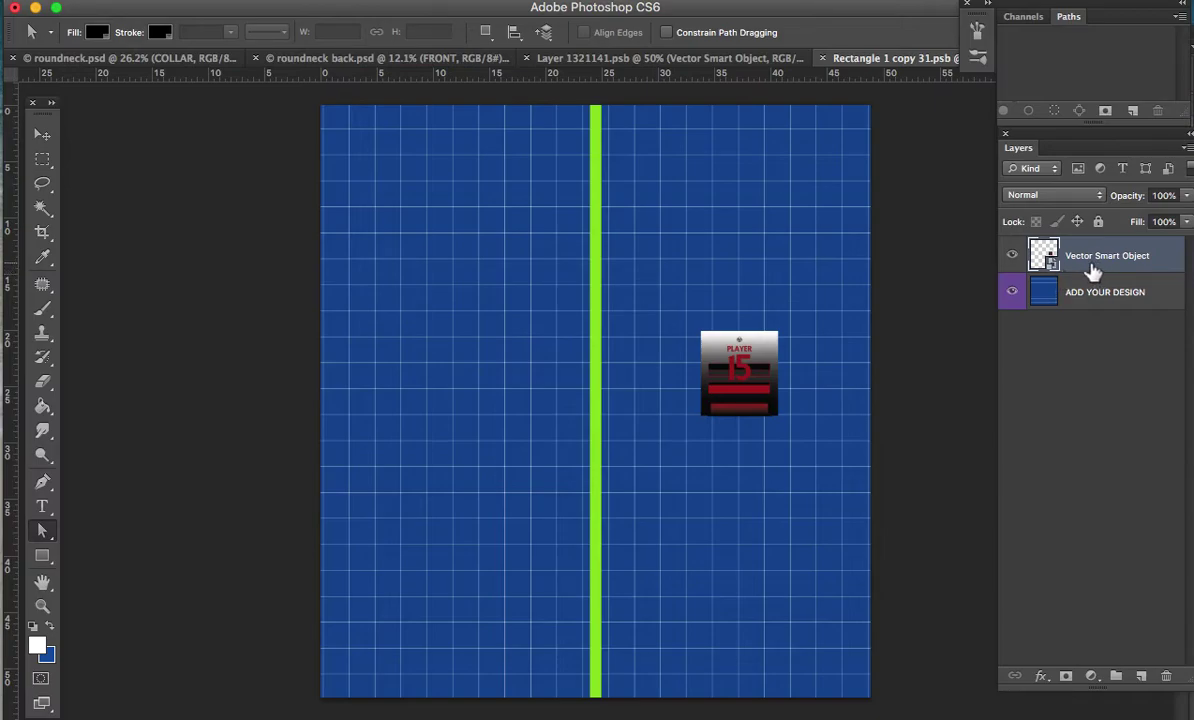
{"action": "double_click", "coordinate": [1043, 258]}
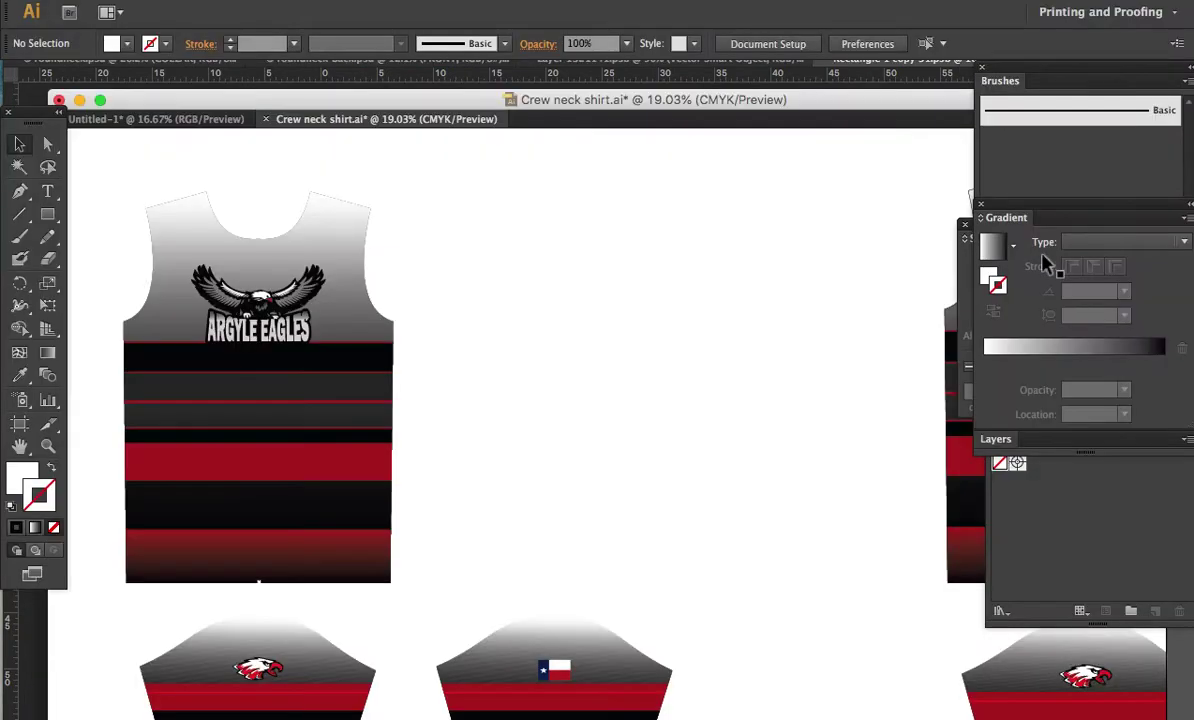
Delete the plain shirt outline, leaving only the PLAYER 15 jersey design
{"action": "key", "text": "ctrl+0"}
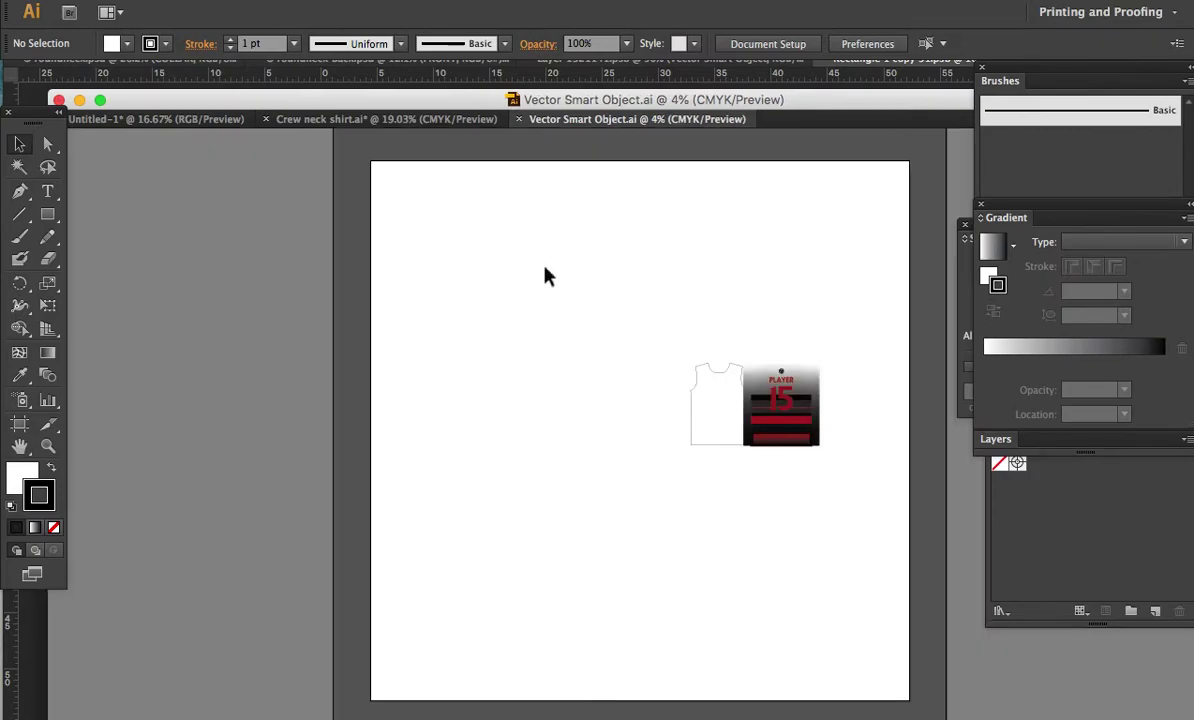
{"action": "key", "text": "z"}
{"action": "left_click_drag", "start_coordinate": [691, 336], "coordinate": [835, 458]}
{"action": "key", "text": "a"}
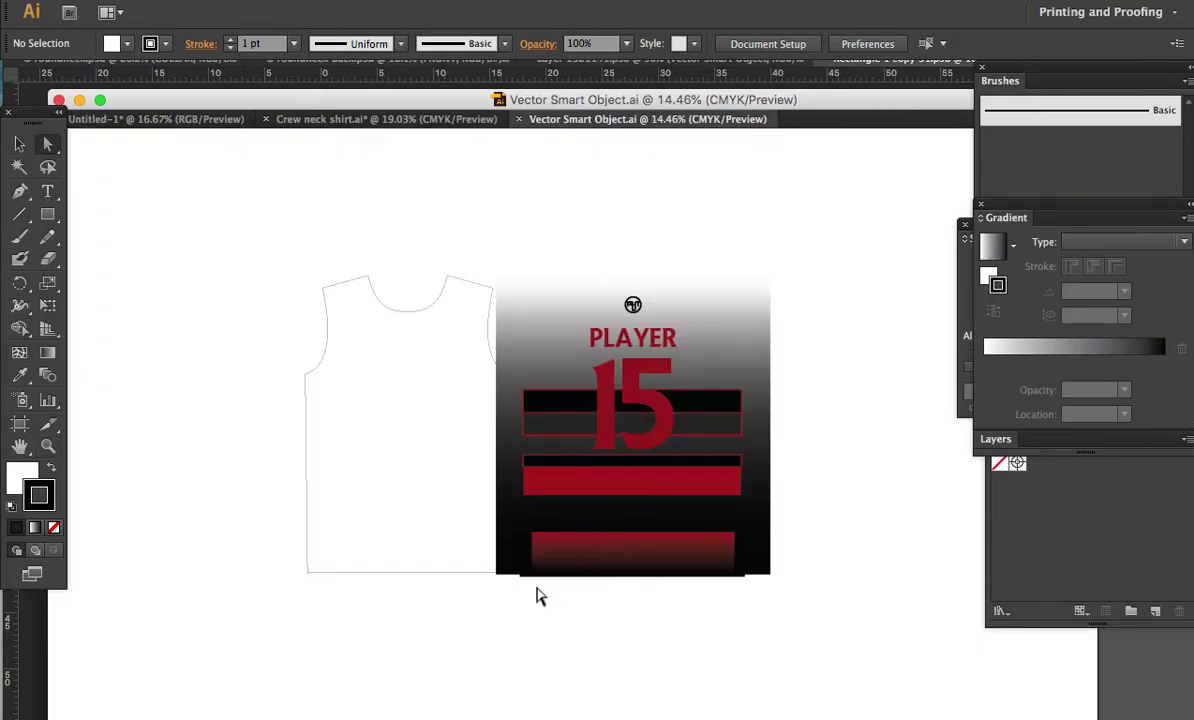
{"action": "left_click_drag", "start_coordinate": [412, 580], "coordinate": [293, 250]}
{"action": "key", "text": "Delete"}
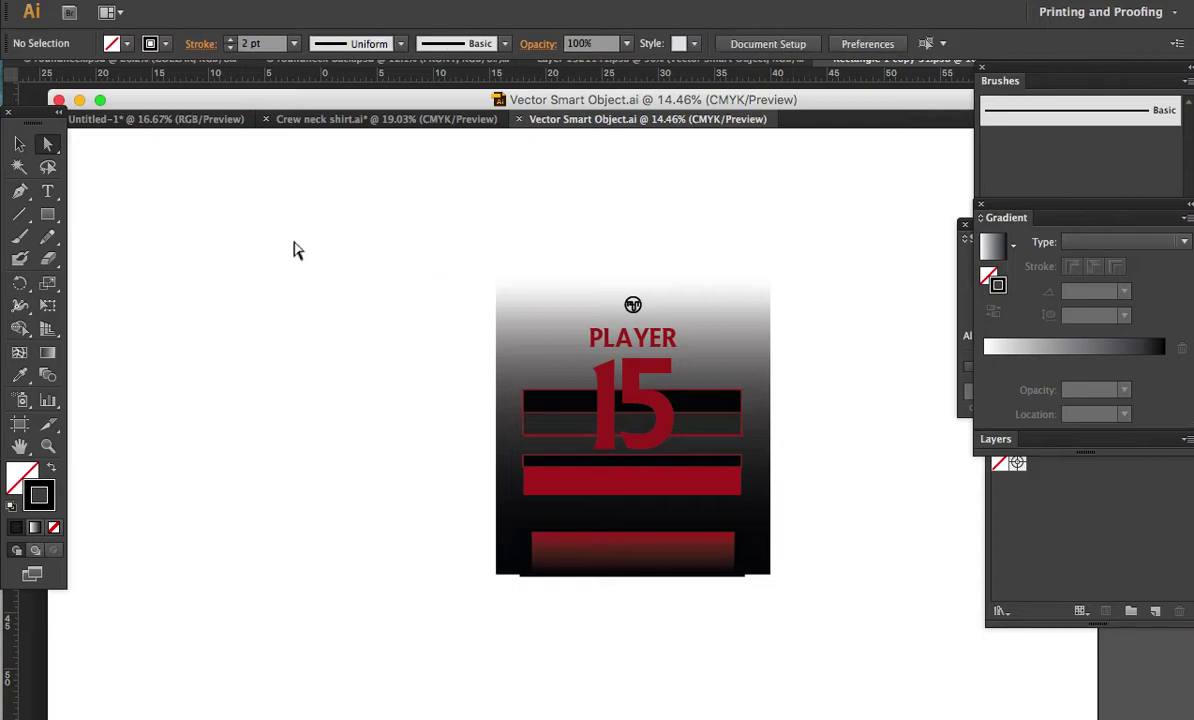
{"action": "key", "text": "ctrl+0"}
{"action": "left_click_drag", "start_coordinate": [293, 249], "coordinate": [513, 487]}
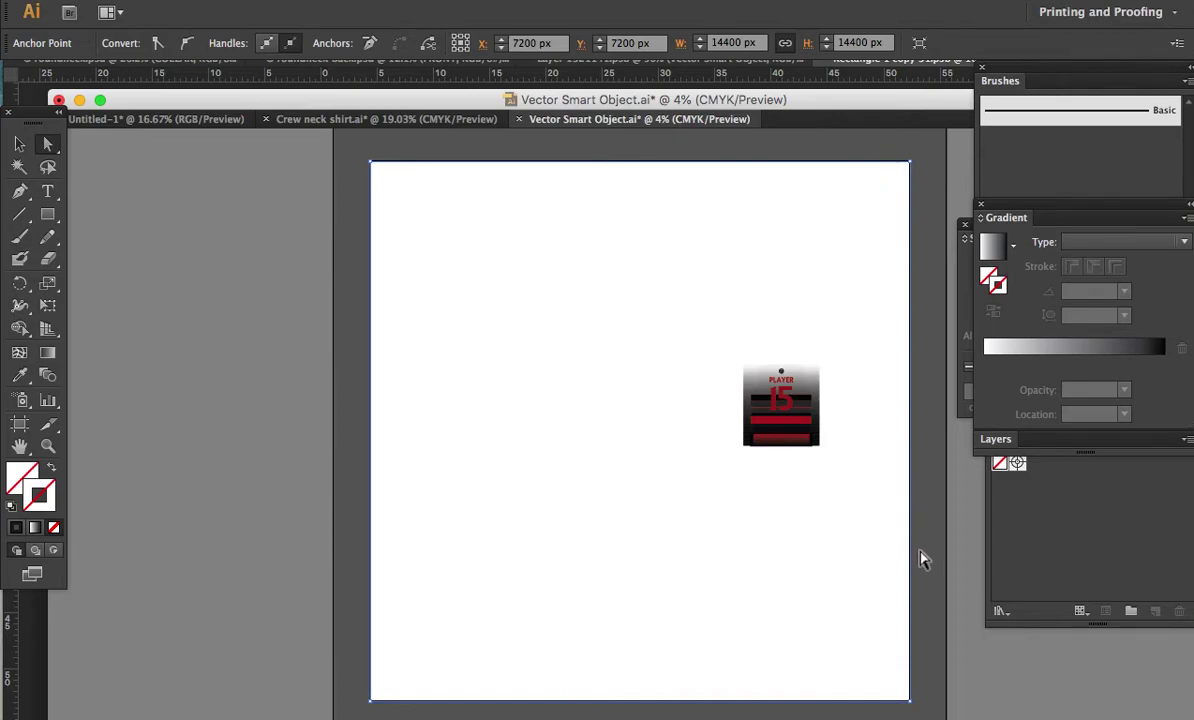
{"action": "left_click", "coordinate": [483, 404]}
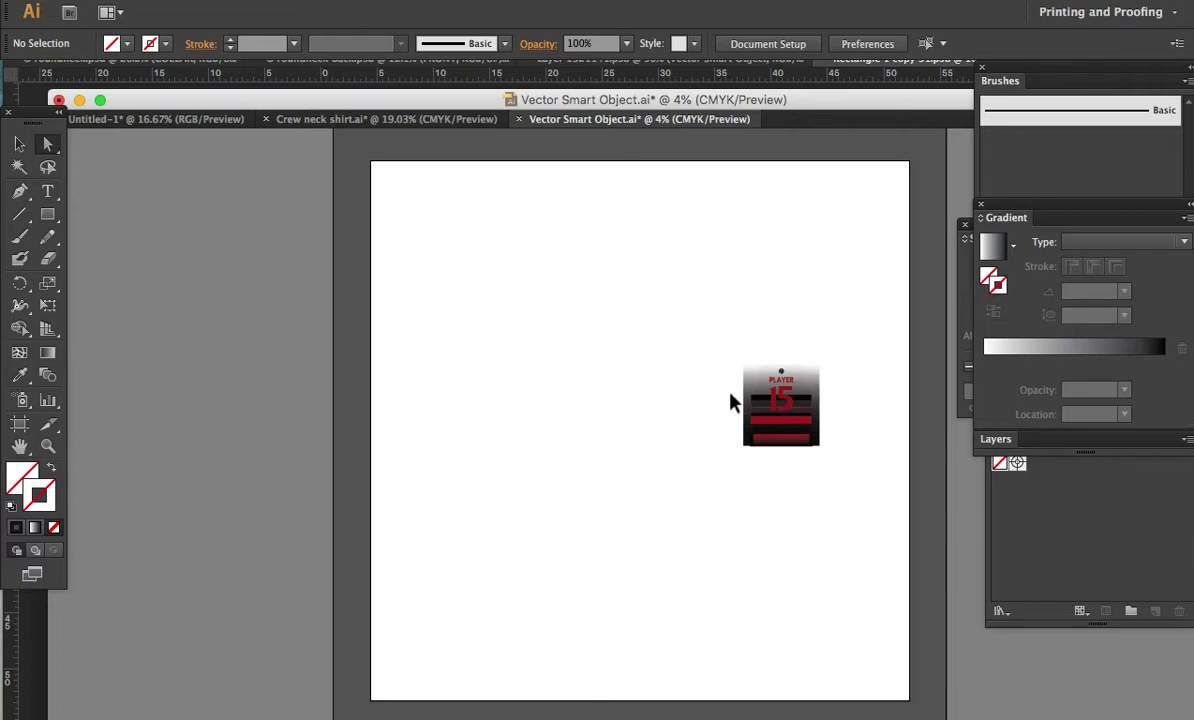
Zoom in on the jersey design, save Vector Smart Object.ai, and return to Photoshop
{"action": "key", "text": "z"}
{"action": "left_click_drag", "start_coordinate": [706, 325], "coordinate": [879, 494]}
{"action": "key", "text": "a"}
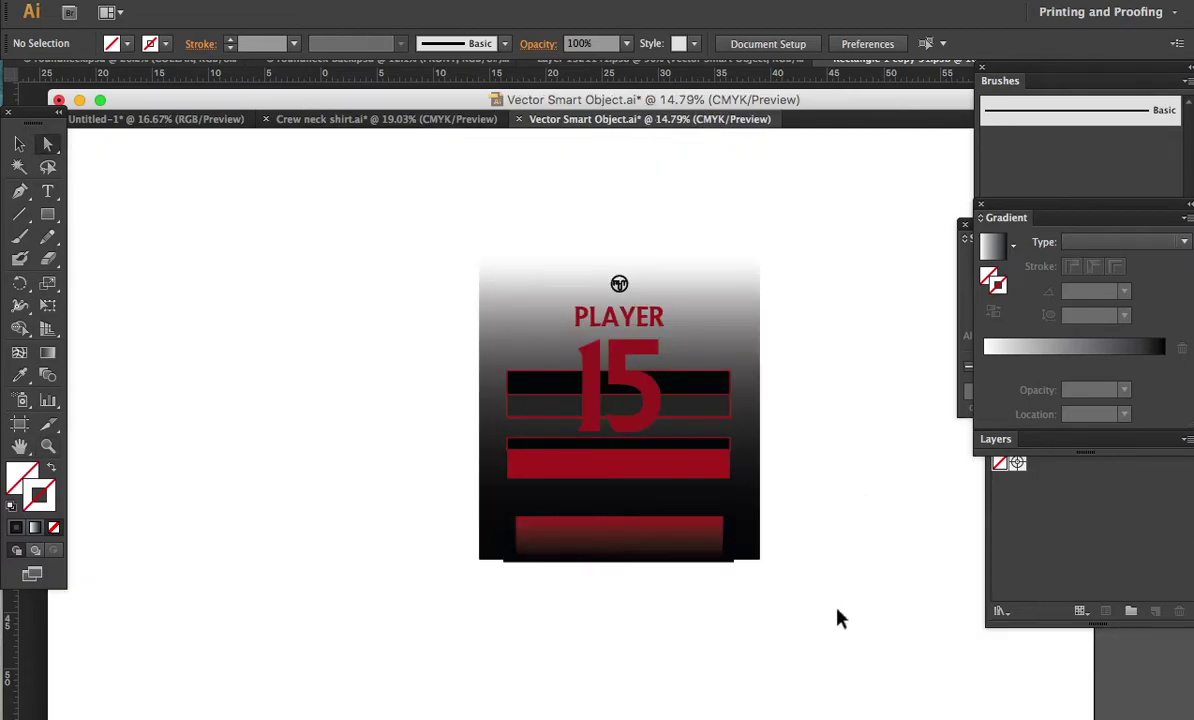
{"action": "key", "text": "ctrl+s"}
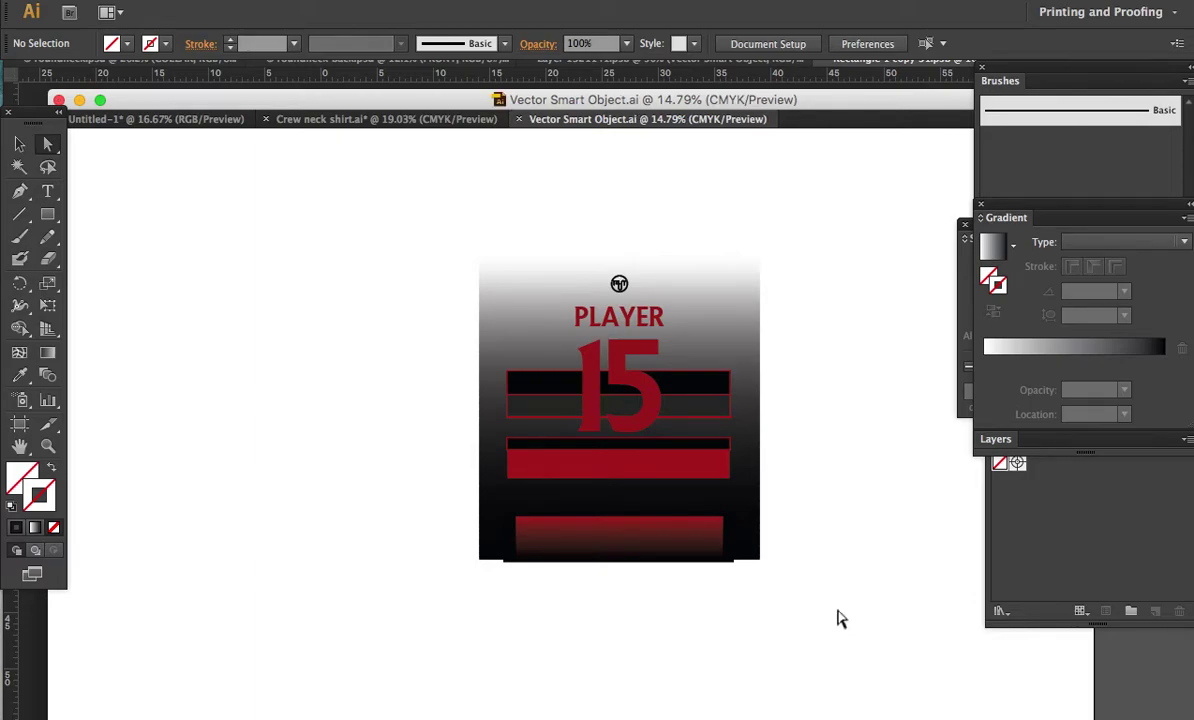
{"action": "key", "text": "super+Tab"}
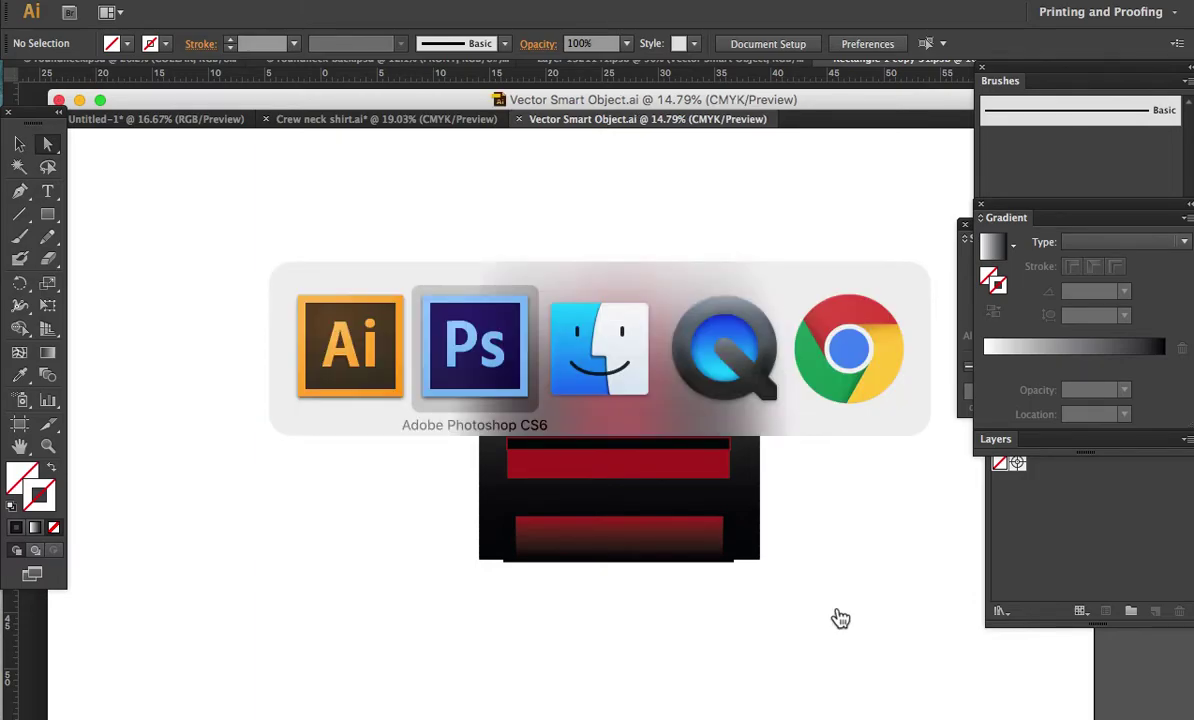
{"action": "key", "text": "v"}
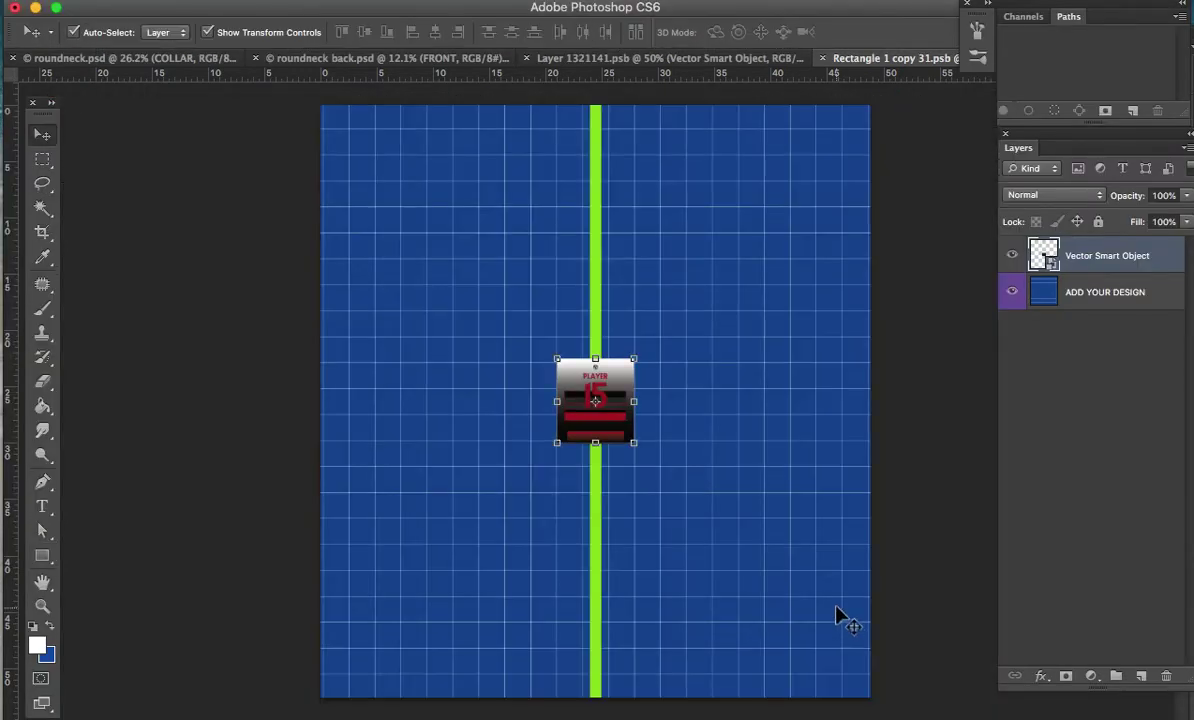
Scale the PLAYER 15 jersey artwork to about 171.5% so it covers the ADD YOUR DESIGN canvas
{"action": "left_click_drag", "start_coordinate": [643, 350], "coordinate": [891, 119]}
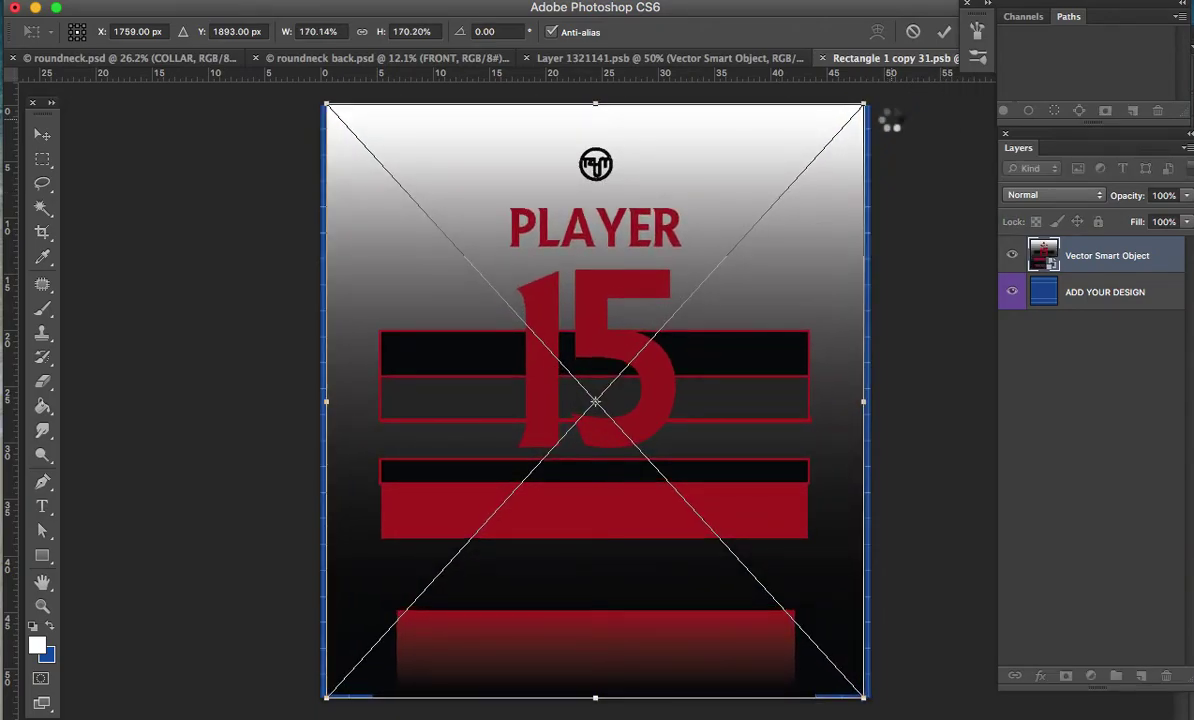
{"action": "key", "text": "Return"}
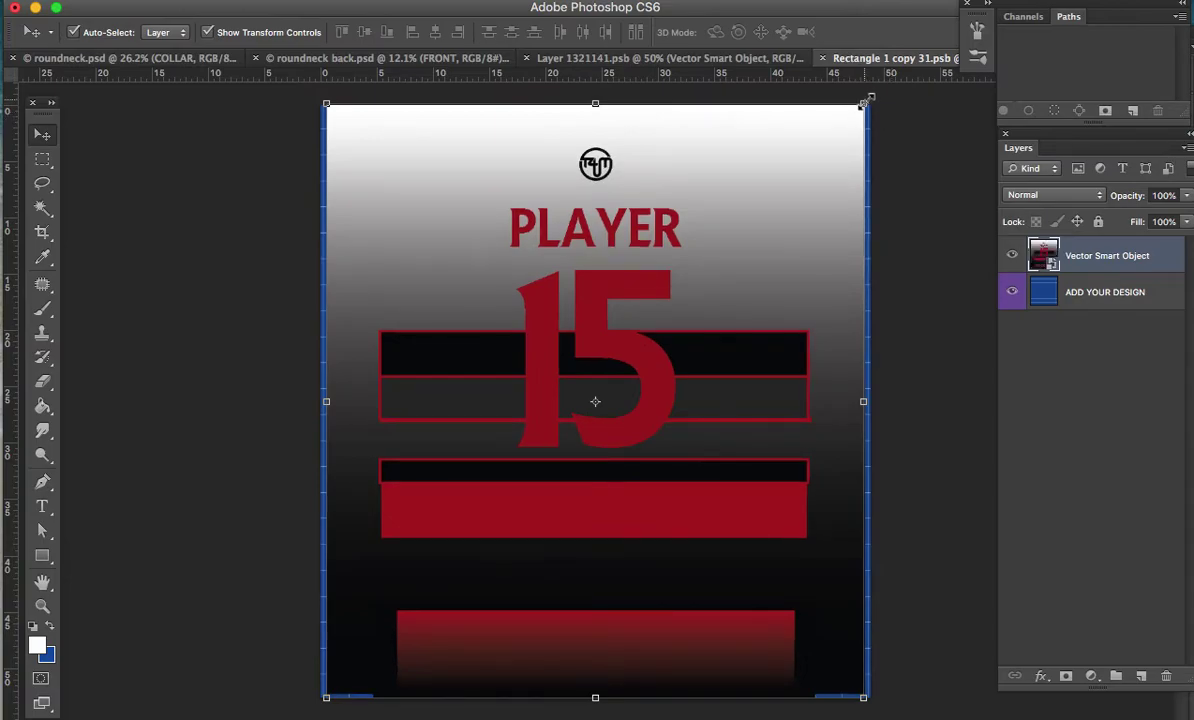
{"action": "key", "text": "ctrl+t"}
{"action": "left_click_drag", "start_coordinate": [863, 104], "coordinate": [785, 225]}
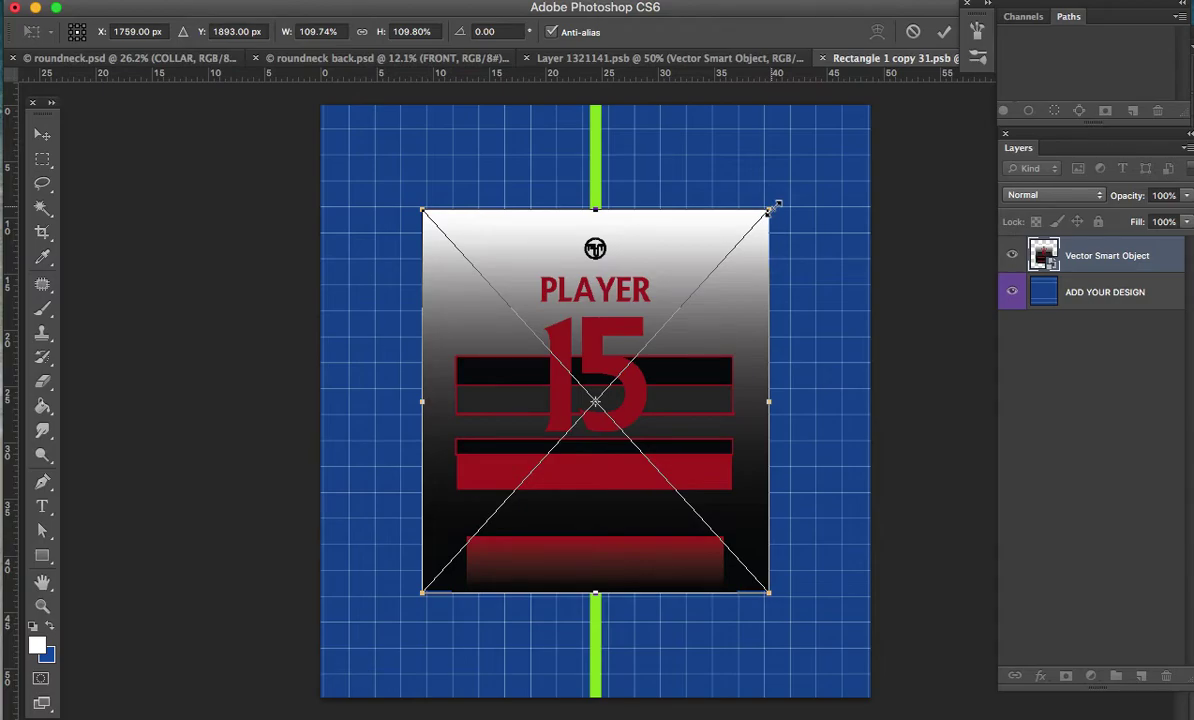
{"action": "left_click_drag", "start_coordinate": [777, 205], "coordinate": [768, 218]}
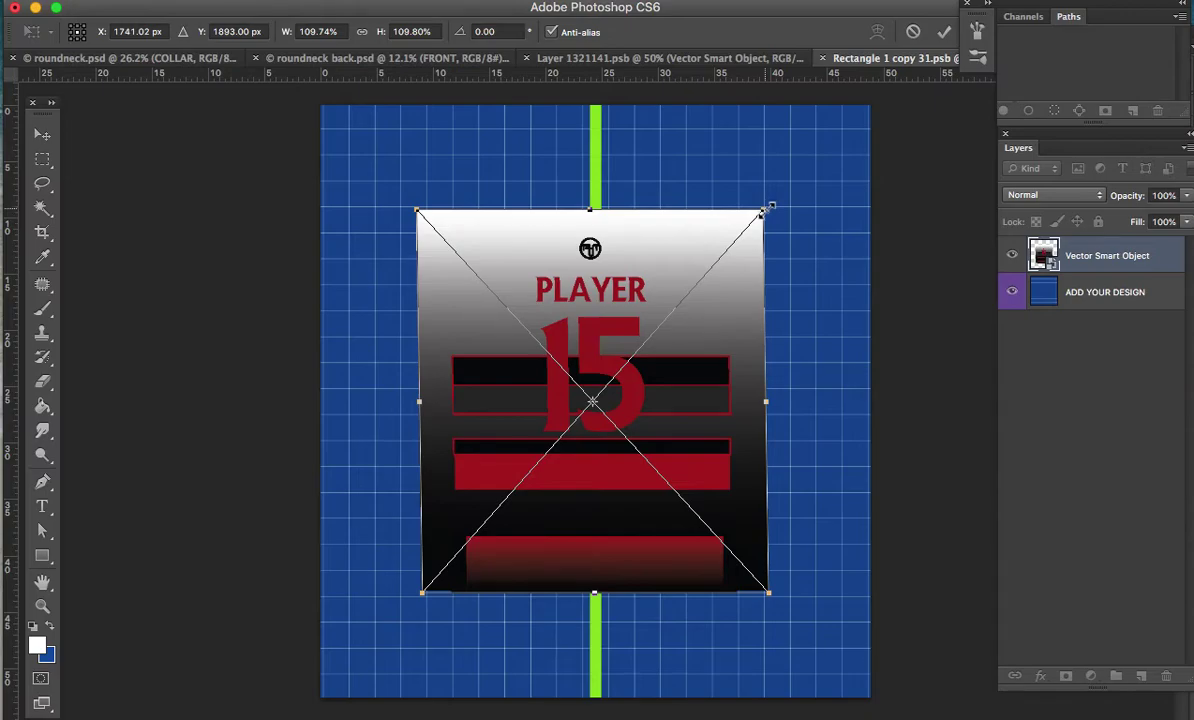
{"action": "left_click_drag", "start_coordinate": [770, 206], "coordinate": [855, 112]}
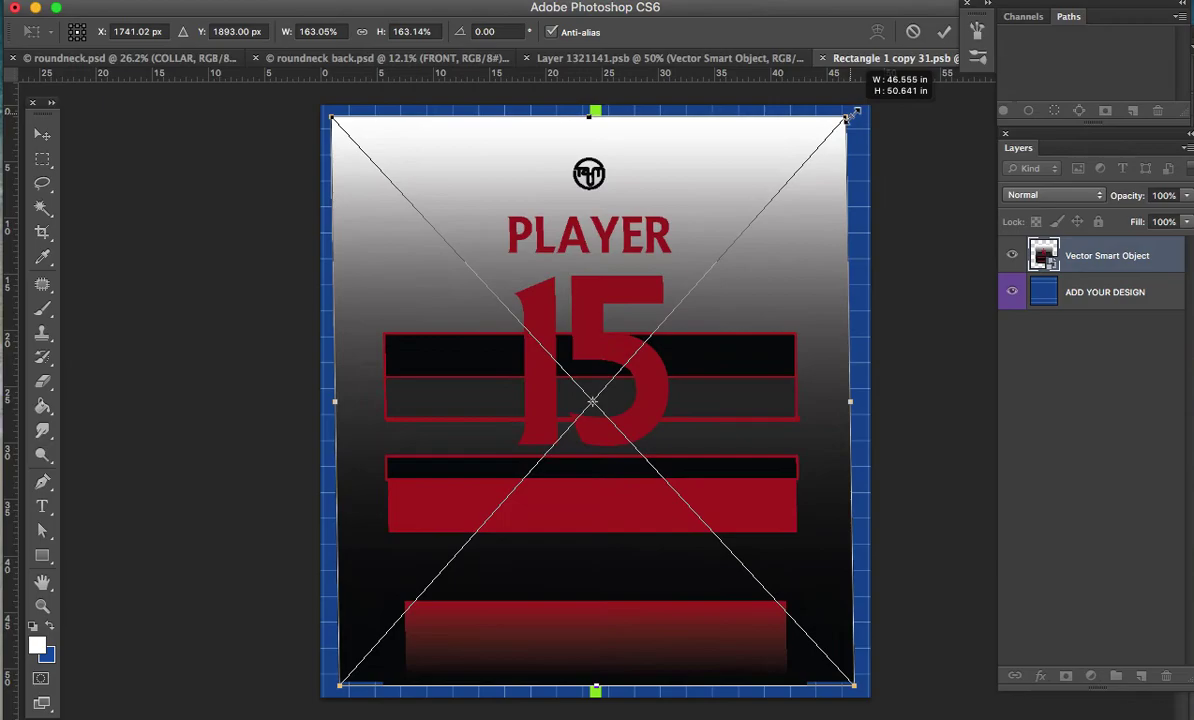
{"action": "mouse_move", "coordinate": [855, 112]}
{"action": "left_mouse_down"}
{"action": "mouse_move", "coordinate": [821, 123]}
{"action": "mouse_move", "coordinate": [785, 180]}
{"action": "mouse_move", "coordinate": [815, 110]}
{"action": "mouse_move", "coordinate": [870, 101]}
{"action": "left_mouse_up"}
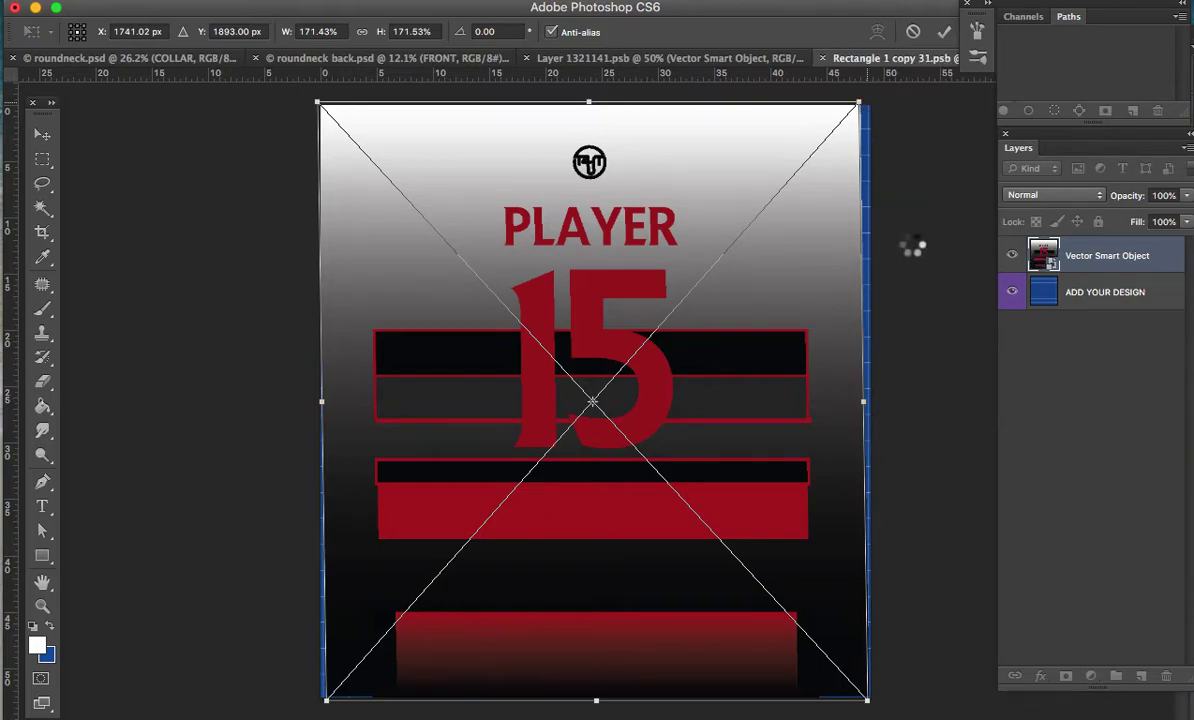
{"action": "key", "text": "Return"}
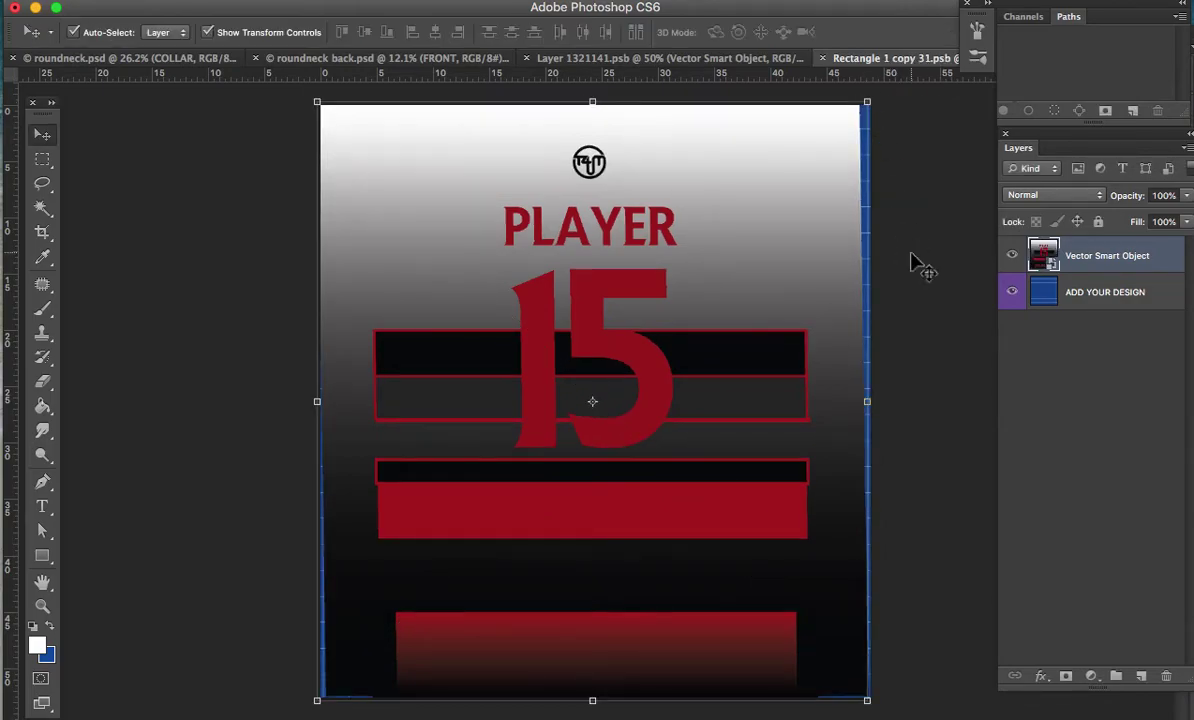
Switch through the documents to view roundneck back.psd with its PLAYER 15 design, then float it
{"action": "left_click", "coordinate": [582, 62]}
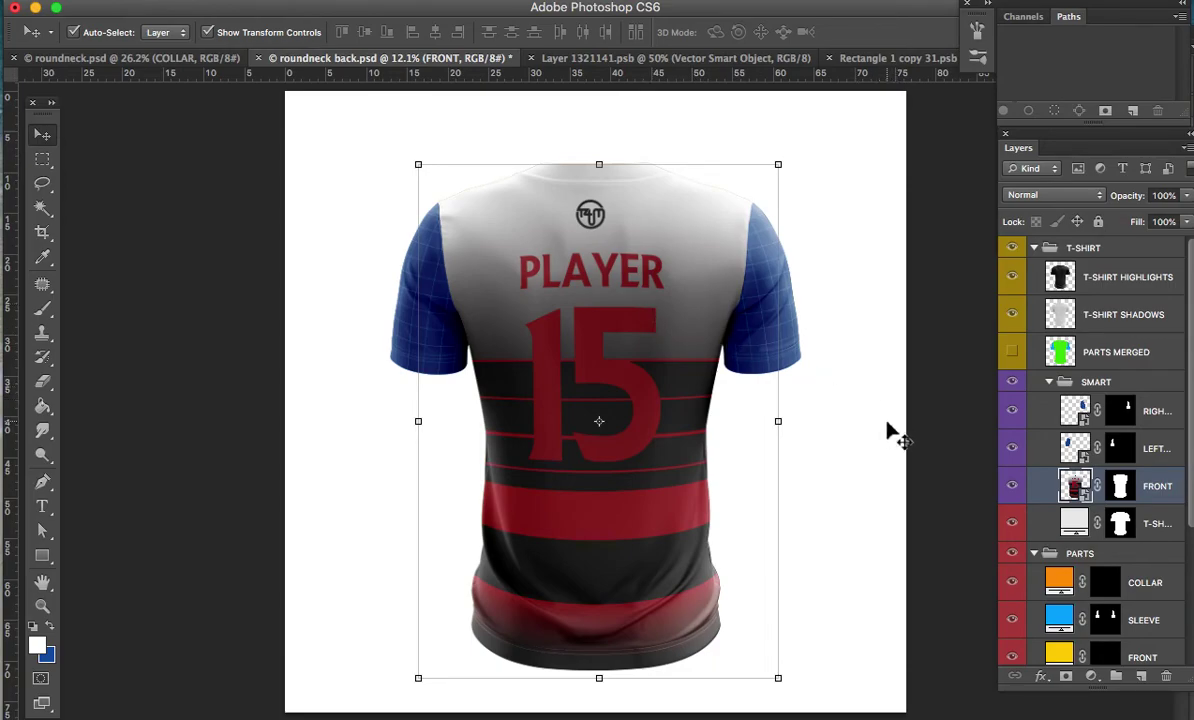
{"action": "left_click", "coordinate": [213, 60]}
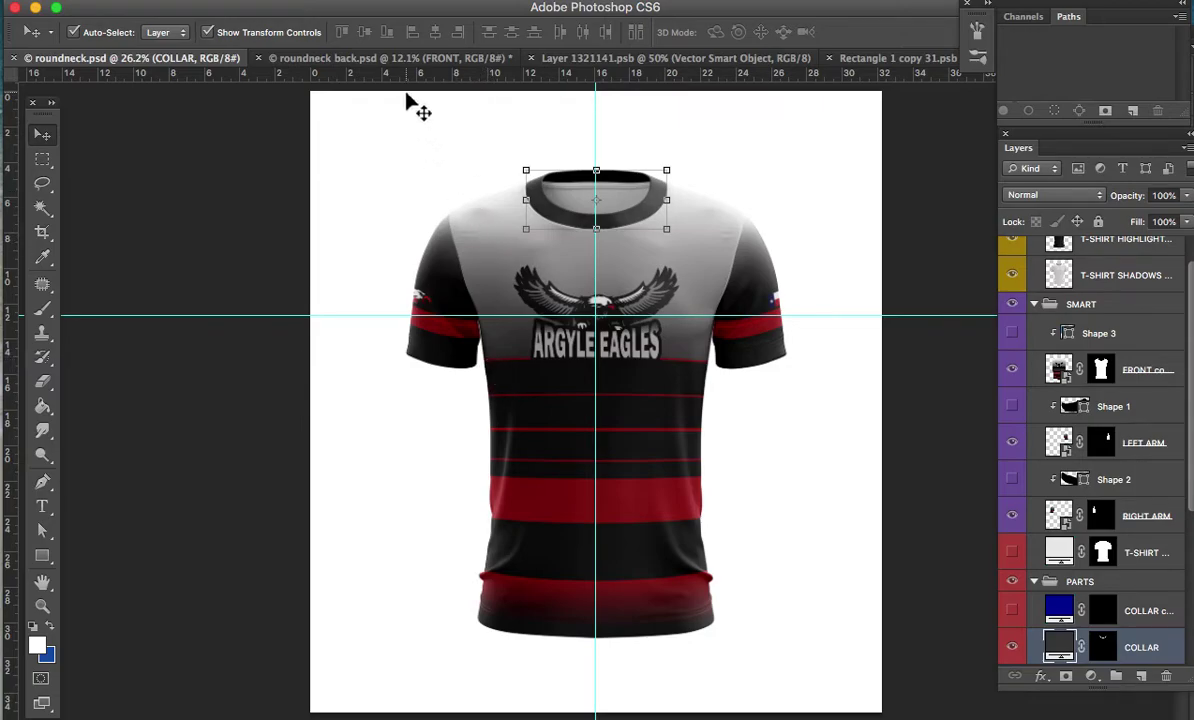
{"action": "left_click", "coordinate": [404, 60]}
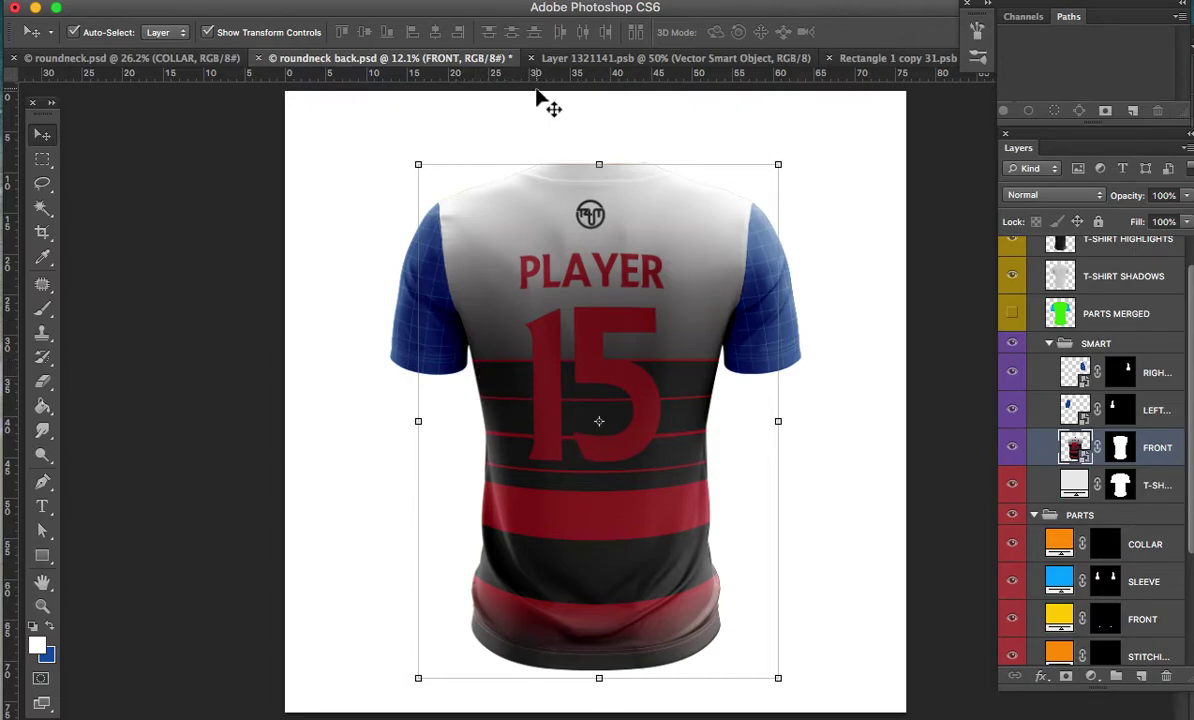
{"action": "left_click_drag", "start_coordinate": [405, 60], "coordinate": [563, 108]}
Float roundneck.psd in its own window and bring roundneck back.psd forward from the Window list
{"action": "left_click", "coordinate": [205, 60]}
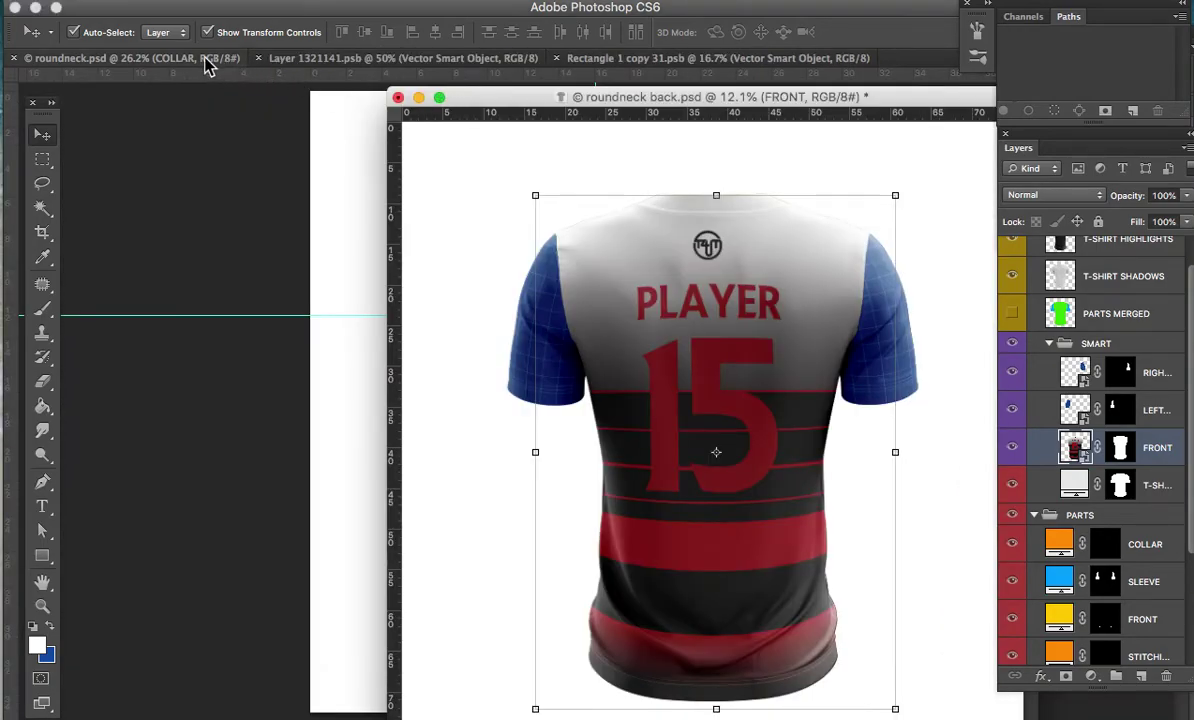
{"action": "left_click_drag", "start_coordinate": [197, 62], "coordinate": [222, 87]}
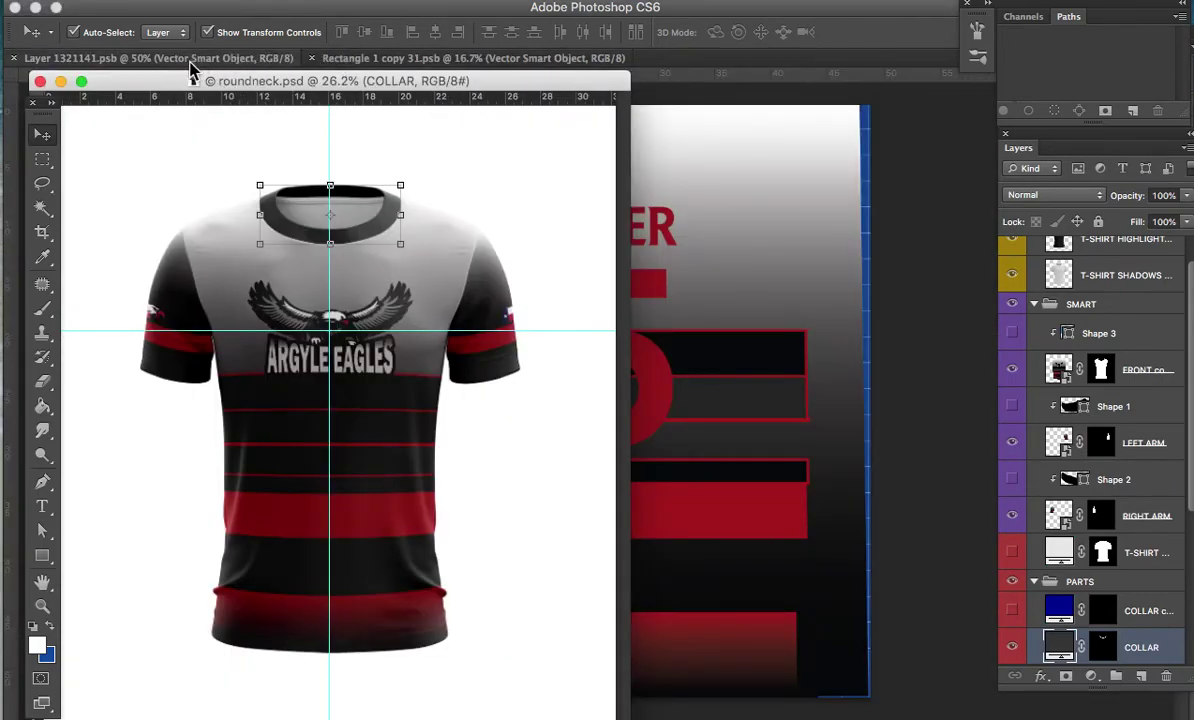
{"action": "left_click", "coordinate": [530, 3]}
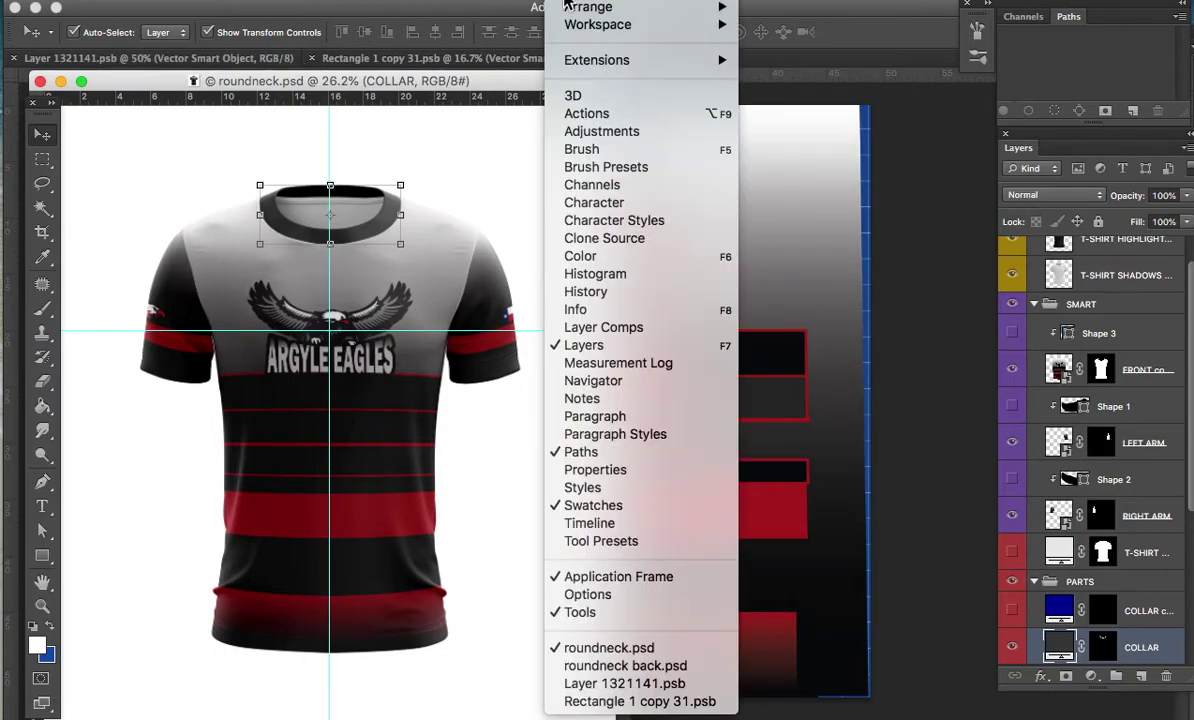
{"action": "left_click", "coordinate": [625, 665]}
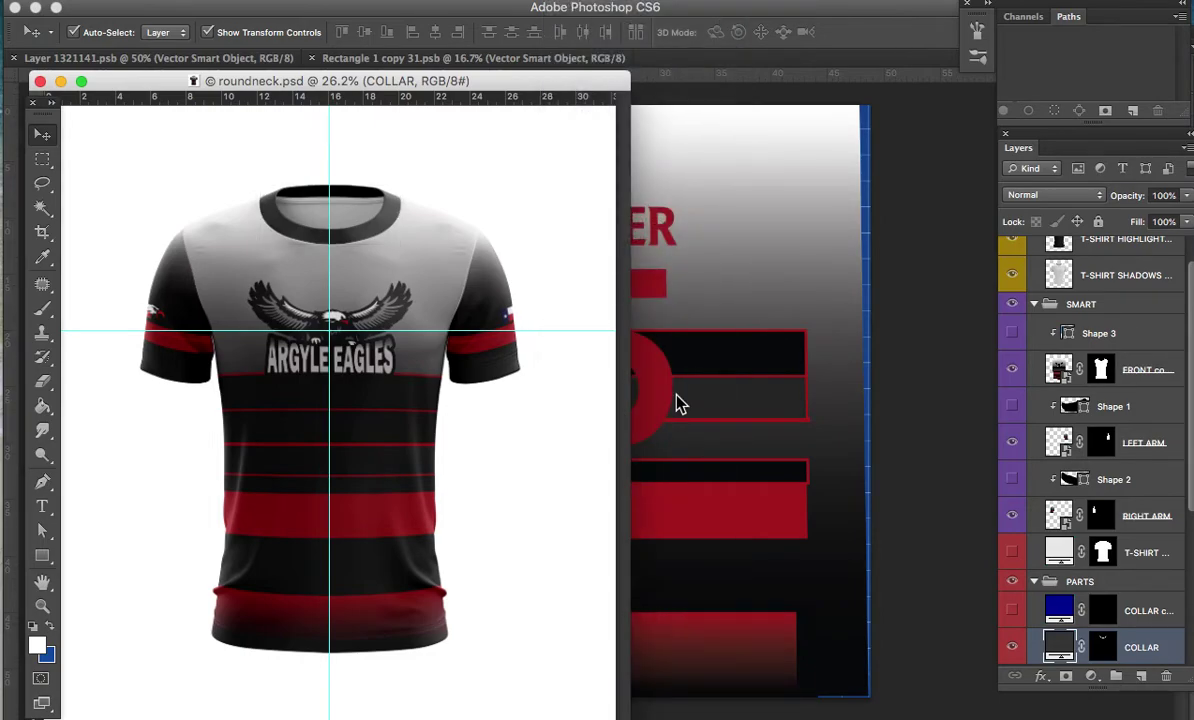
Move the back shirt window right and add a horizontal guide at its sleeve hems
{"action": "left_click", "coordinate": [677, 403]}
{"action": "left_click_drag", "start_coordinate": [621, 99], "coordinate": [666, 83]}
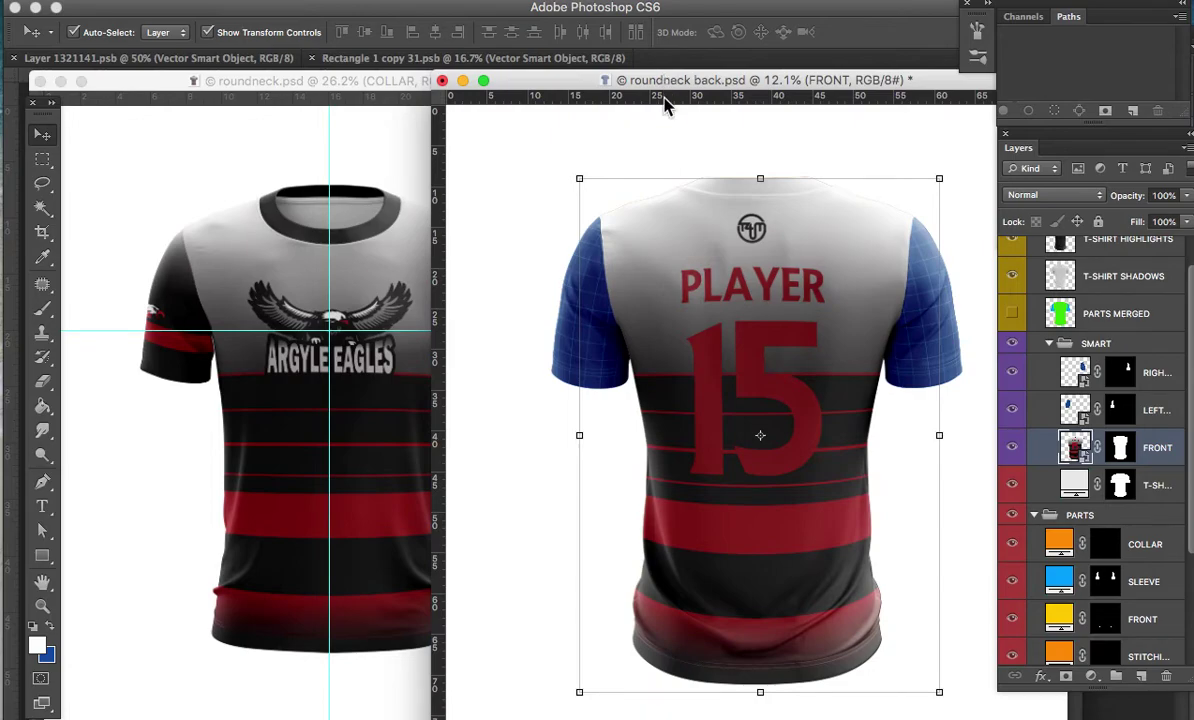
{"action": "left_click_drag", "start_coordinate": [538, 97], "coordinate": [548, 356]}
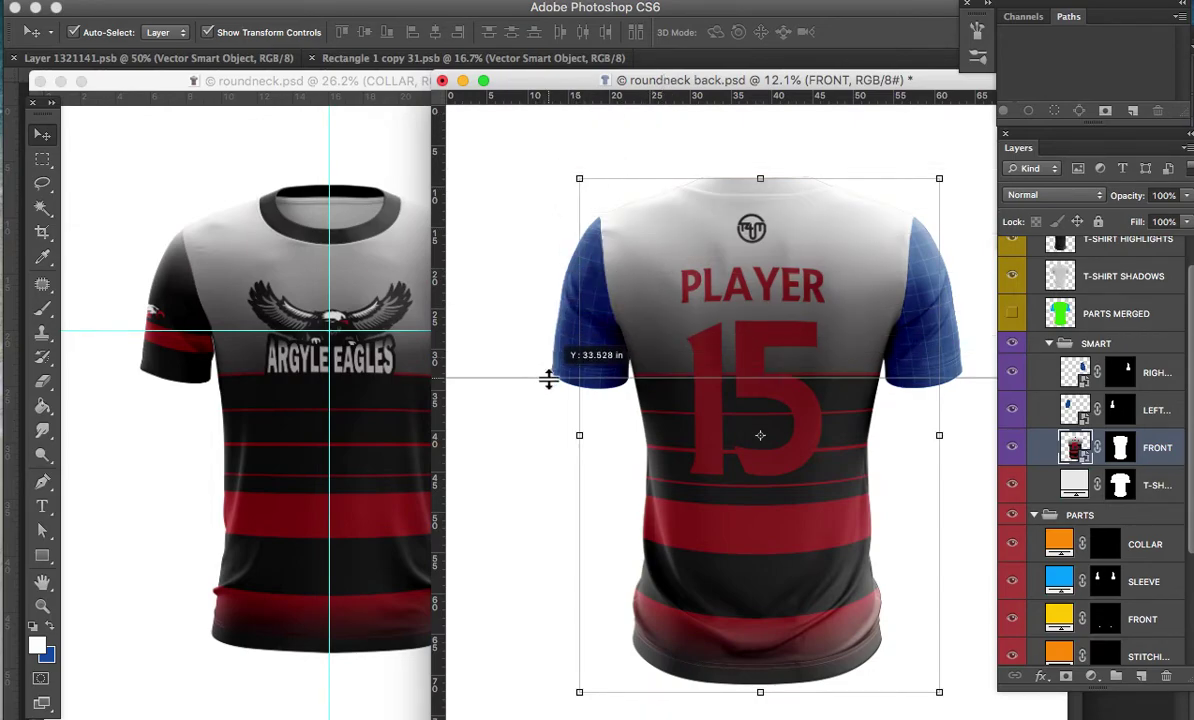
{"action": "left_click_drag", "start_coordinate": [548, 356], "coordinate": [552, 372]}
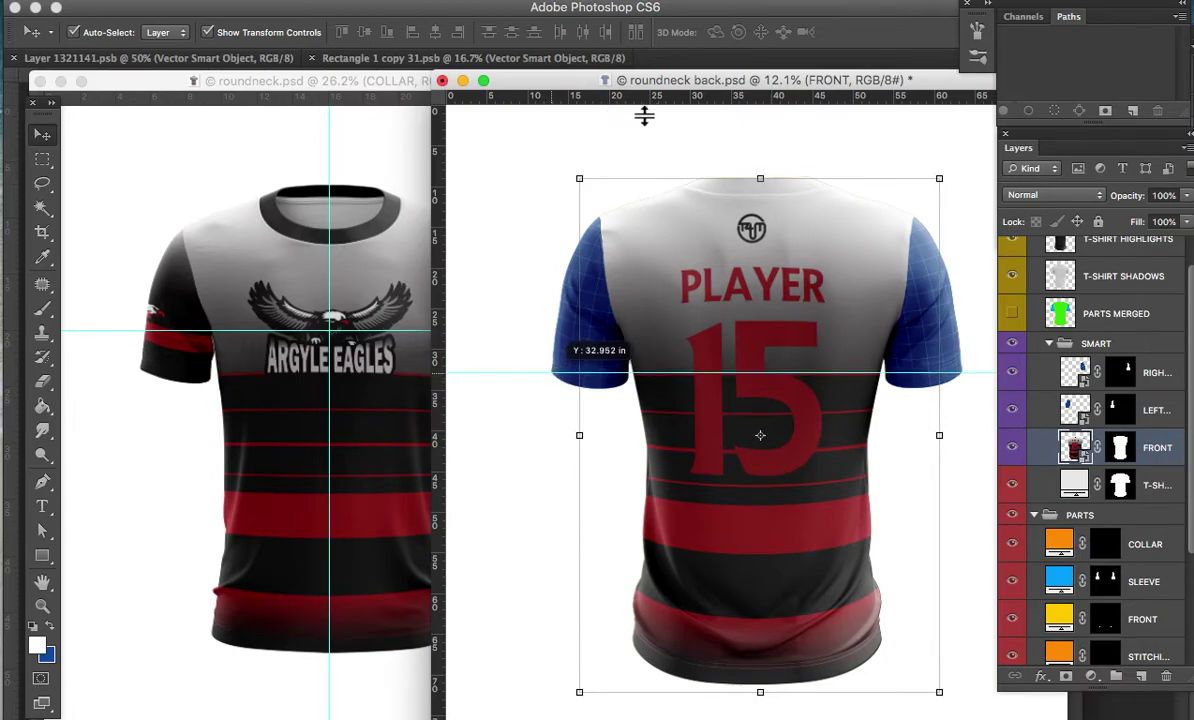
Move the front shirt's guide to about 15.09 in to match the back sleeve hems
{"action": "left_click", "coordinate": [85, 340]}
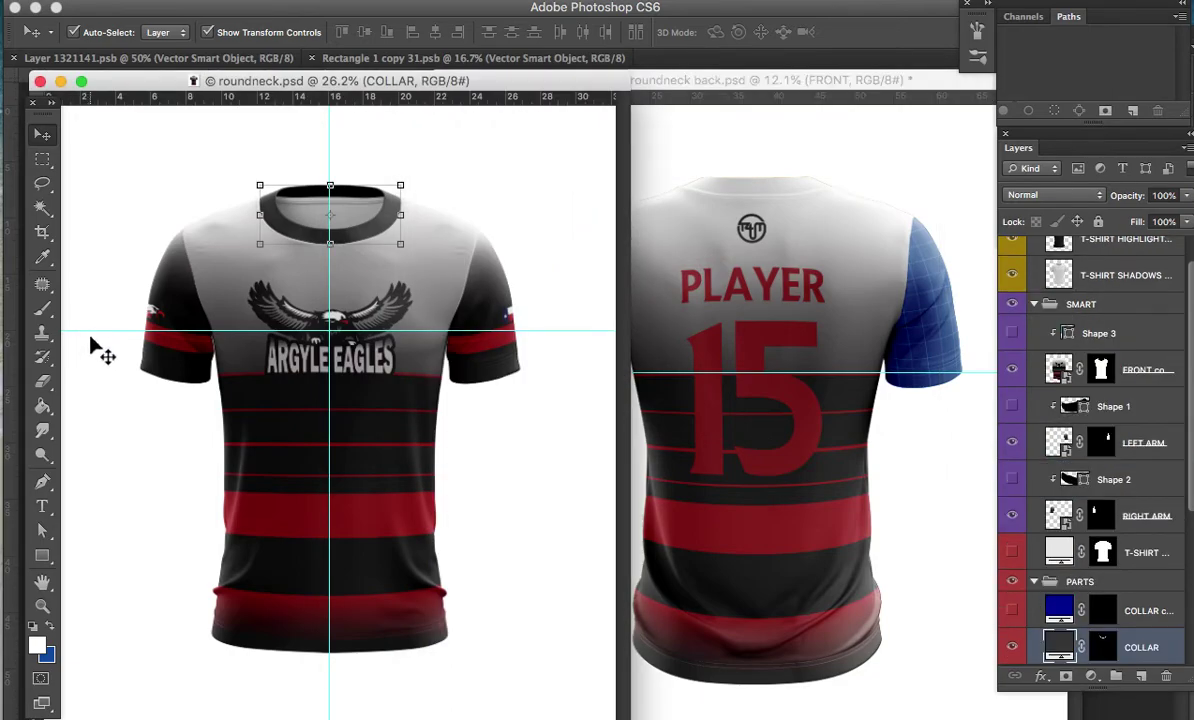
{"action": "left_click_drag", "start_coordinate": [94, 335], "coordinate": [91, 374]}
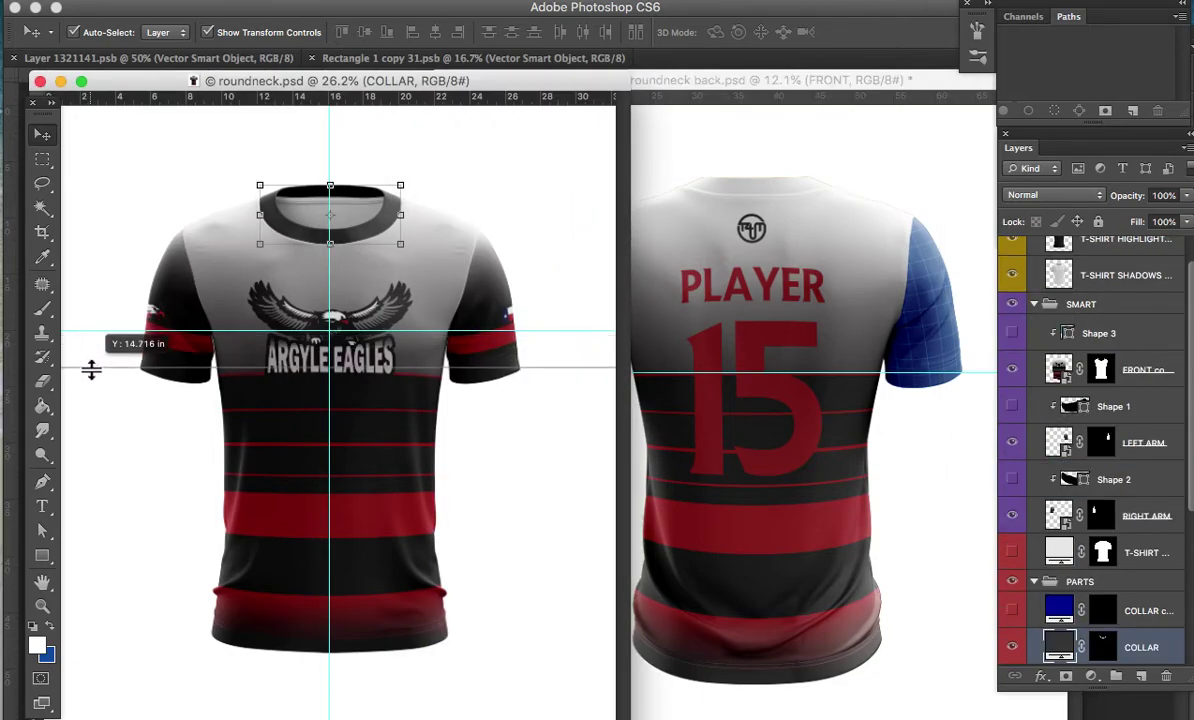
{"action": "left_click_drag", "start_coordinate": [91, 374], "coordinate": [91, 374]}
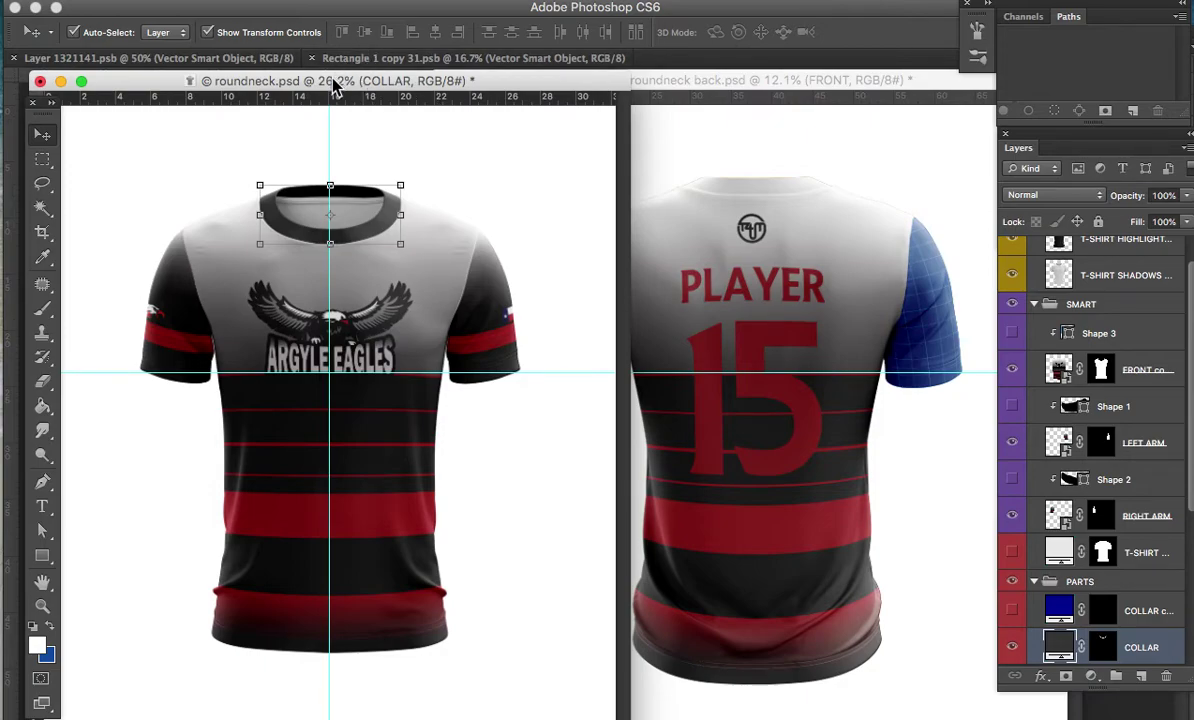
{"action": "left_click_drag", "start_coordinate": [333, 80], "coordinate": [333, 76]}
Float the front and back shirt documents as separate windows fitted to their contents
{"action": "left_click", "coordinate": [766, 88]}
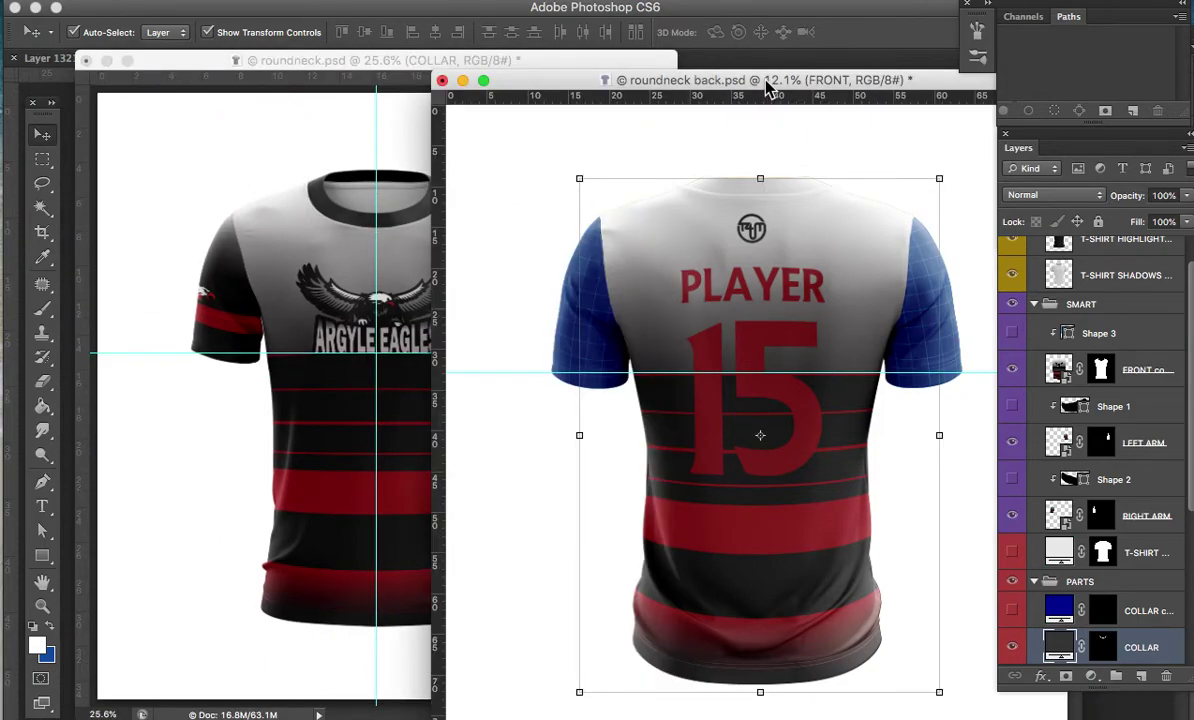
{"action": "double_click", "coordinate": [766, 88]}
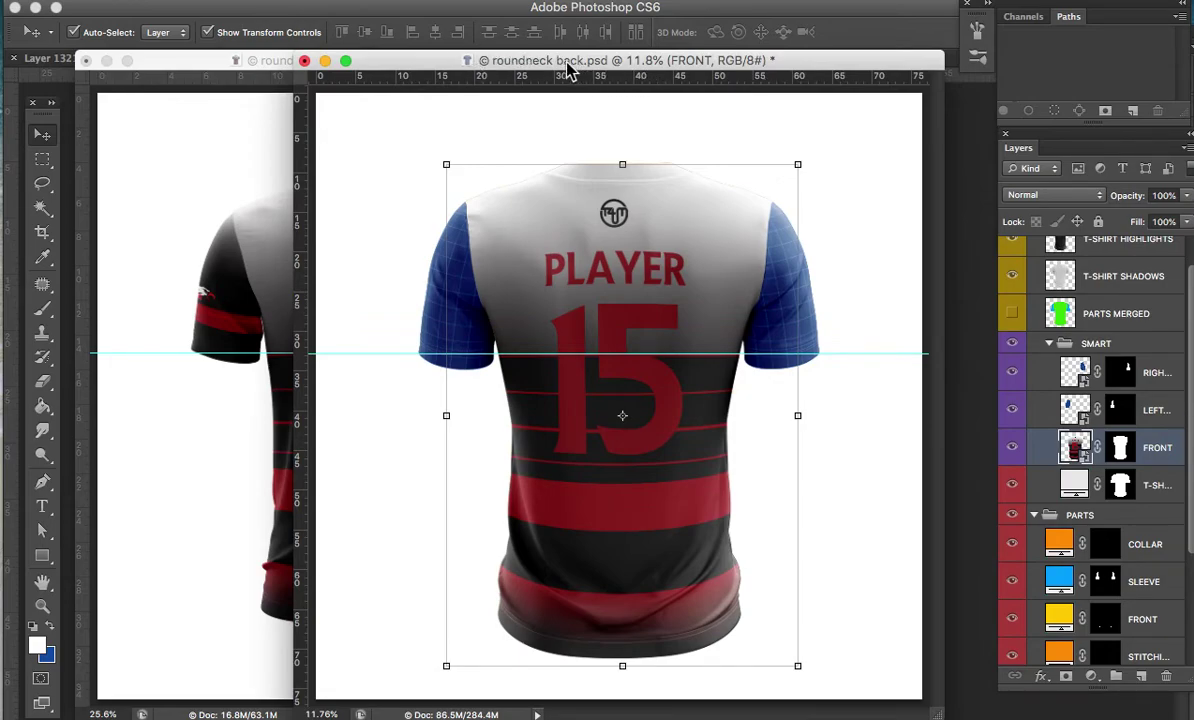
{"action": "left_click_drag", "start_coordinate": [548, 60], "coordinate": [735, 68]}
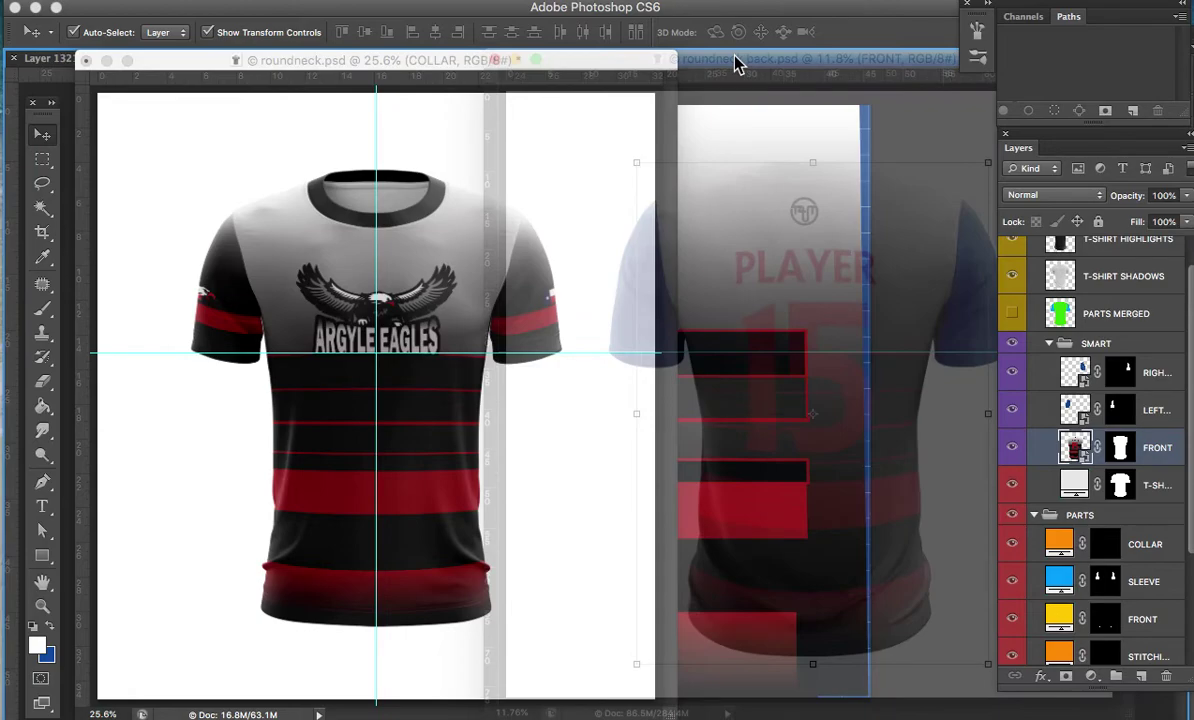
{"action": "left_click_drag", "start_coordinate": [735, 68], "coordinate": [733, 58]}
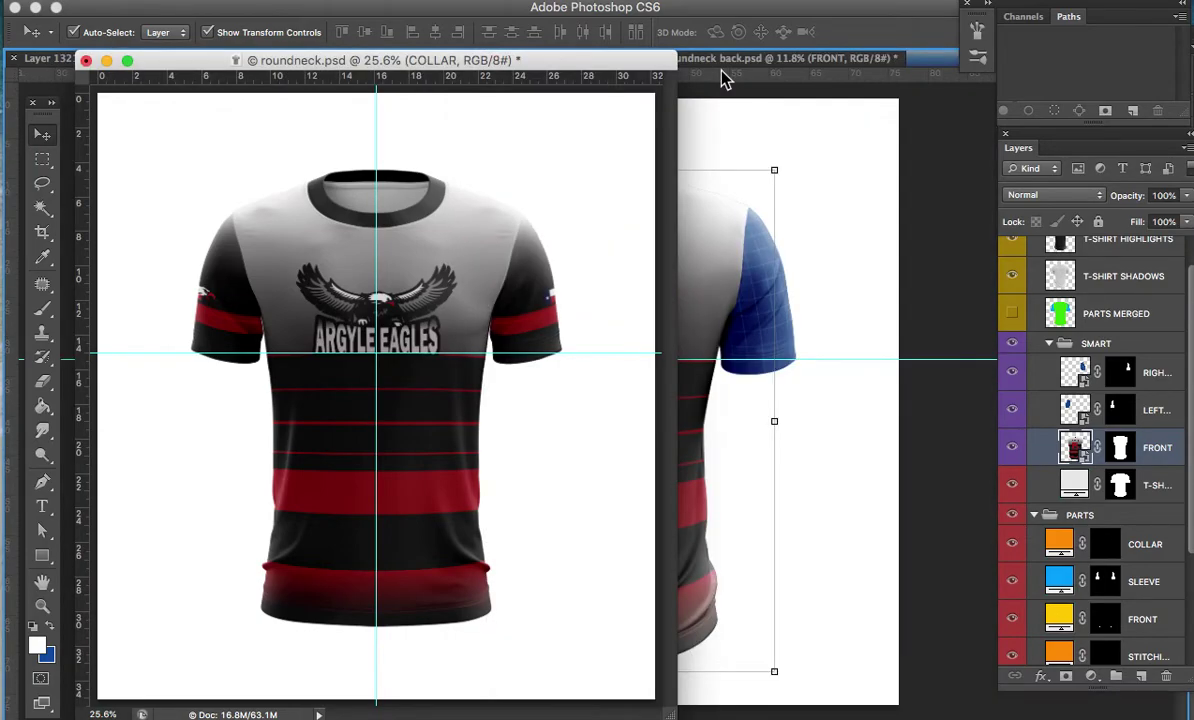
{"action": "left_click", "coordinate": [724, 74]}
{"action": "left_click_drag", "start_coordinate": [743, 68], "coordinate": [603, 66]}
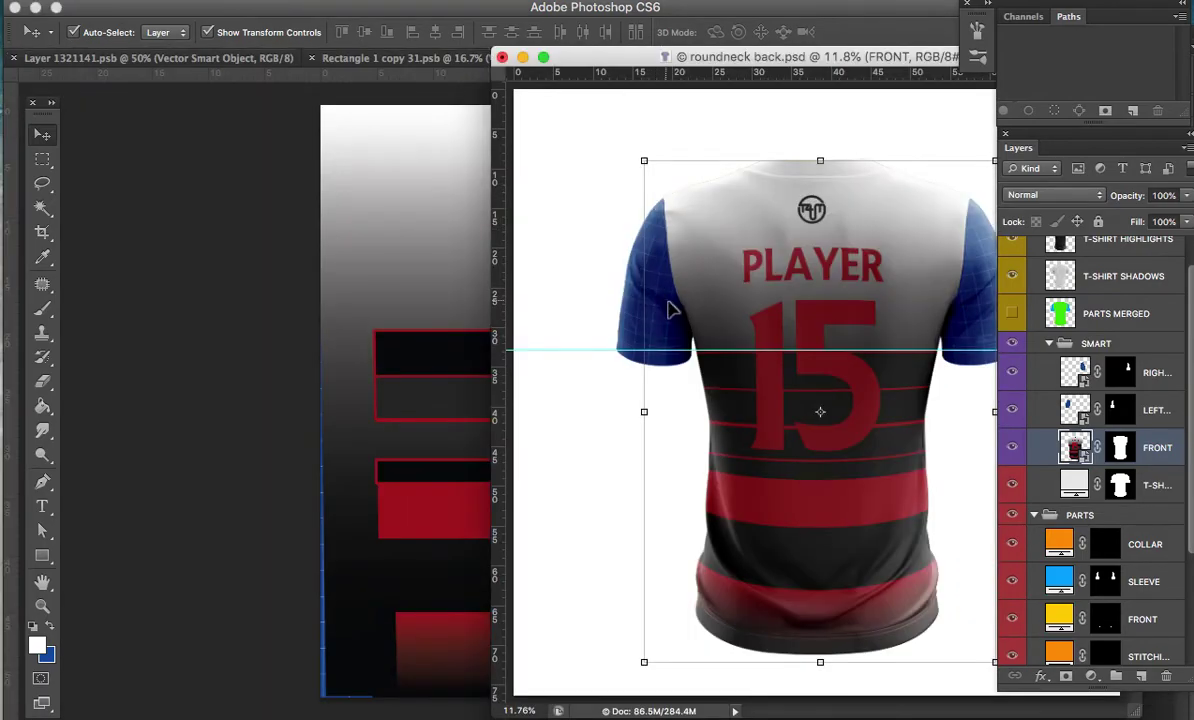
{"action": "double_click", "coordinate": [718, 60]}
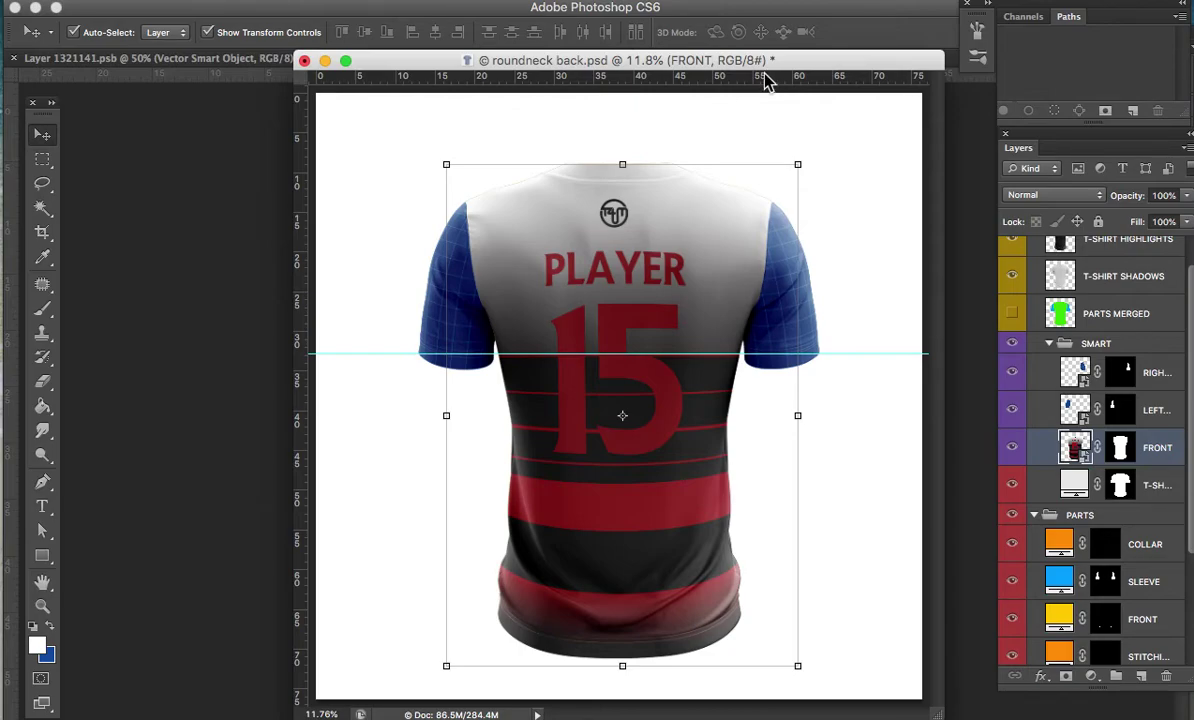
Switch between the documents and place the back shirt window beside the front shirt
{"action": "left_click", "coordinate": [550, 4]}
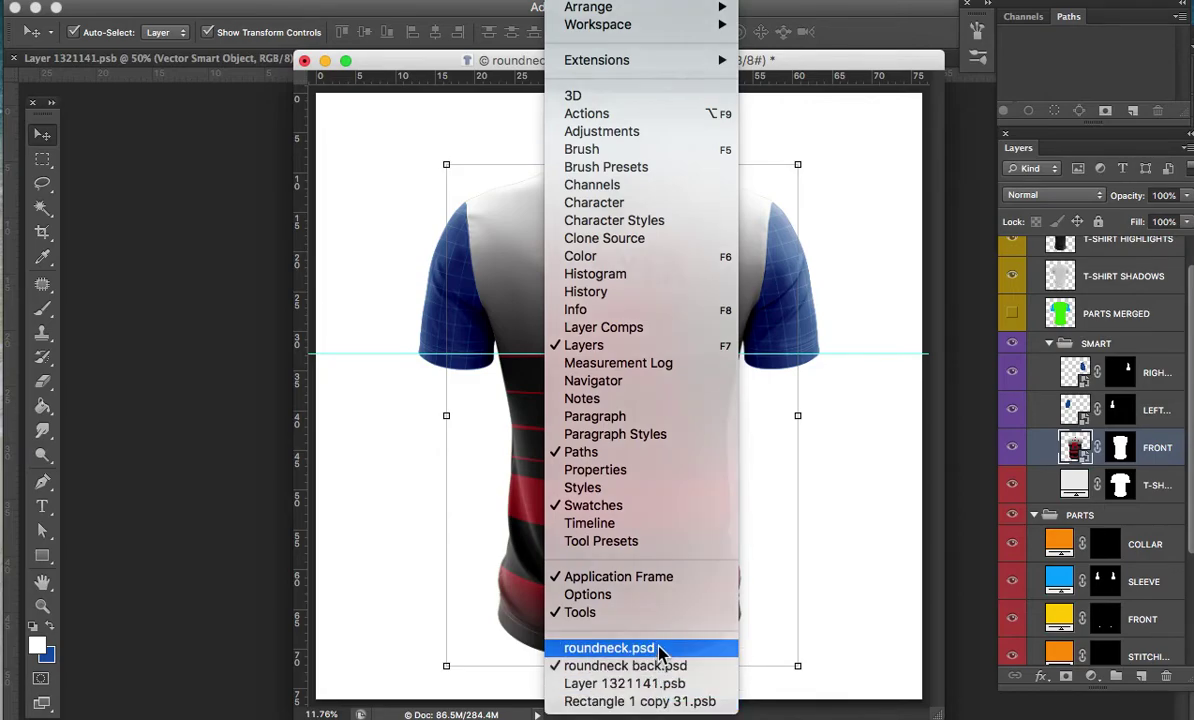
{"action": "left_click", "coordinate": [625, 665]}
{"action": "key", "text": "ctrl+Tab"}
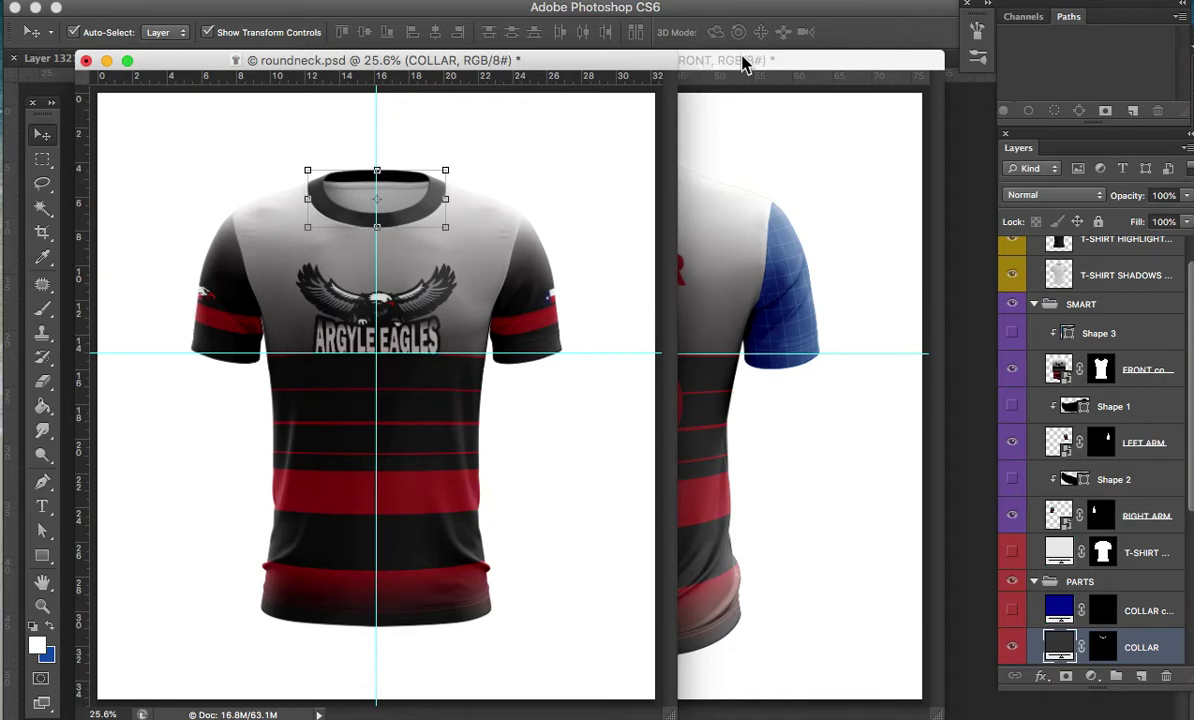
{"action": "left_click_drag", "start_coordinate": [737, 64], "coordinate": [848, 66]}
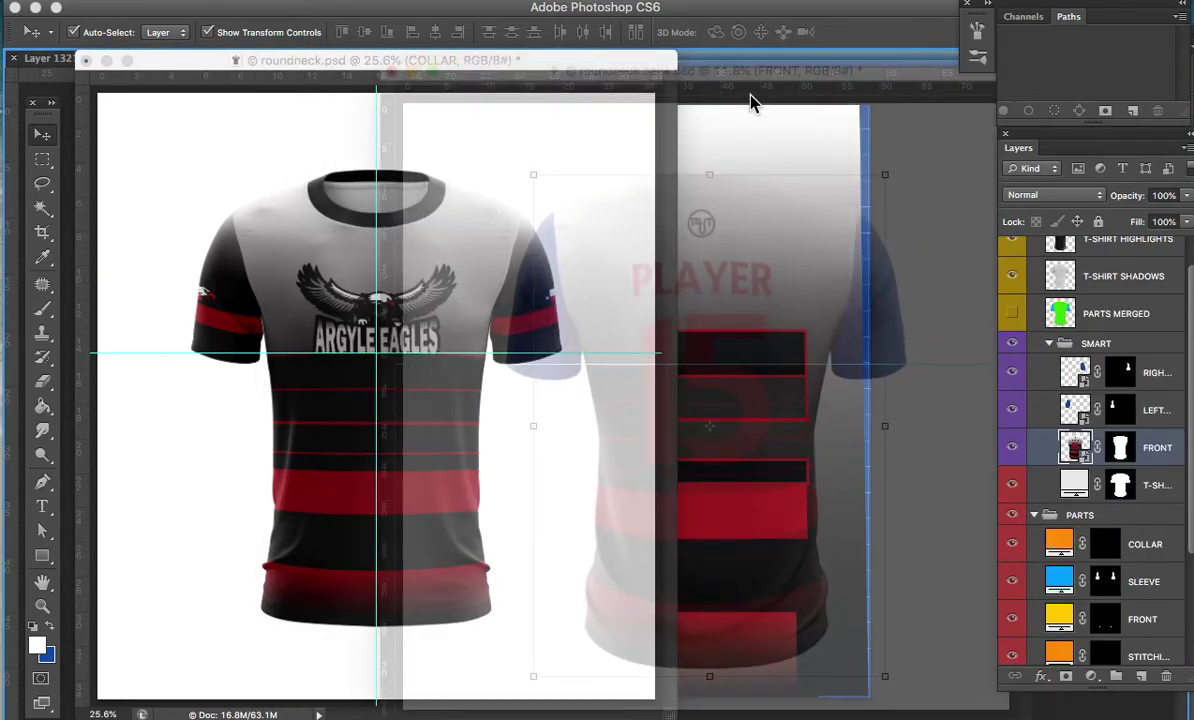
Resize and pan the back shirt window so both whole shirts show side by side
{"action": "left_click_drag", "start_coordinate": [848, 66], "coordinate": [658, 62]}
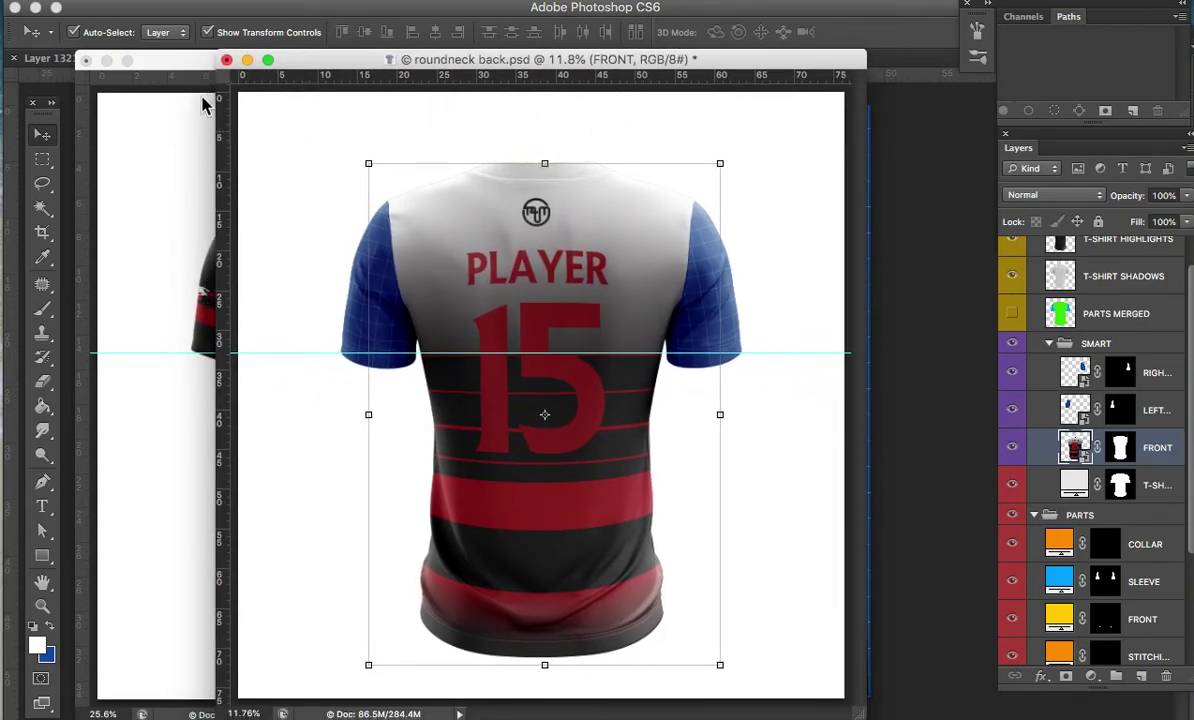
{"action": "left_click_drag", "start_coordinate": [222, 144], "coordinate": [451, 170]}
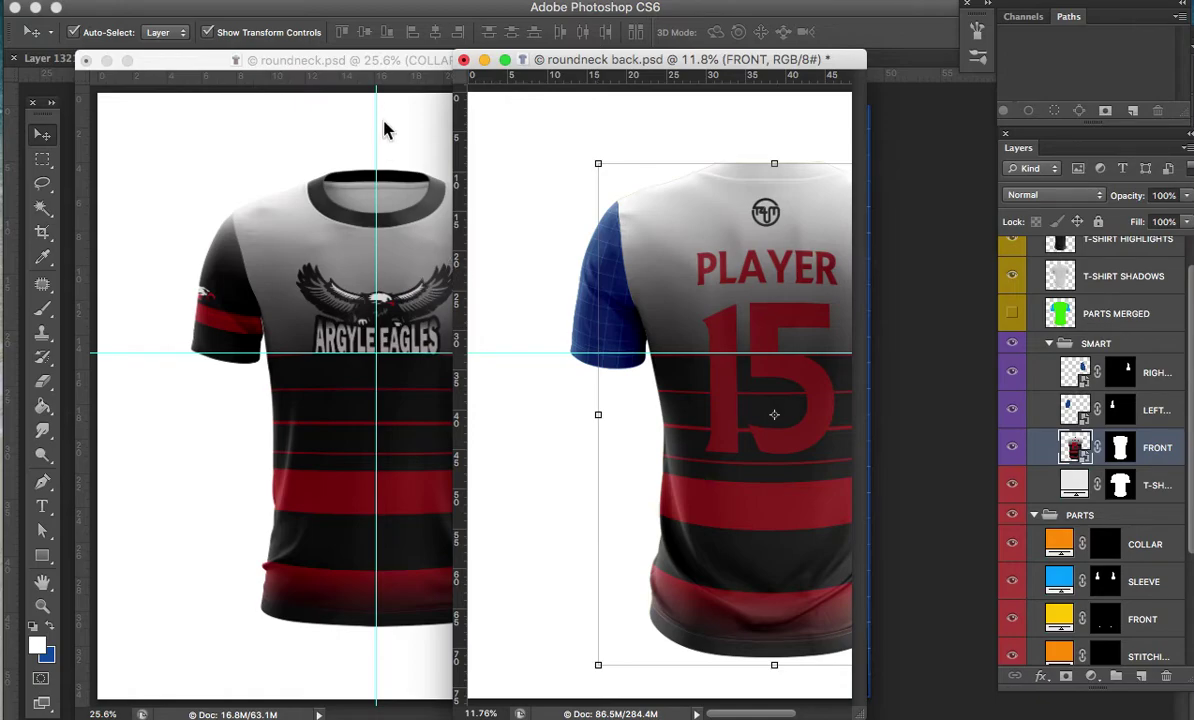
{"action": "left_click", "coordinate": [430, 63]}
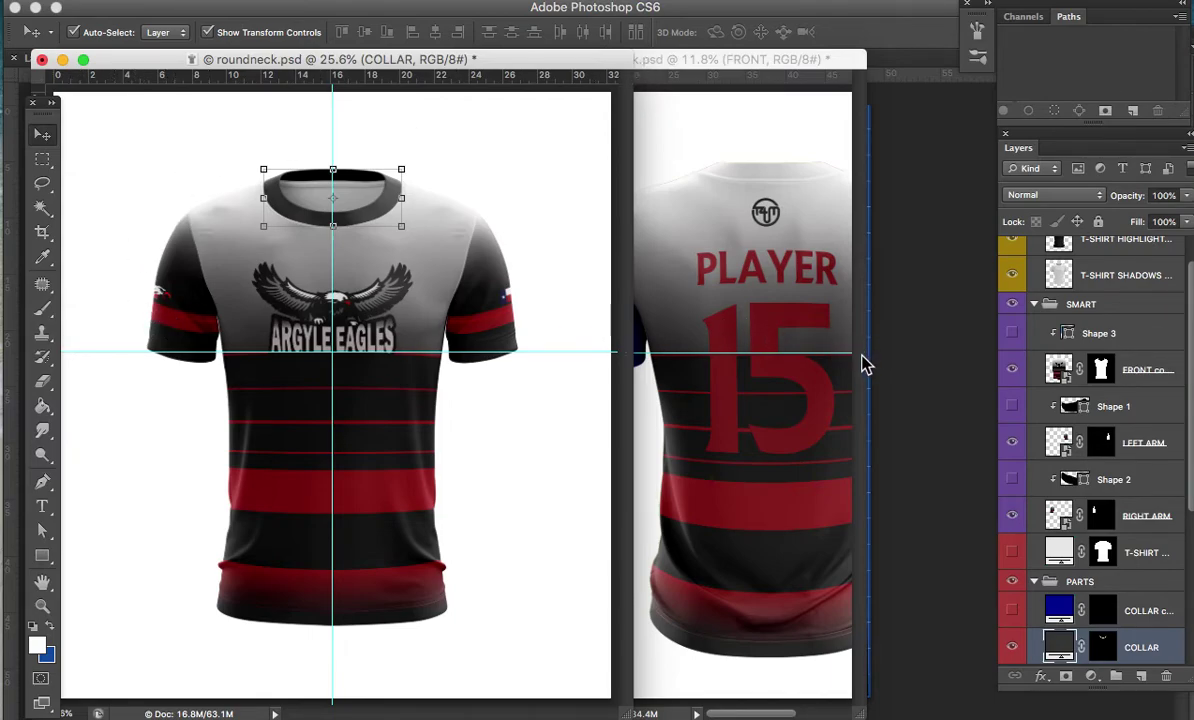
{"action": "left_click", "coordinate": [812, 62]}
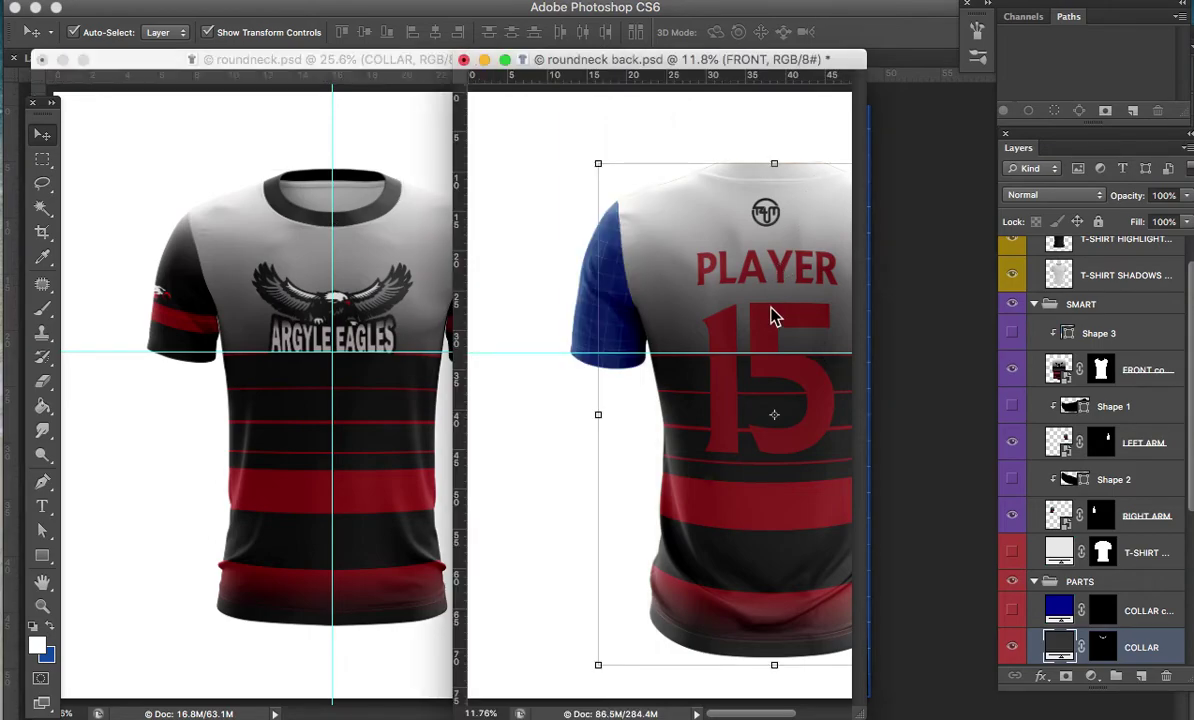
{"action": "left_click_drag", "start_coordinate": [680, 320], "coordinate": [618, 320]}
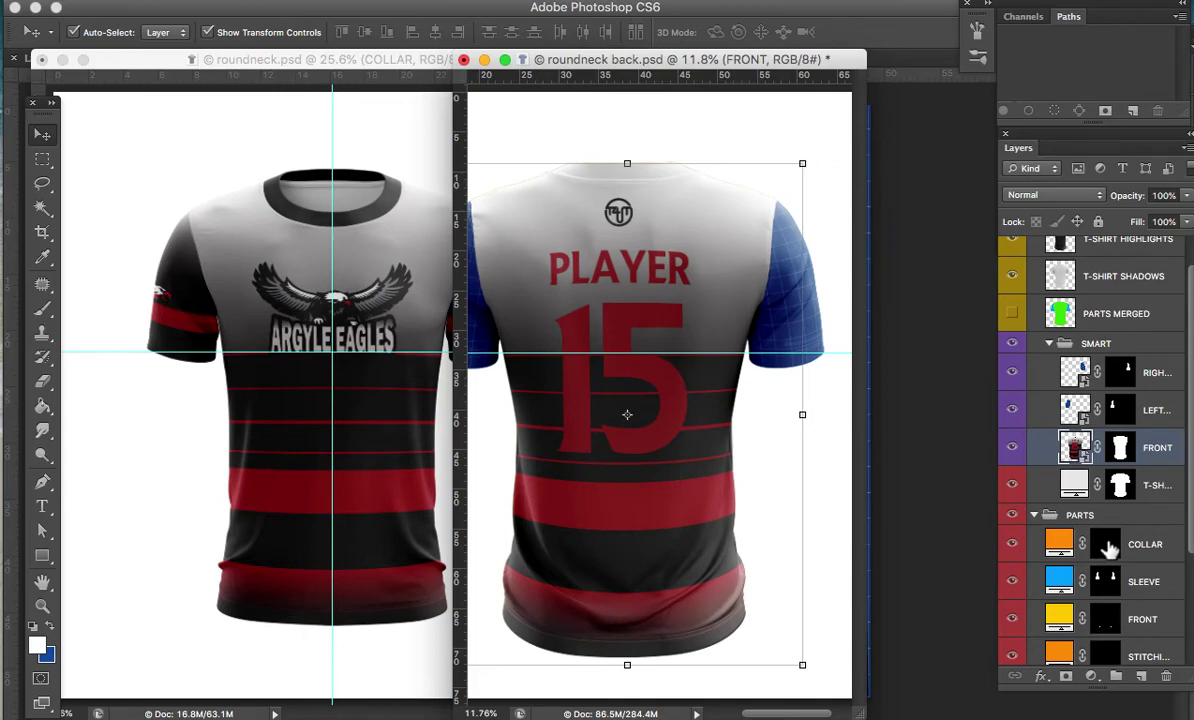
In the front shirt, toggle the RIGHT ARM layer's visibility and select it as the eagle sleeve
{"action": "left_click", "coordinate": [333, 62]}
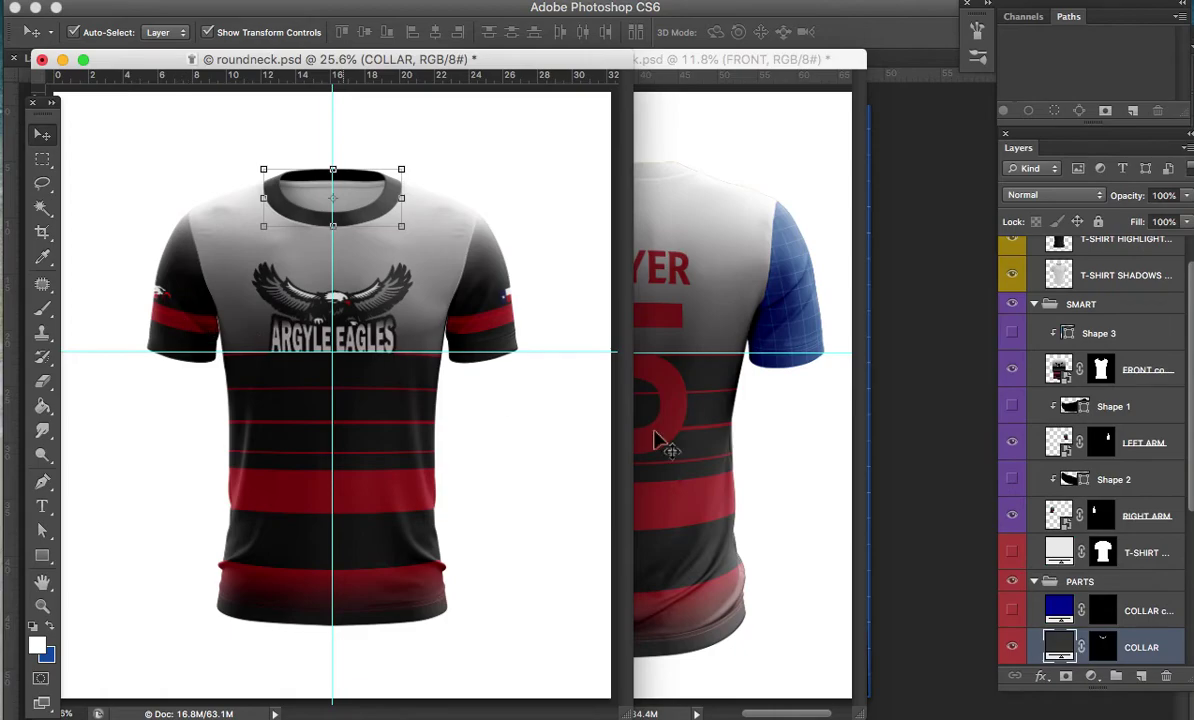
{"action": "left_click", "coordinate": [174, 322]}
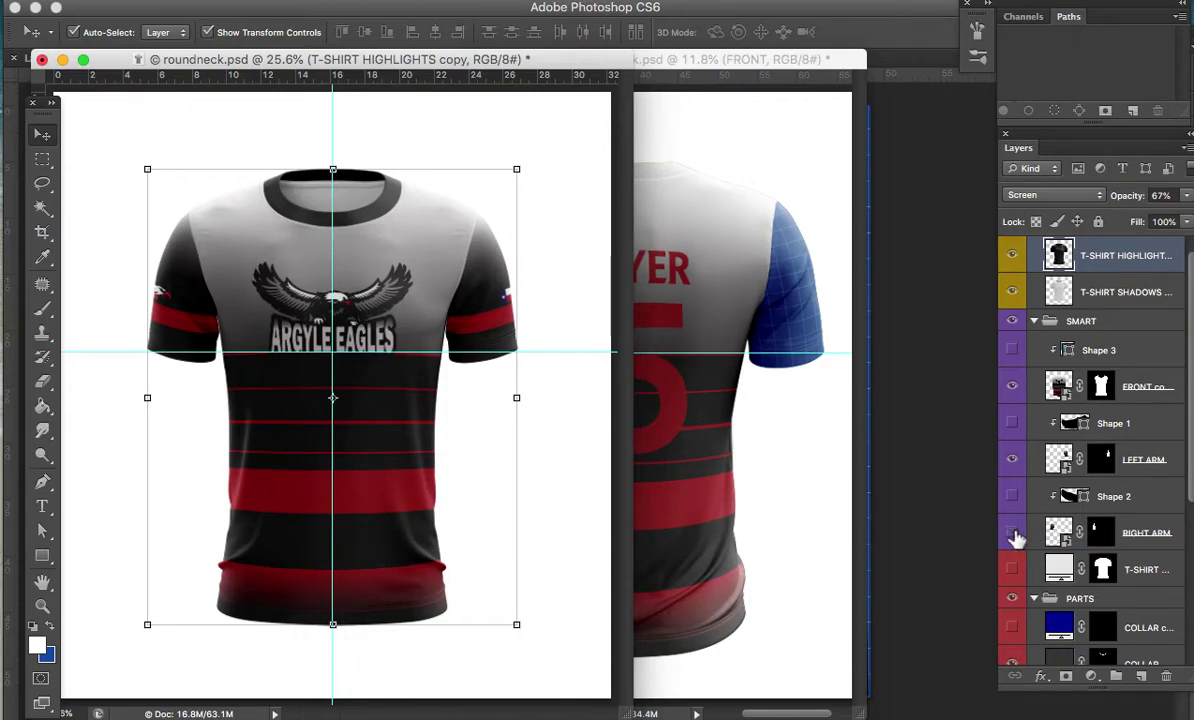
{"action": "left_click", "coordinate": [1013, 534]}
{"action": "left_click", "coordinate": [1013, 534]}
{"action": "left_click", "coordinate": [1060, 535]}
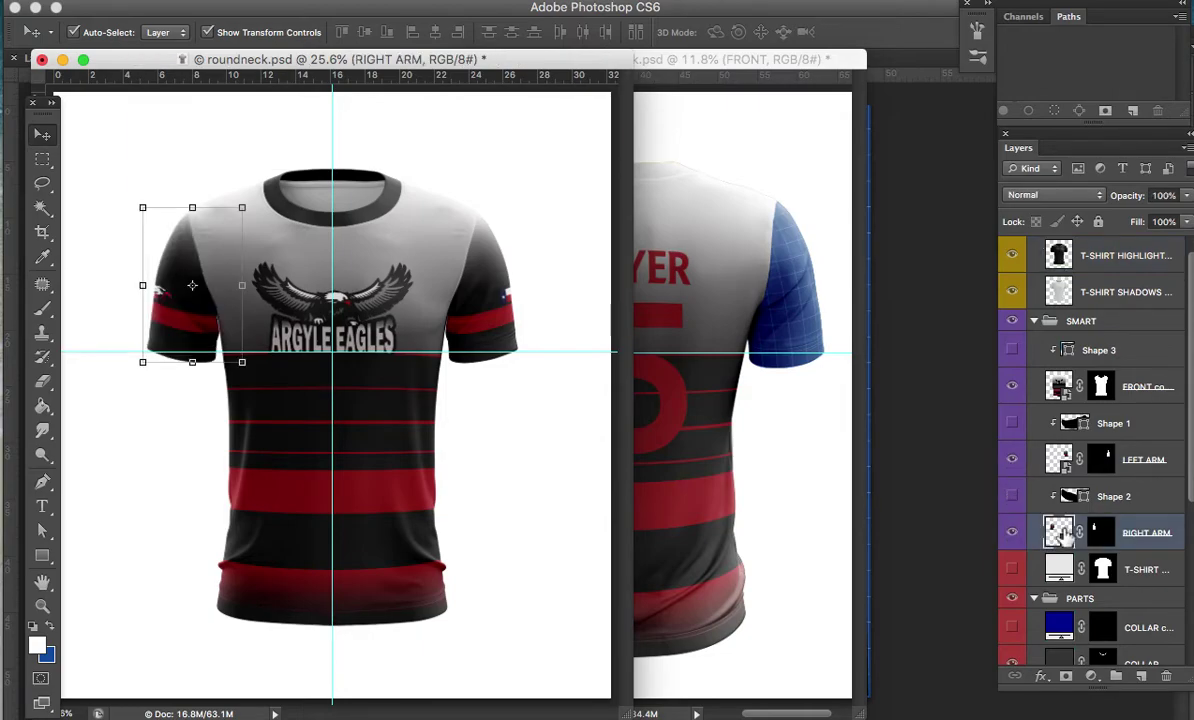
Open the front shirt's RIGHT ARM sleeve design and float it beside the back shirt
{"action": "double_click", "coordinate": [1060, 535]}
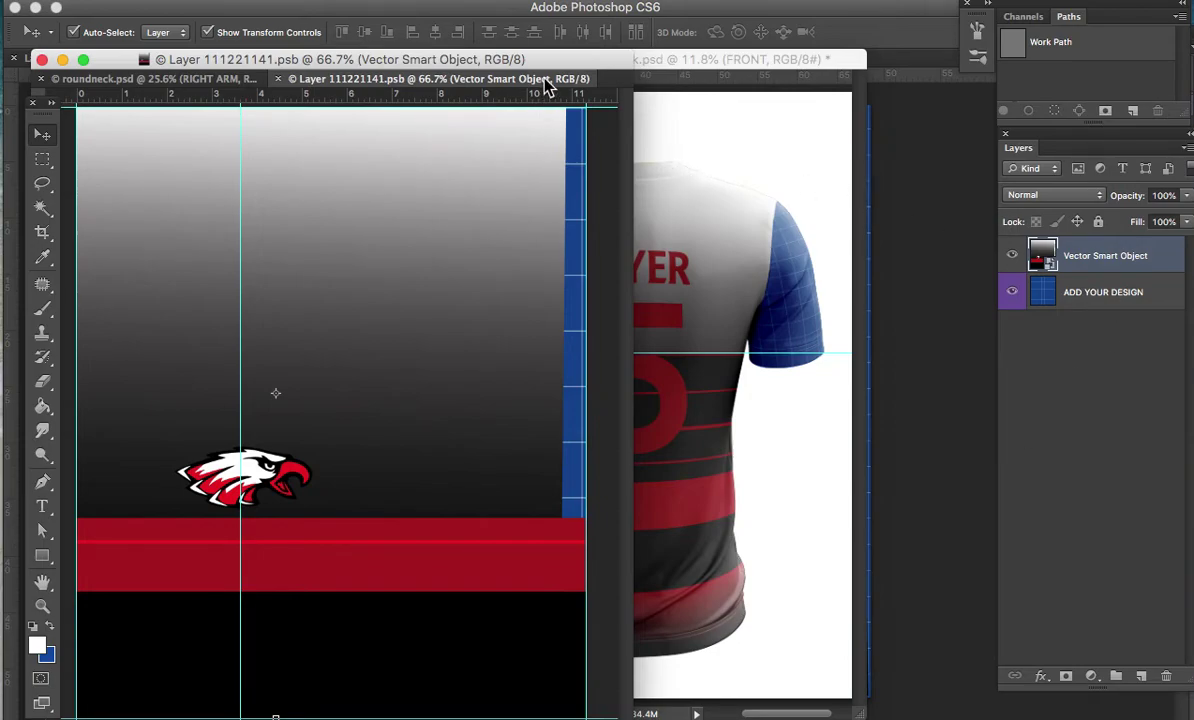
{"action": "left_click_drag", "start_coordinate": [548, 88], "coordinate": [519, 116]}
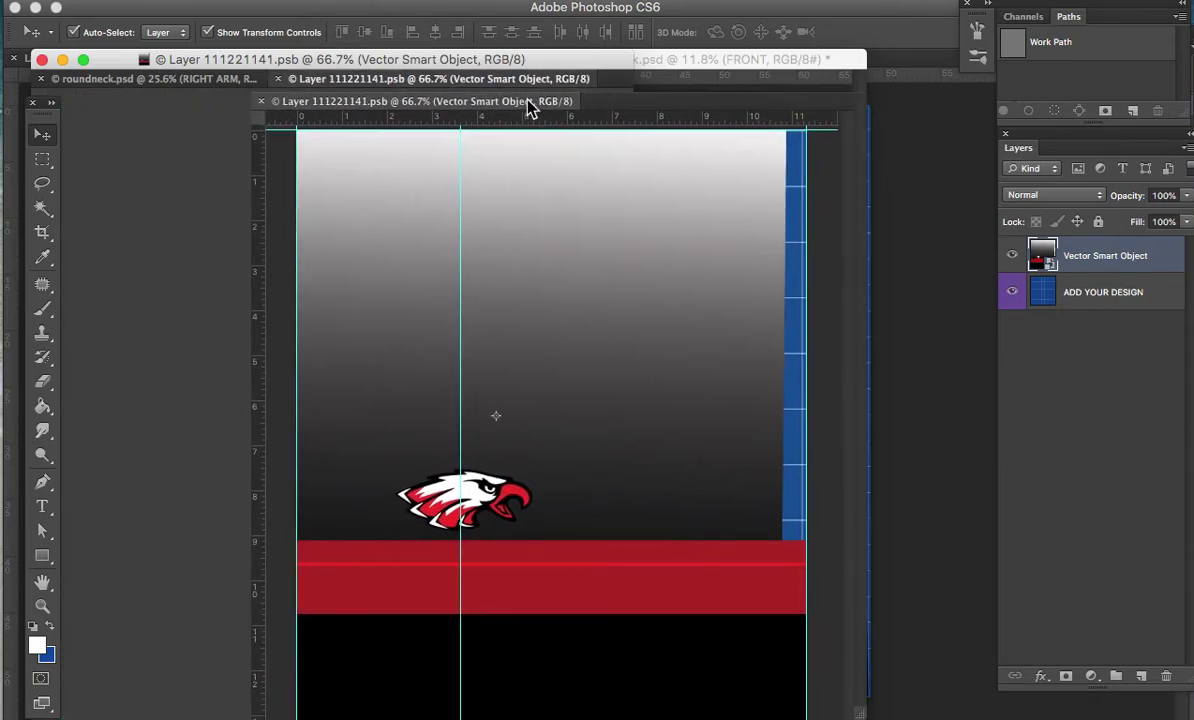
{"action": "left_click_drag", "start_coordinate": [519, 116], "coordinate": [509, 96]}
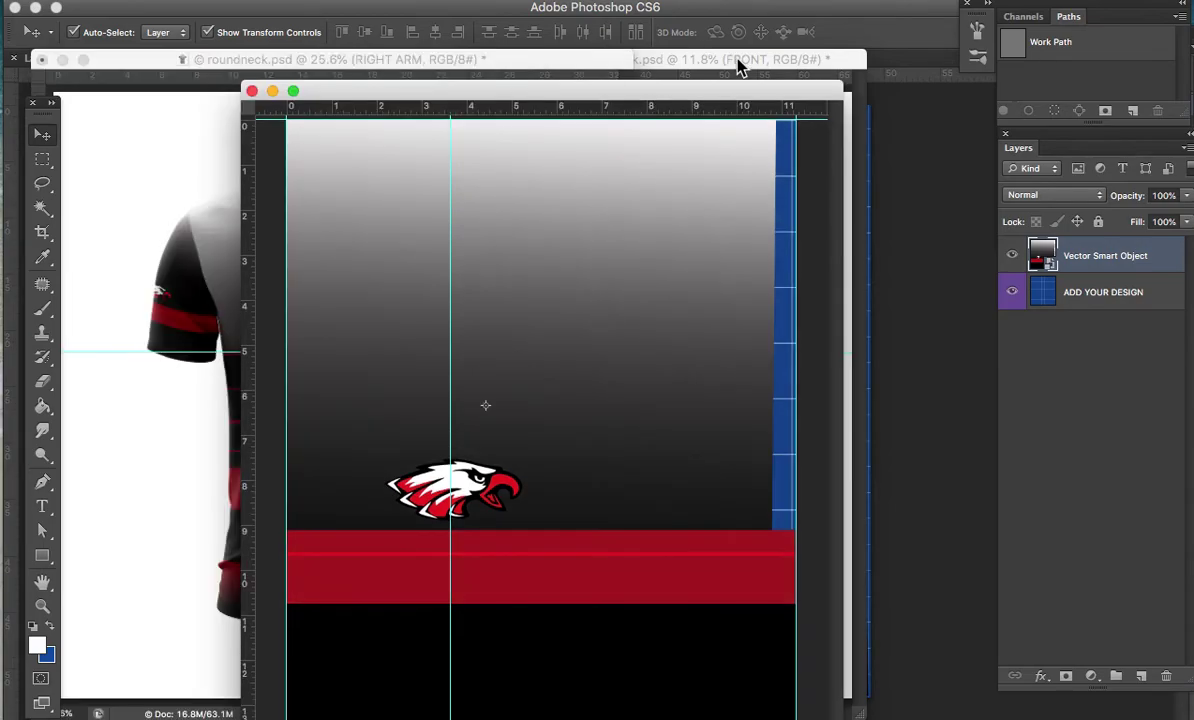
Apply a free transform in roundneck back.psd, then open its RIGHT ARM smart object
{"action": "left_click", "coordinate": [741, 59]}
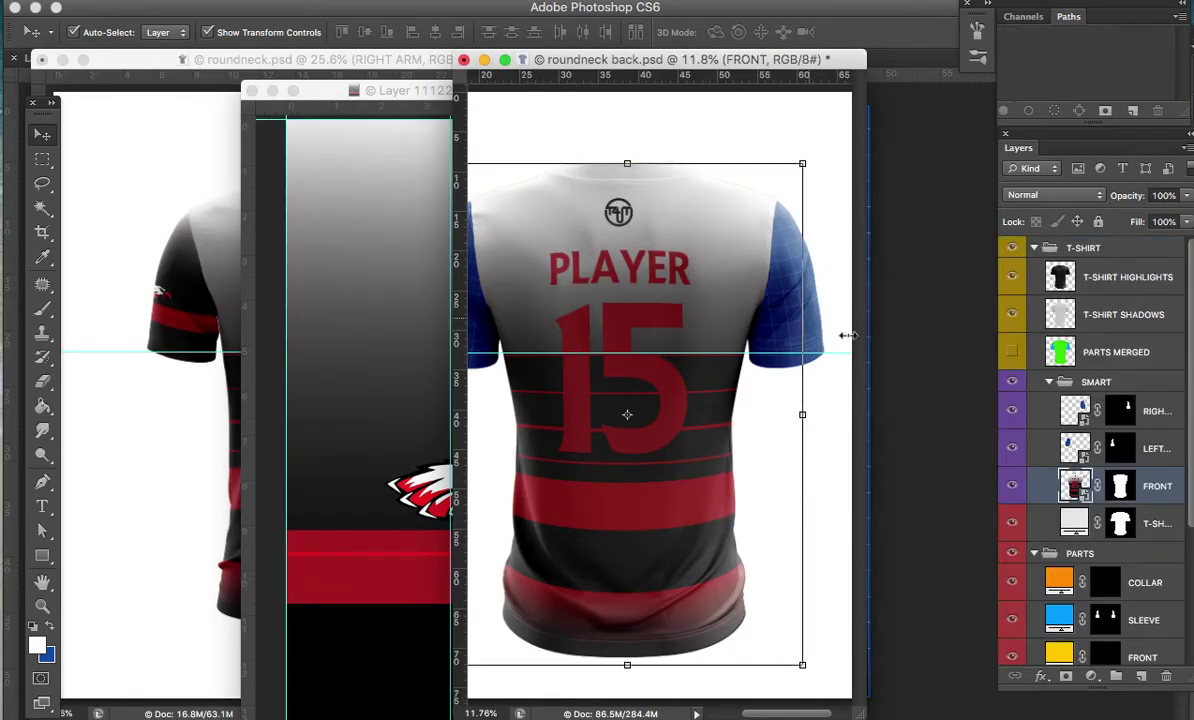
{"action": "key", "text": "ctrl+t"}
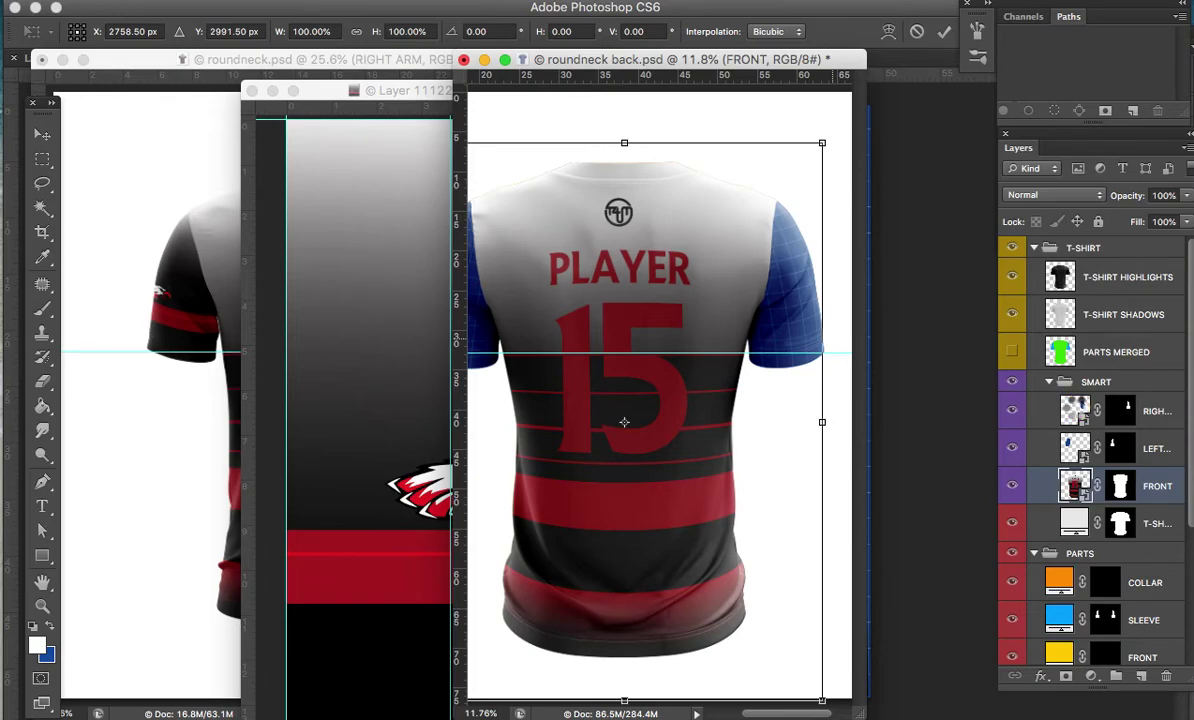
{"action": "key", "text": "Return"}
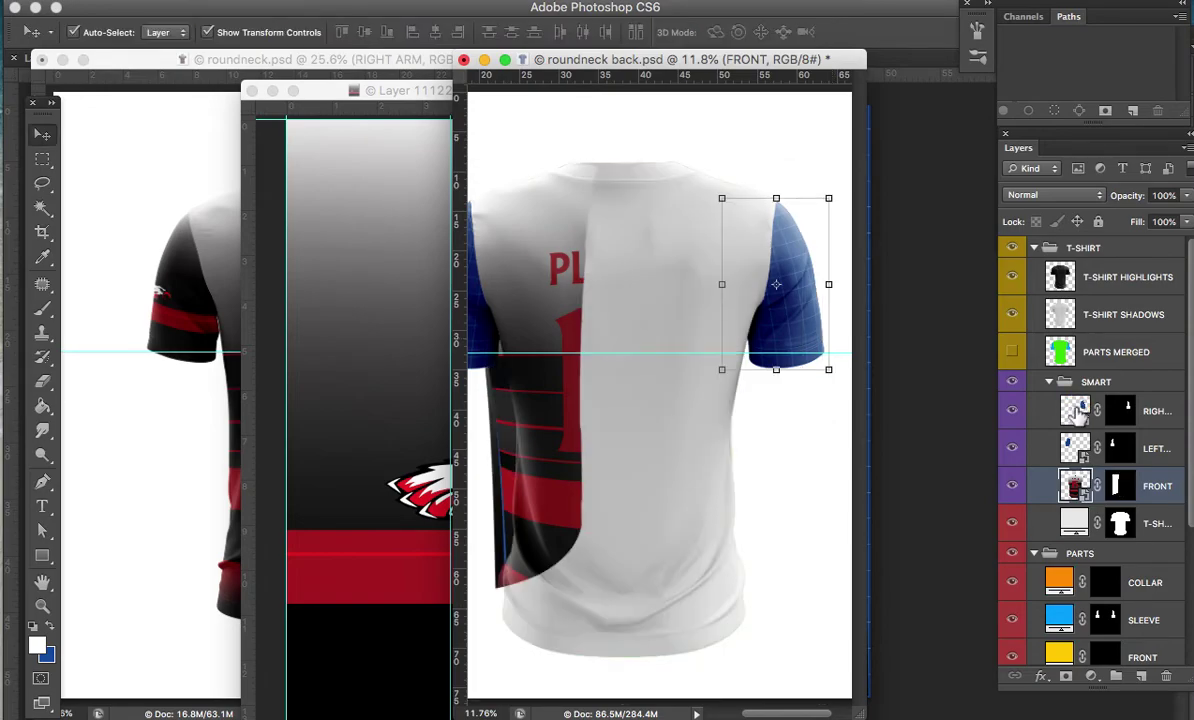
{"action": "double_click", "coordinate": [1077, 412]}
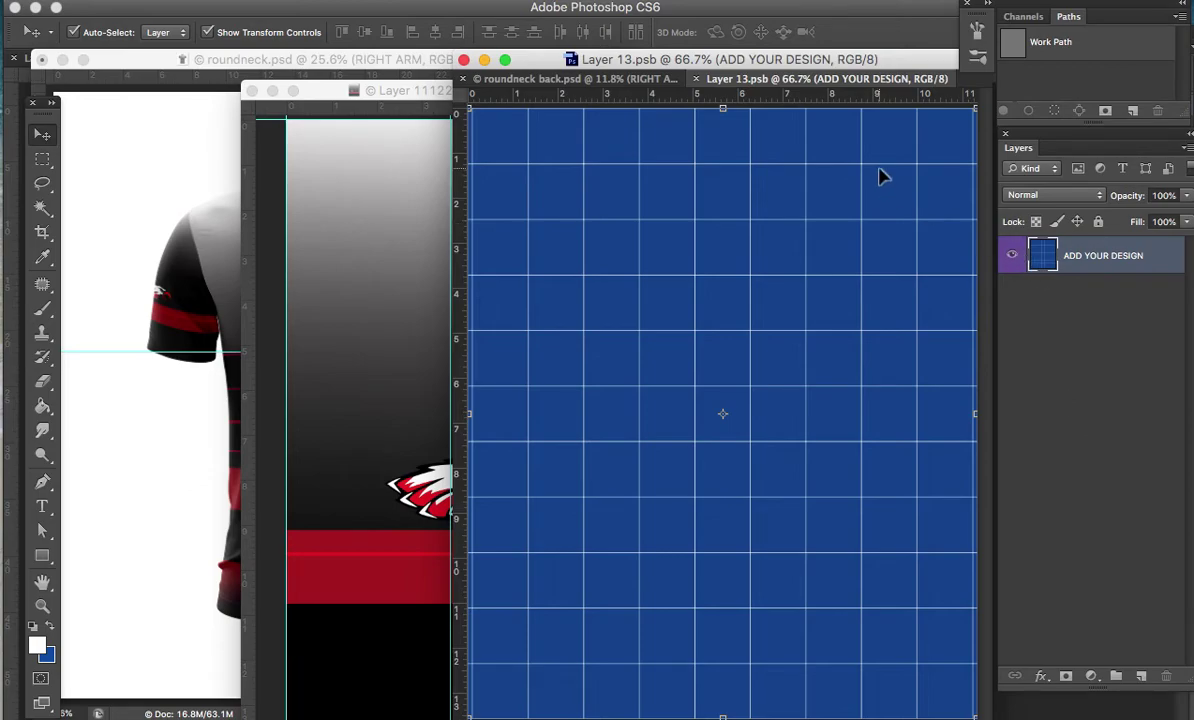
Drag the eagle and red-stripe sleeve artwork into Layer 13.psb, position it and save
{"action": "left_click", "coordinate": [426, 92]}
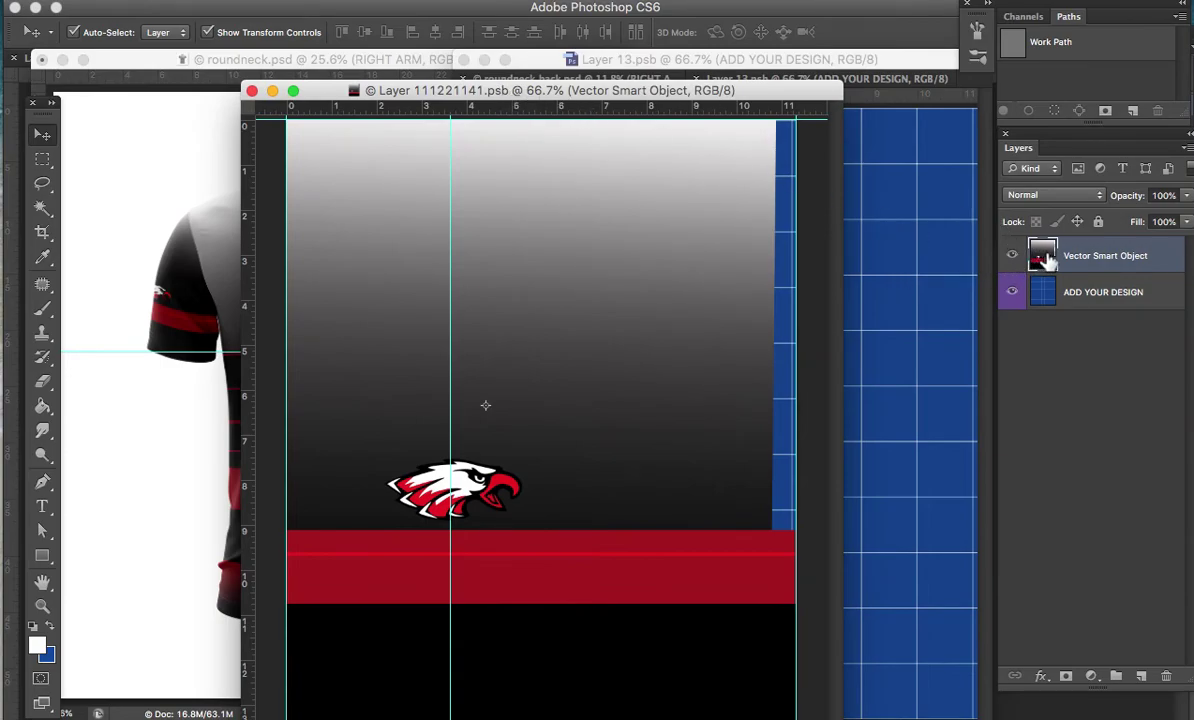
{"action": "left_click_drag", "start_coordinate": [1044, 258], "coordinate": [910, 292]}
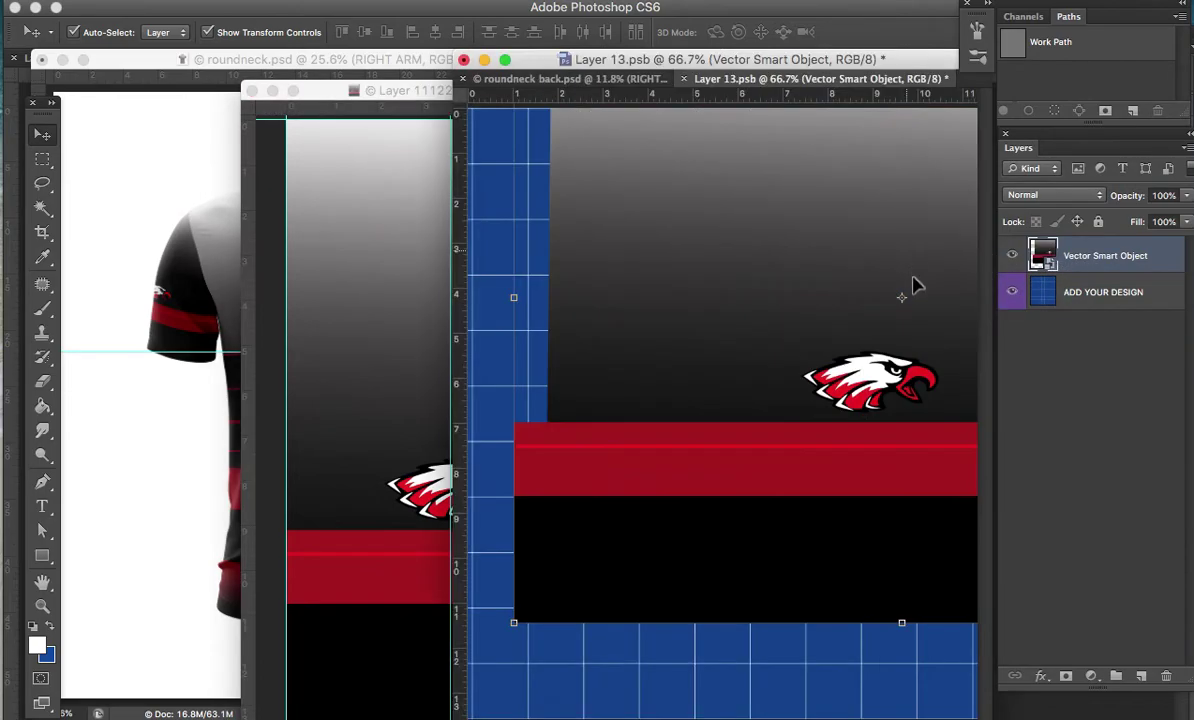
{"action": "left_click_drag", "start_coordinate": [826, 418], "coordinate": [797, 487]}
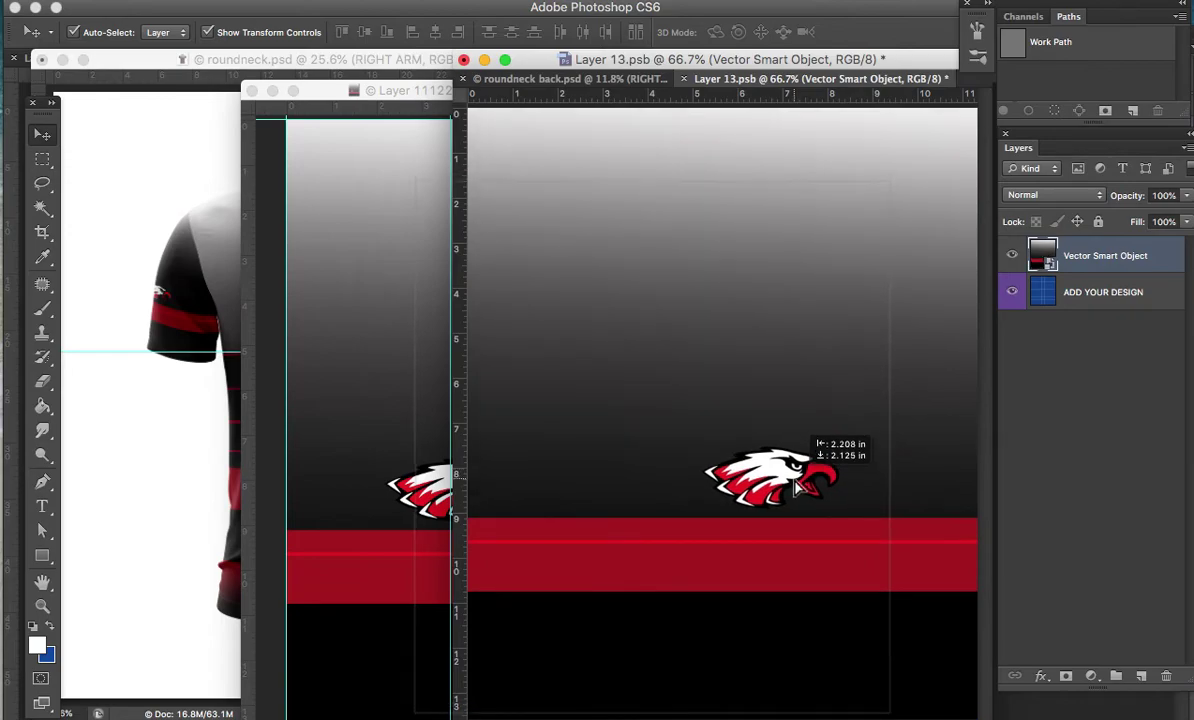
{"action": "left_click_drag", "start_coordinate": [797, 487], "coordinate": [797, 487]}
{"action": "key", "text": "ctrl+s"}
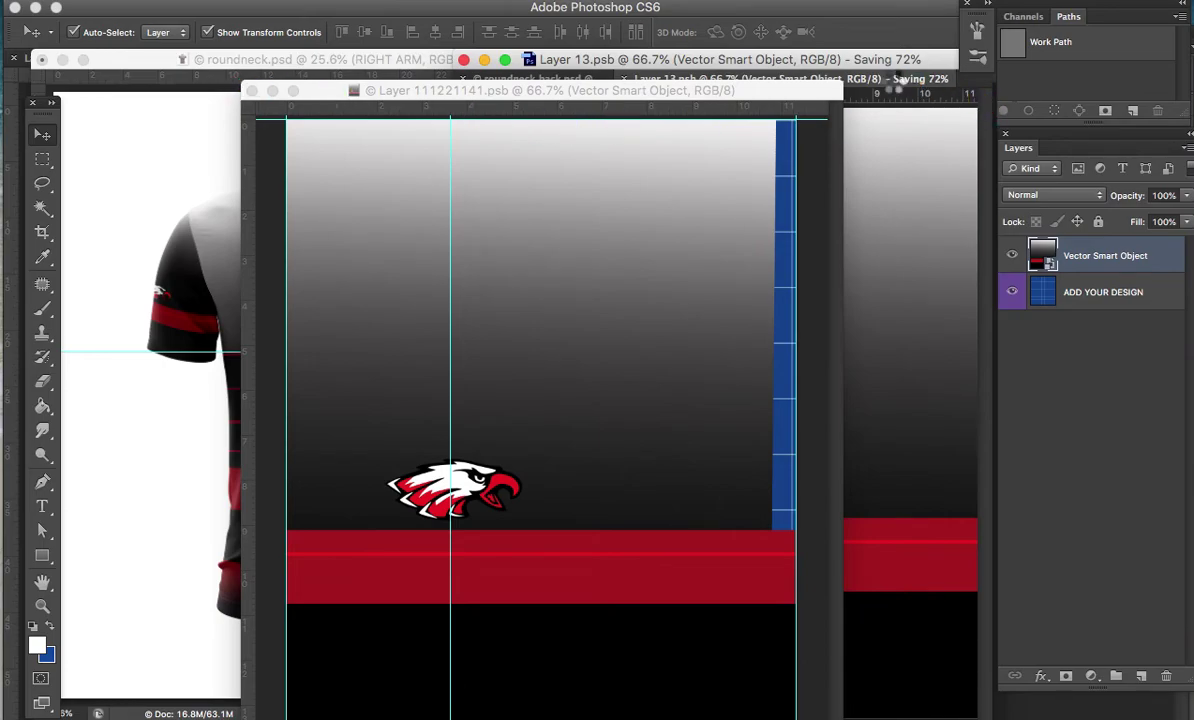
{"action": "left_click", "coordinate": [895, 82]}
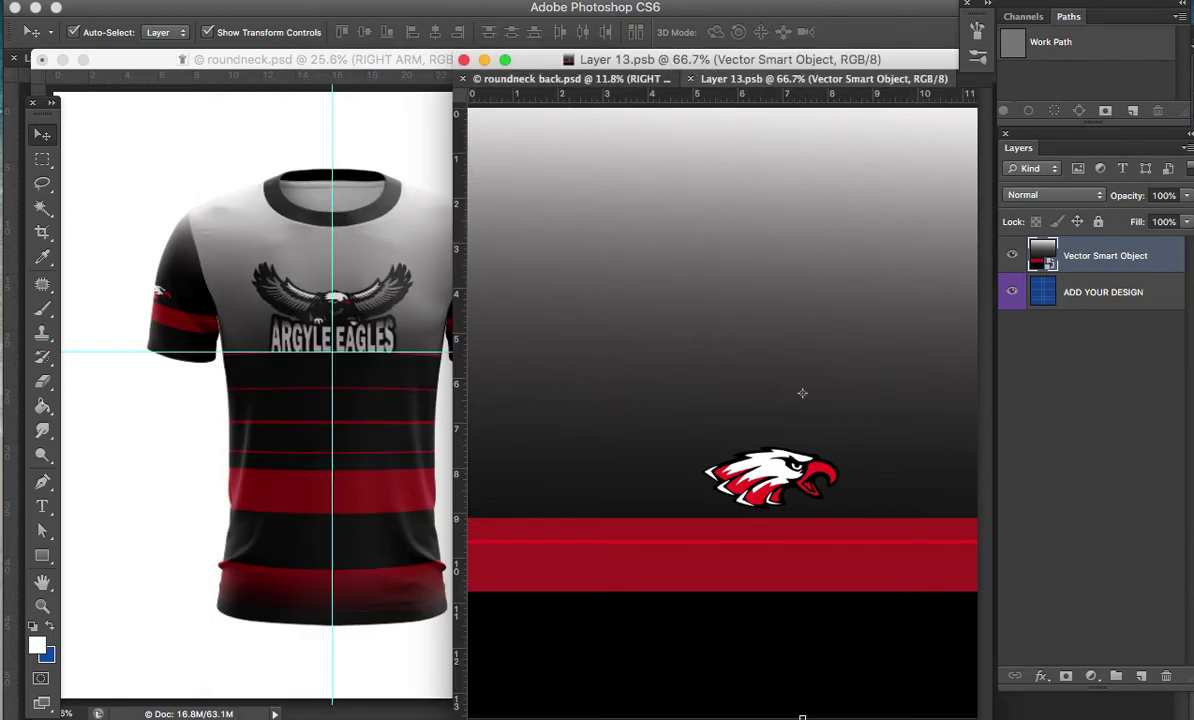
Select the back shirt's FRONT layer and undo an accidental highlights move
{"action": "left_click", "coordinate": [600, 78]}
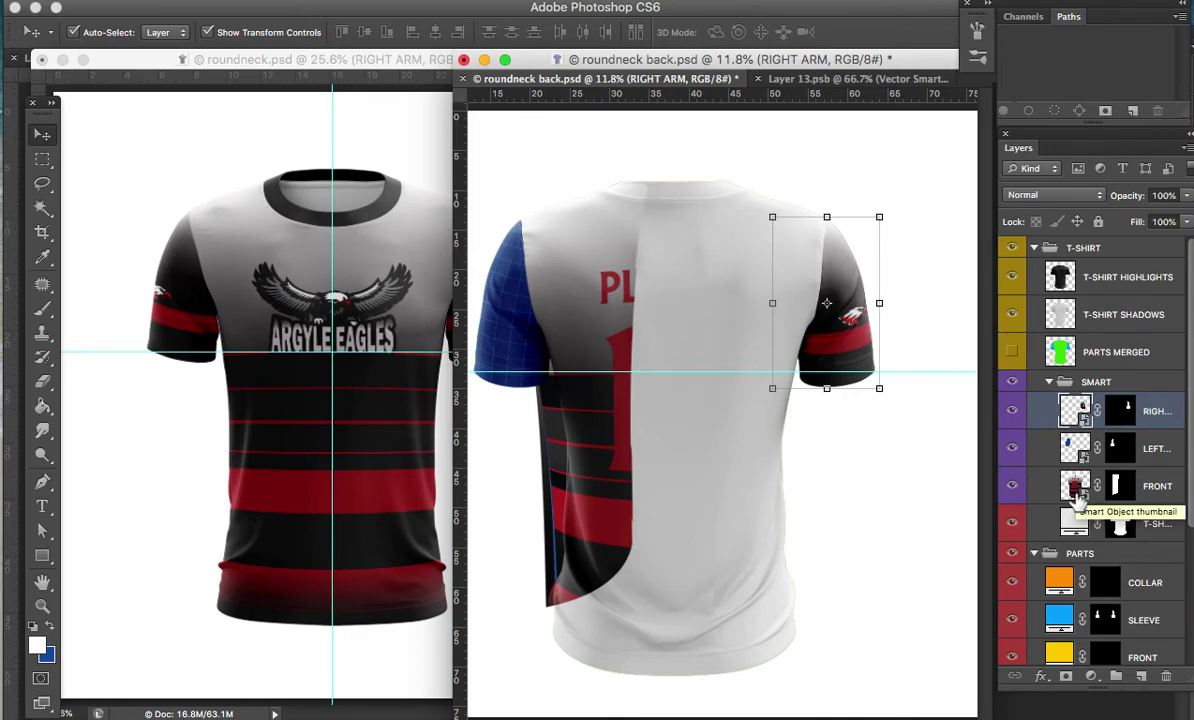
{"action": "left_click", "coordinate": [1077, 488]}
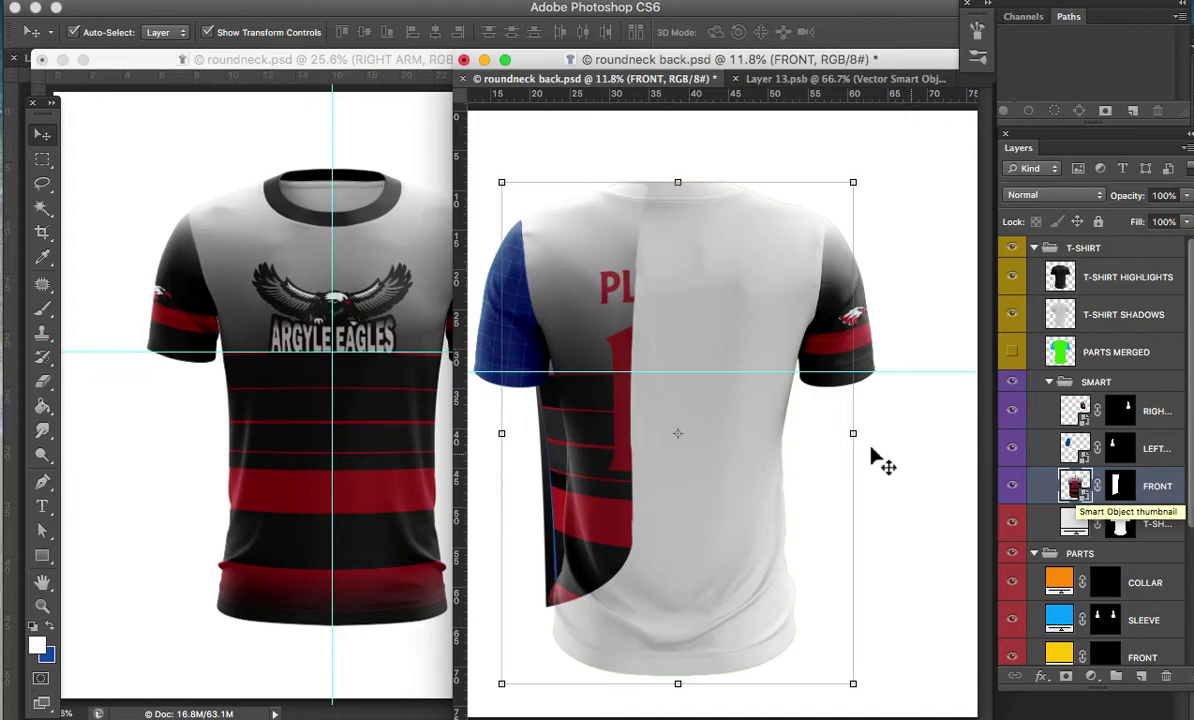
{"action": "left_click_drag", "start_coordinate": [617, 470], "coordinate": [673, 487]}
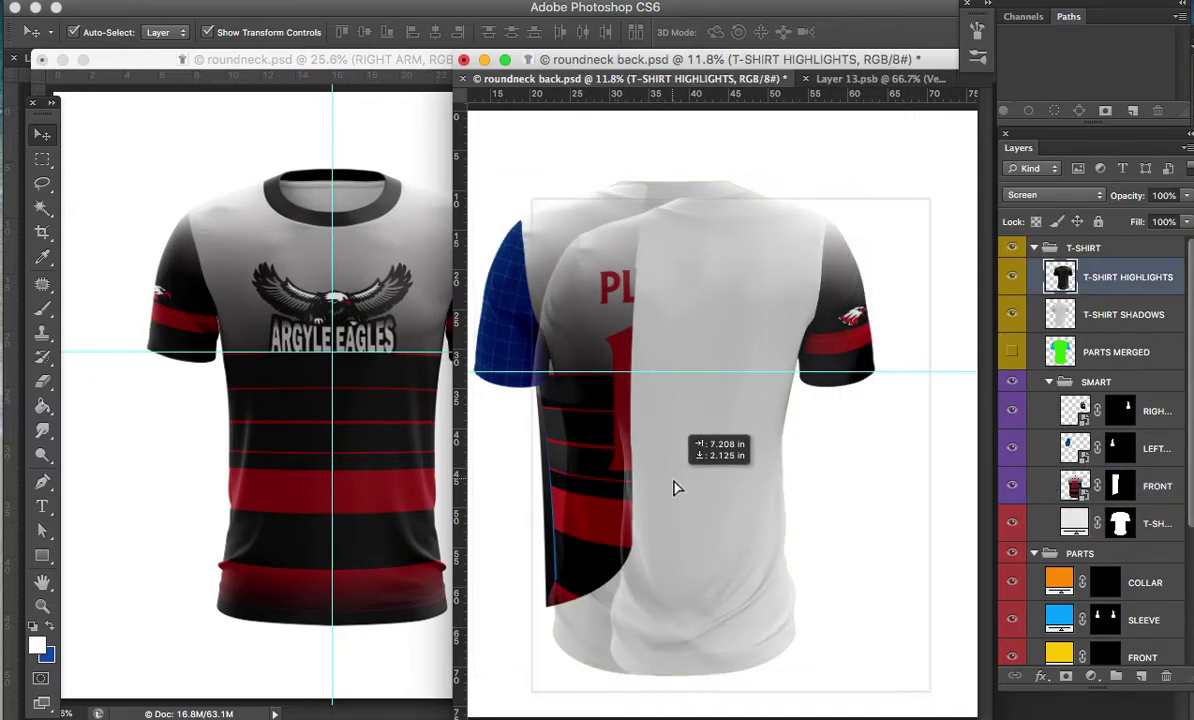
{"action": "key", "text": "super+z"}
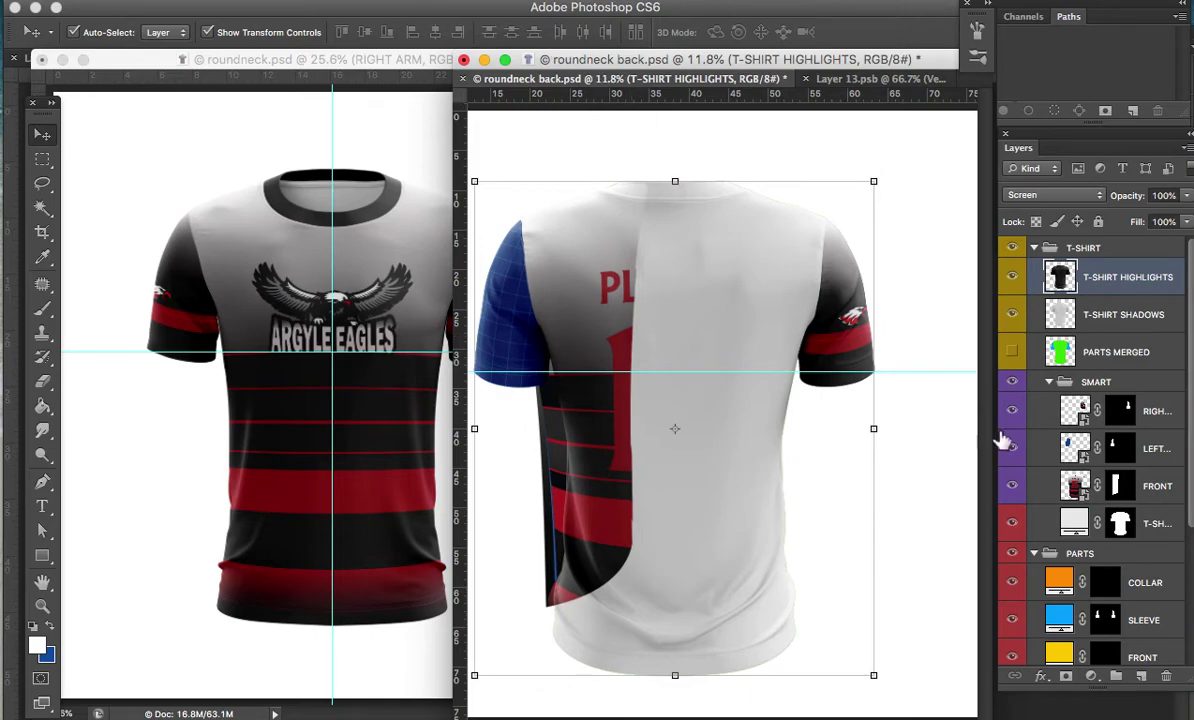
{"action": "left_click", "coordinate": [1075, 486]}
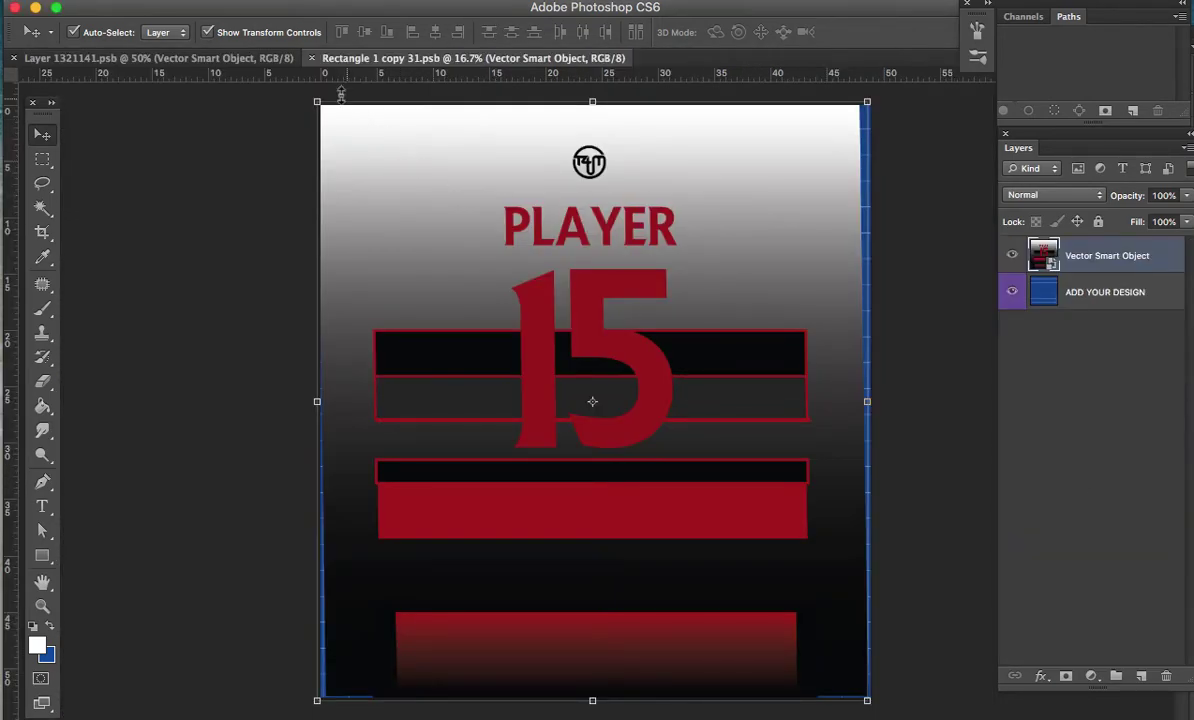
Close the back print and flag sleeve design files
{"action": "key", "text": "ctrl+w"}
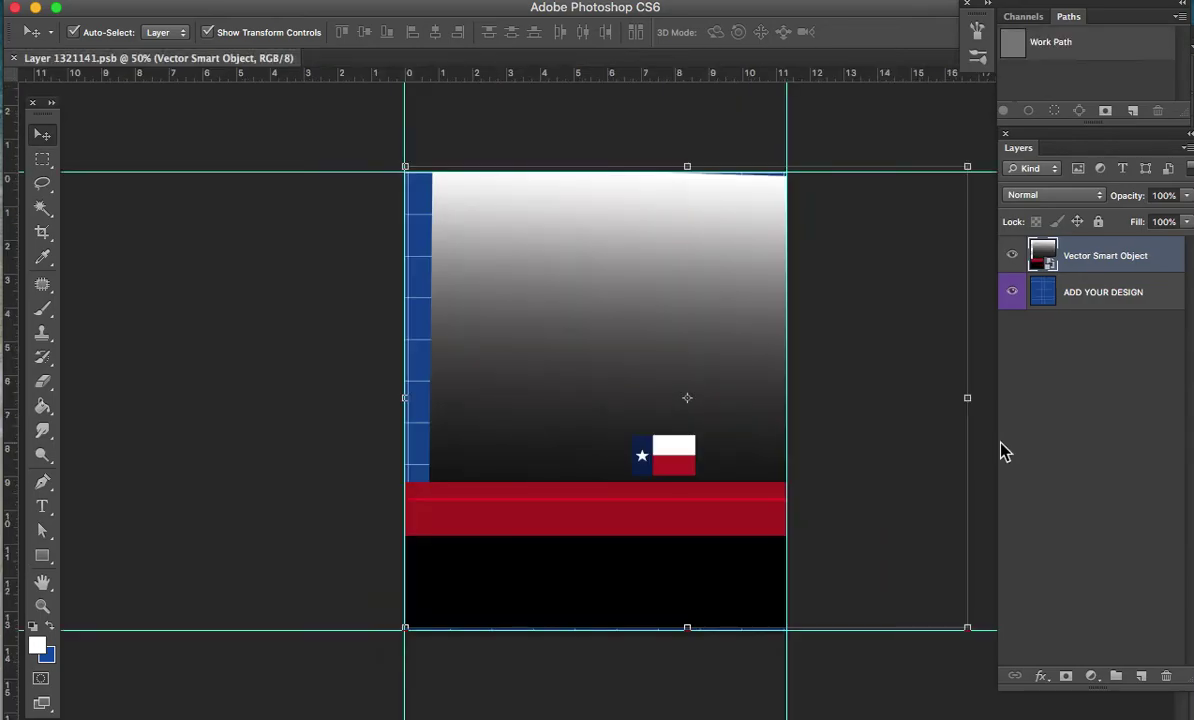
{"action": "left_click", "coordinate": [15, 60]}
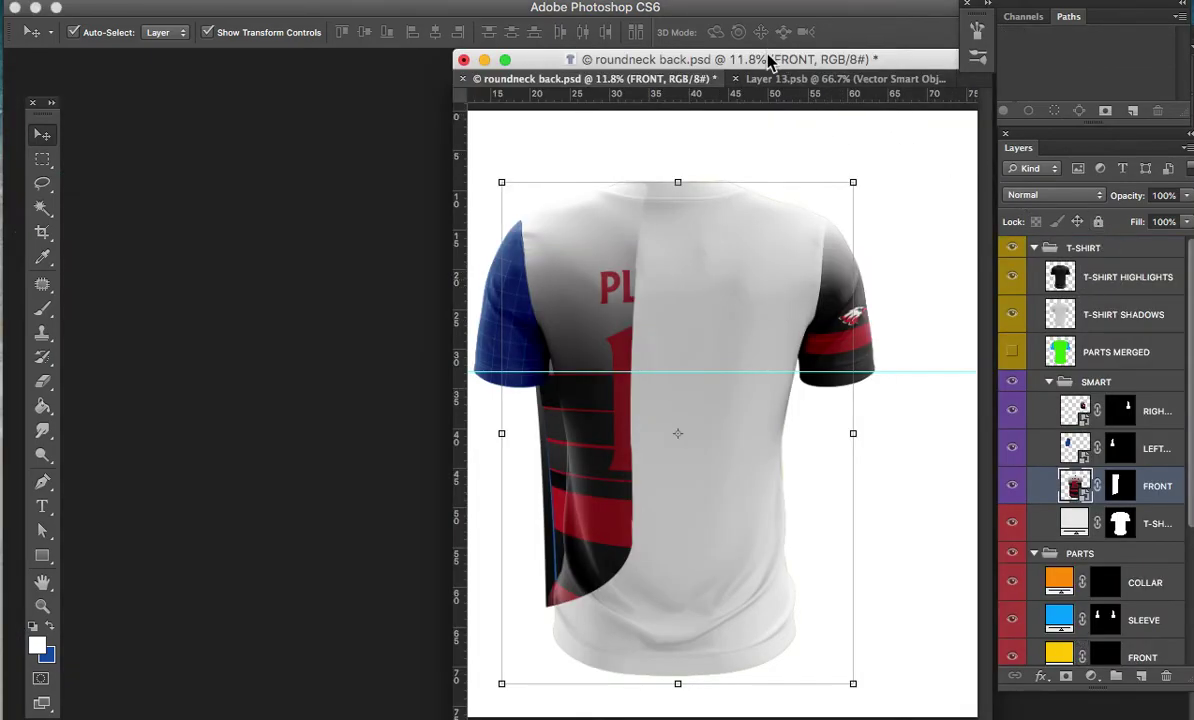
{"action": "left_click_drag", "start_coordinate": [767, 59], "coordinate": [766, 60]}
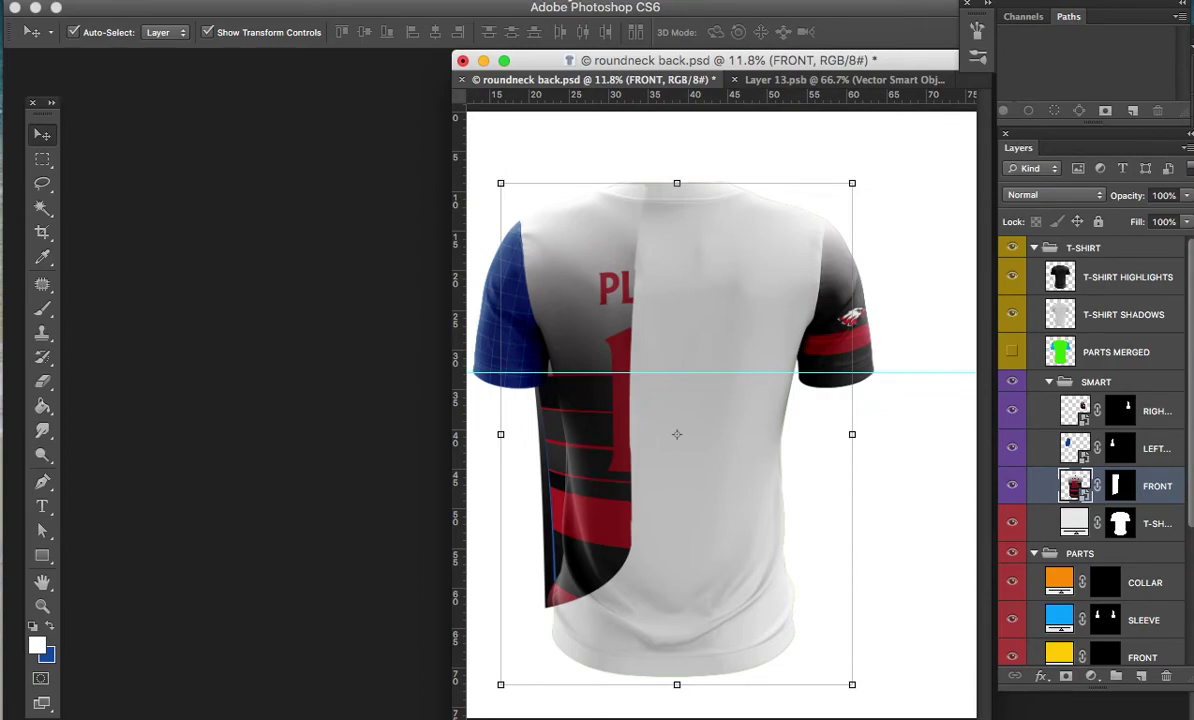
Use the History panel to step back to the New Guide state, restoring blue sleeves
{"action": "left_click", "coordinate": [572, 3]}
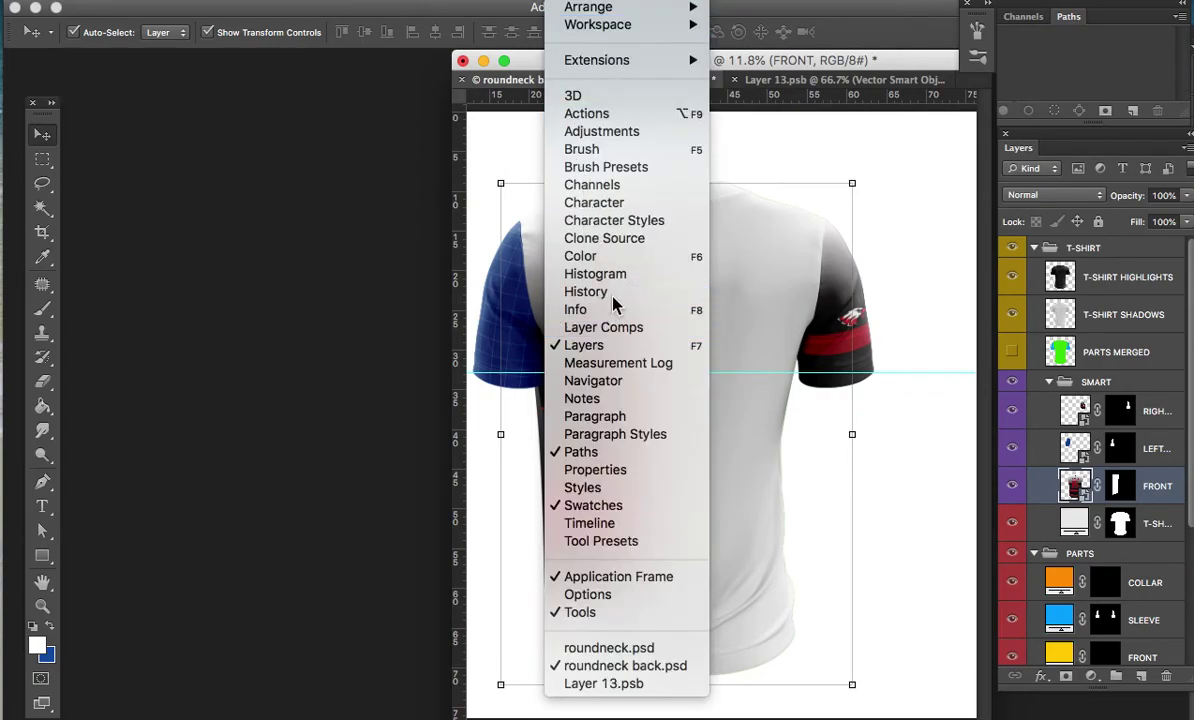
{"action": "left_click", "coordinate": [612, 292]}
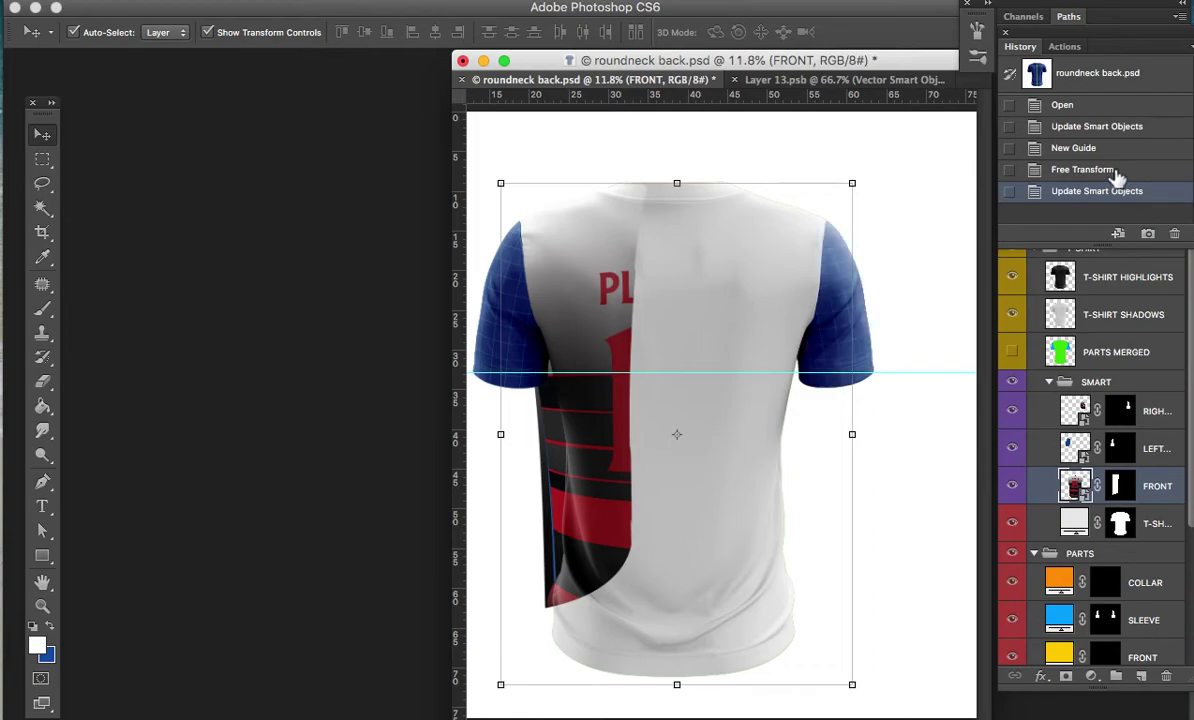
{"action": "left_click", "coordinate": [1120, 168]}
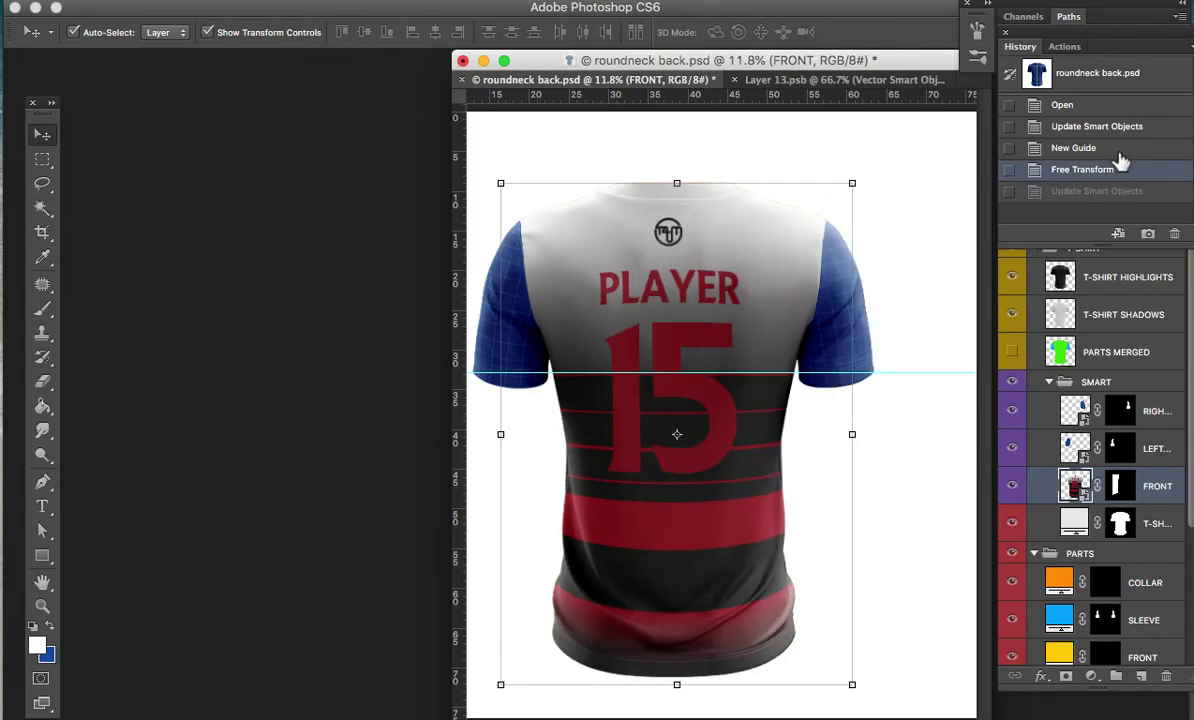
{"action": "left_click", "coordinate": [1118, 155]}
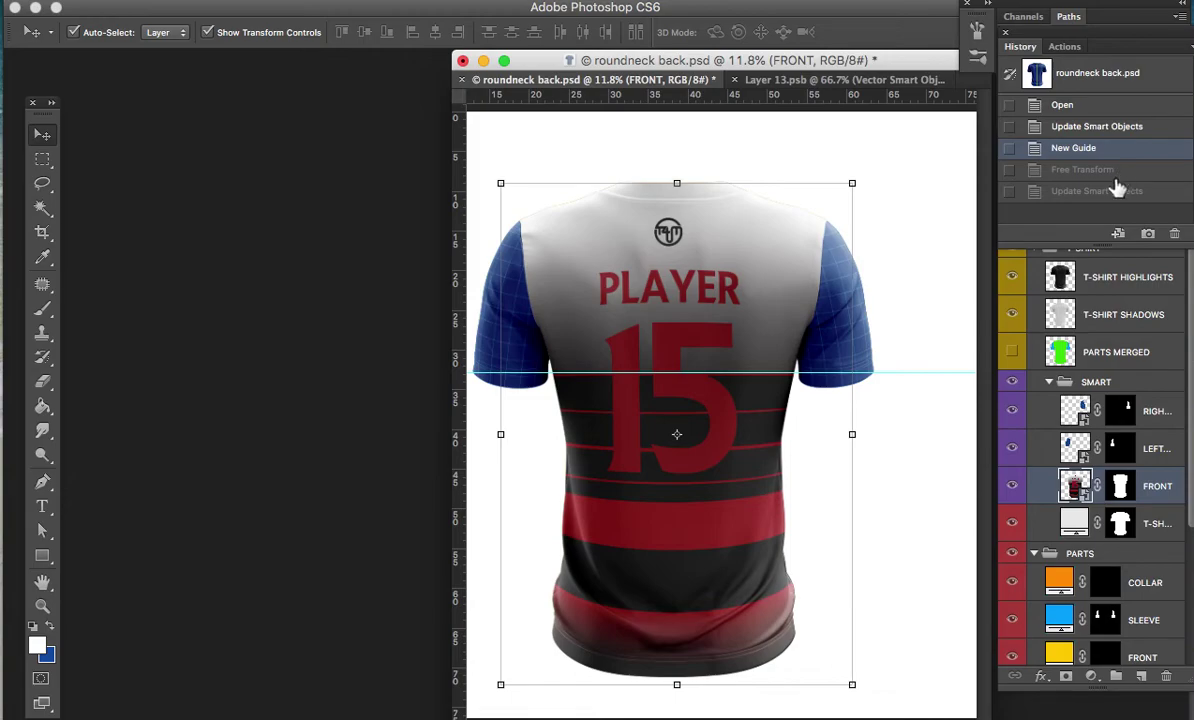
Check the left sleeve contents, open the RIGHT ARM design, and bring forward roundneck.psd
{"action": "double_click", "coordinate": [1075, 448]}
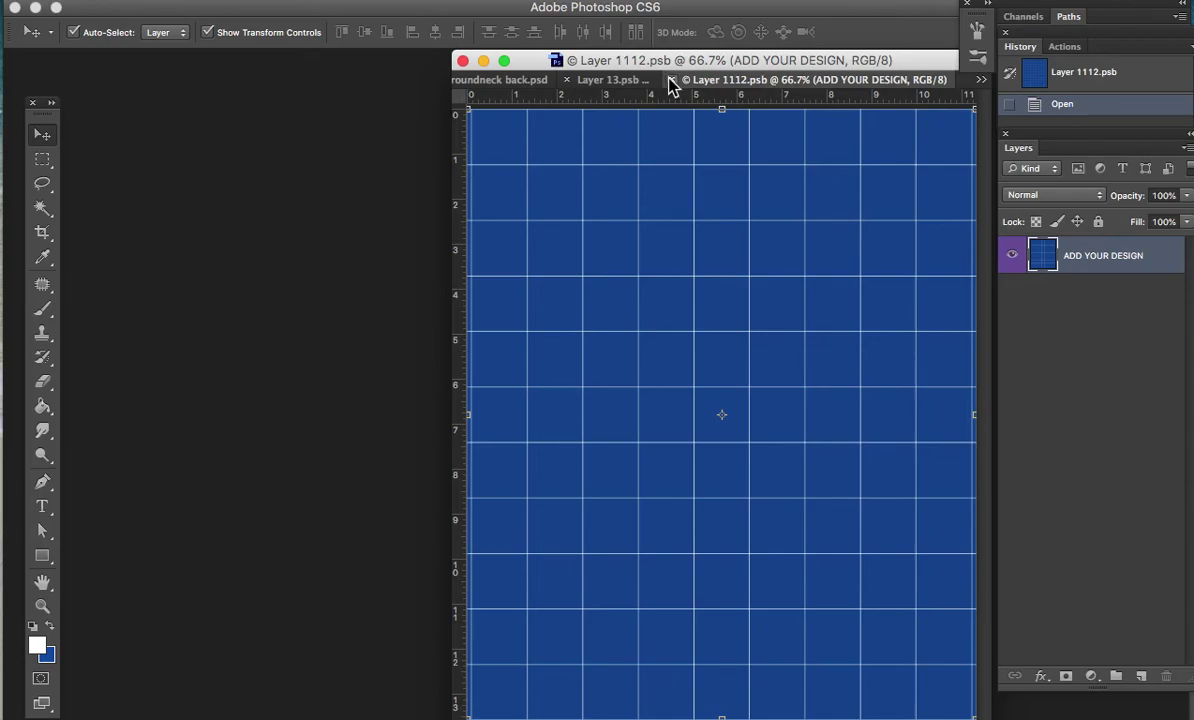
{"action": "key", "text": "ctrl+w"}
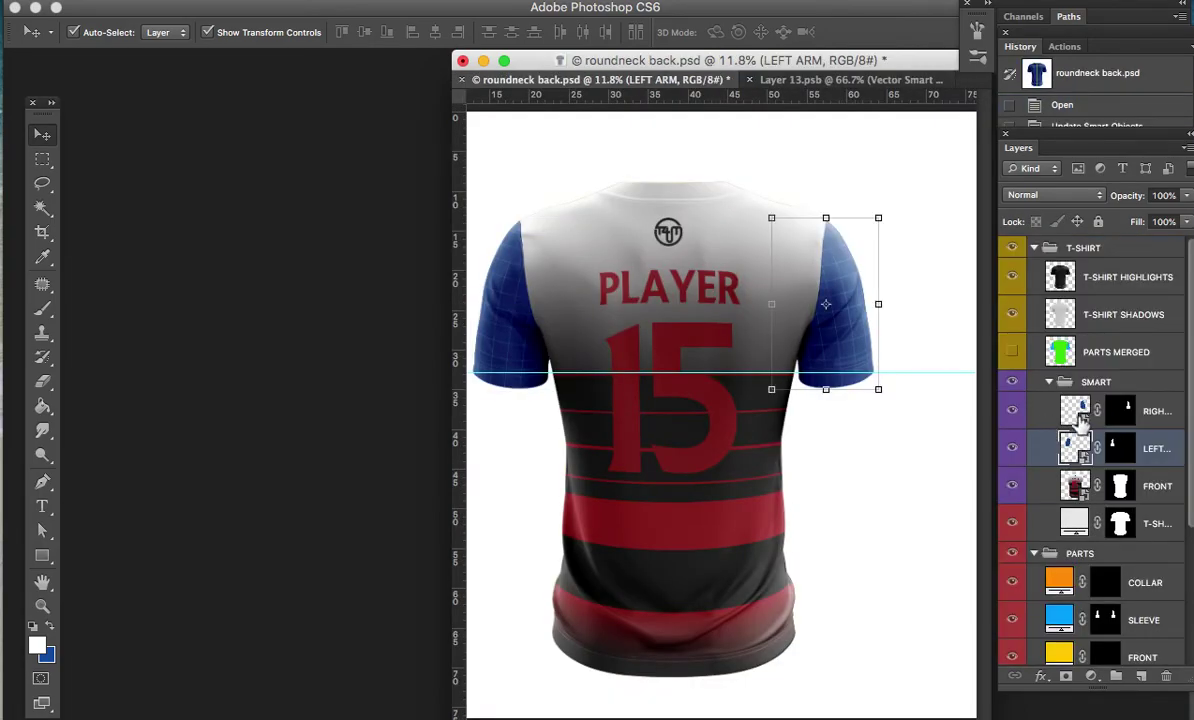
{"action": "left_click", "coordinate": [1076, 411]}
{"action": "double_click", "coordinate": [1078, 414]}
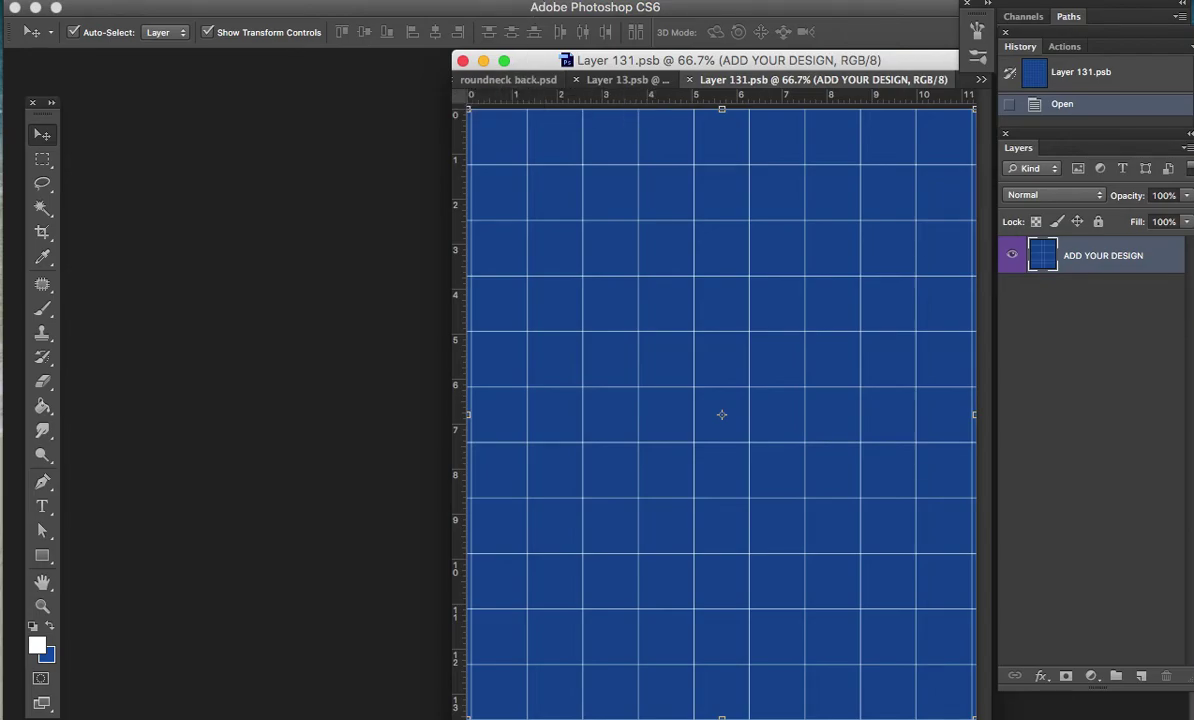
{"action": "left_click", "coordinate": [575, 0]}
{"action": "left_click", "coordinate": [575, 647]}
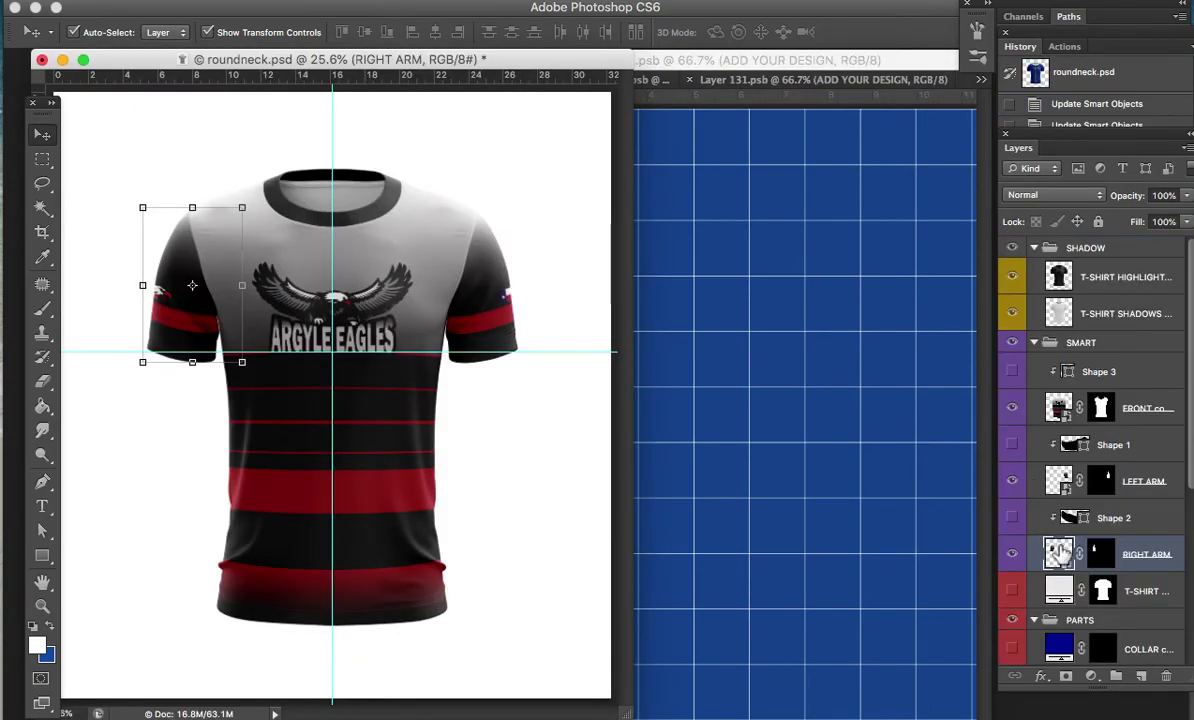
Copy the front eagle sleeve artwork into the back sleeve file Layer 131.psb, position it and save
{"action": "double_click", "coordinate": [1065, 558]}
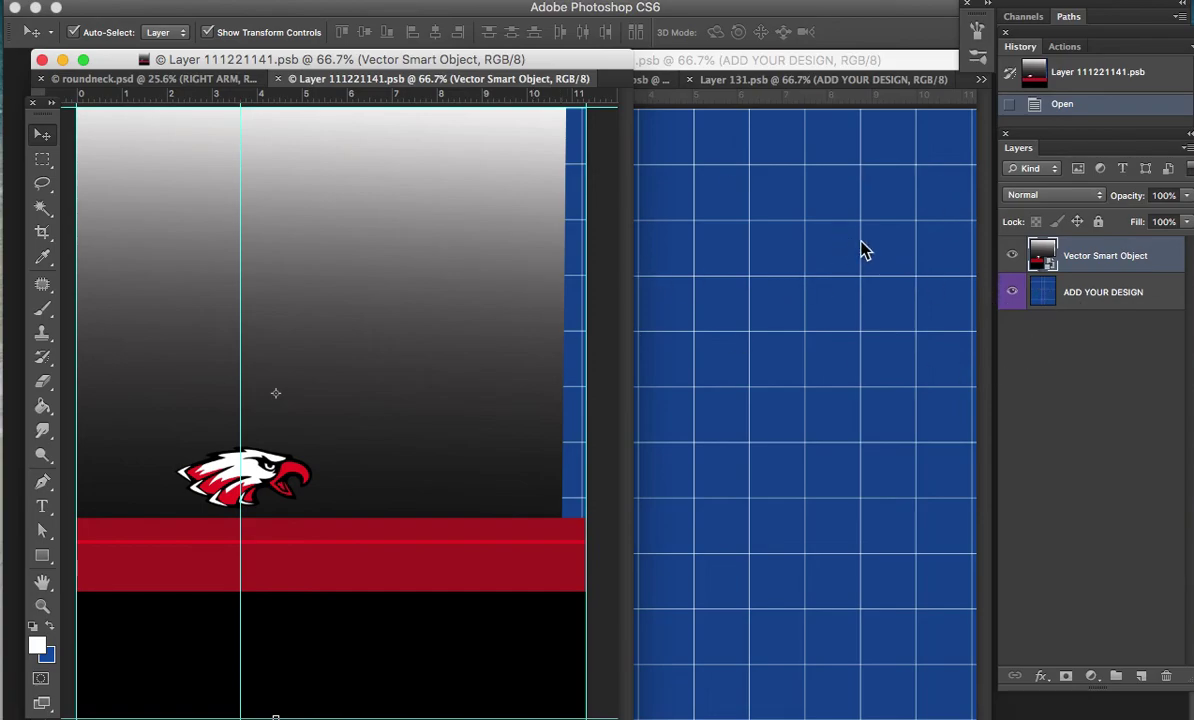
{"action": "mouse_move", "coordinate": [1048, 262]}
{"action": "left_mouse_down"}
{"action": "mouse_move", "coordinate": [852, 300]}
{"action": "mouse_move", "coordinate": [770, 330]}
{"action": "left_mouse_up"}
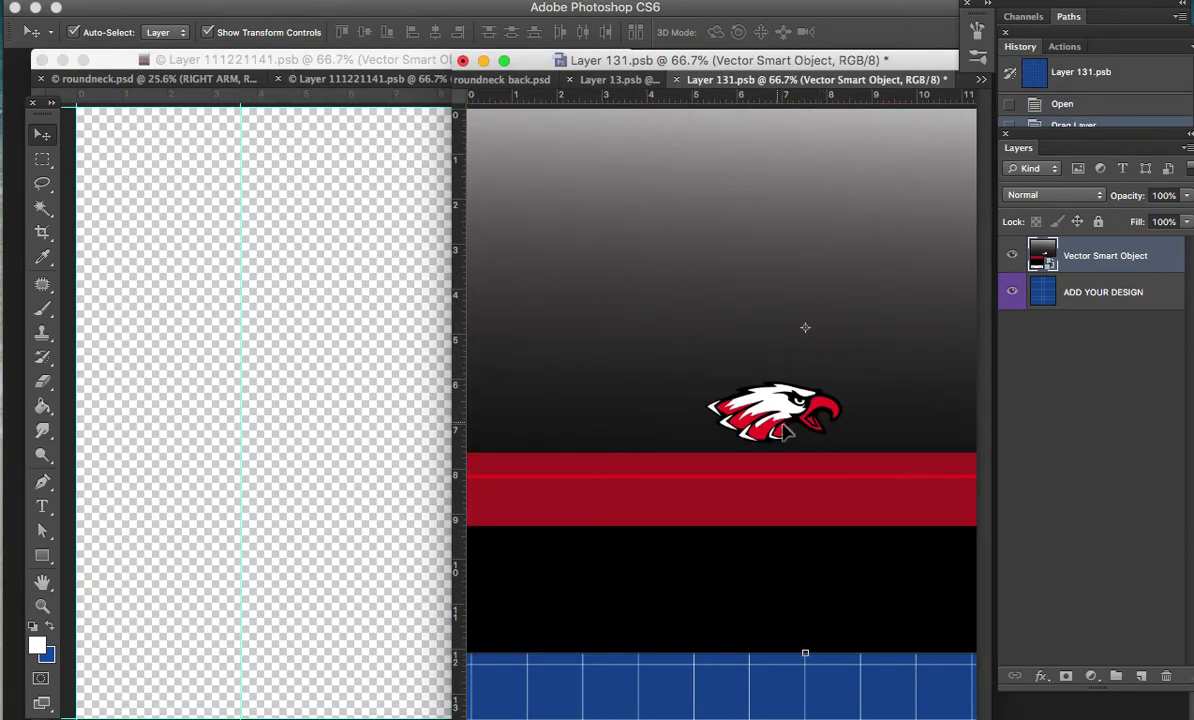
{"action": "key", "text": "ctrl+minus"}
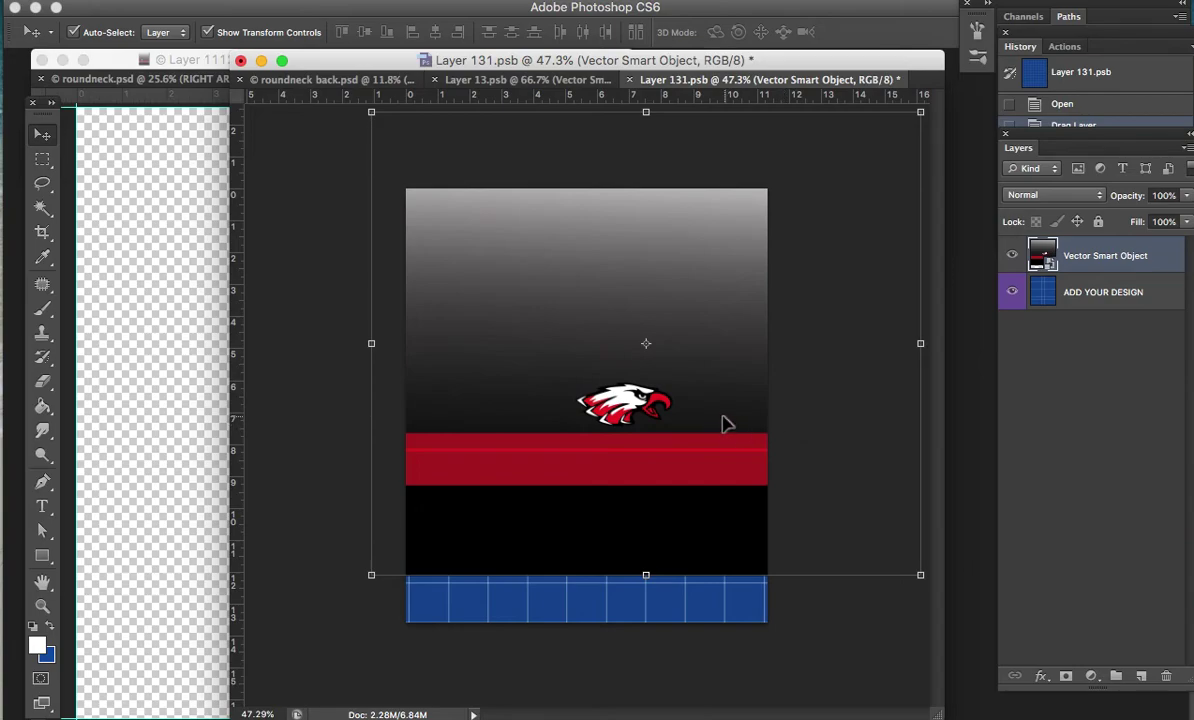
{"action": "left_click_drag", "start_coordinate": [720, 410], "coordinate": [706, 453]}
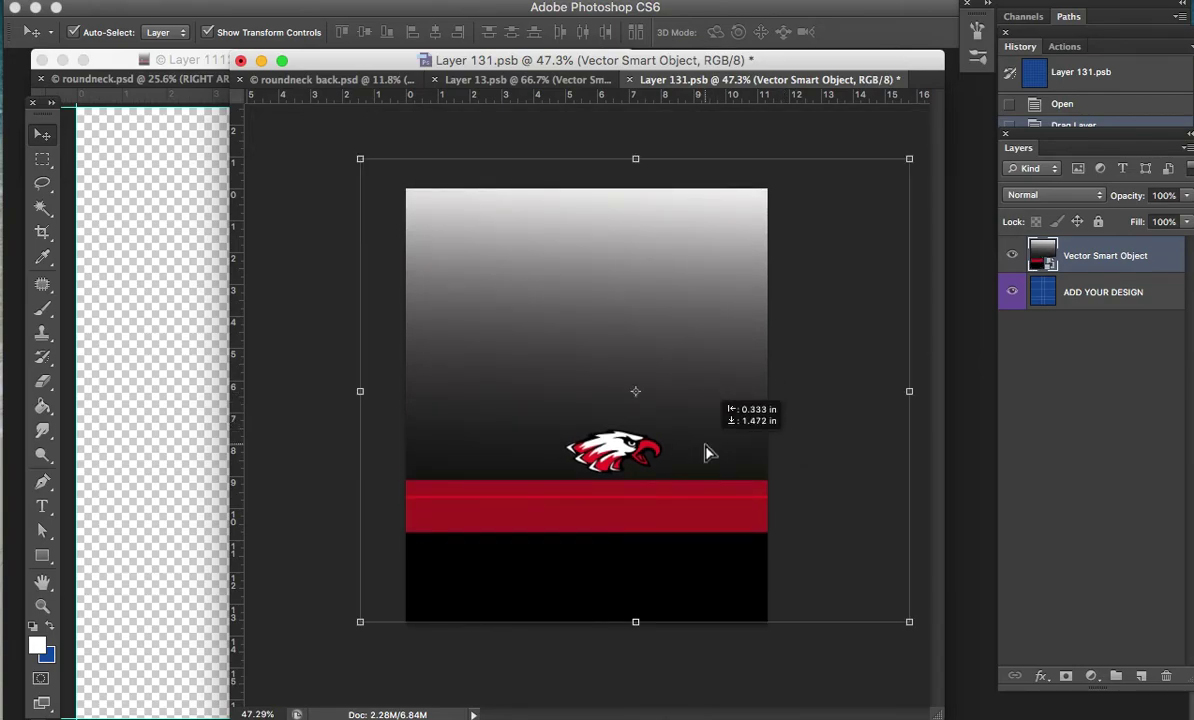
{"action": "mouse_move", "coordinate": [705, 454]}
{"action": "left_mouse_down"}
{"action": "mouse_move", "coordinate": [663, 459]}
{"action": "mouse_move", "coordinate": [724, 467]}
{"action": "left_mouse_up"}
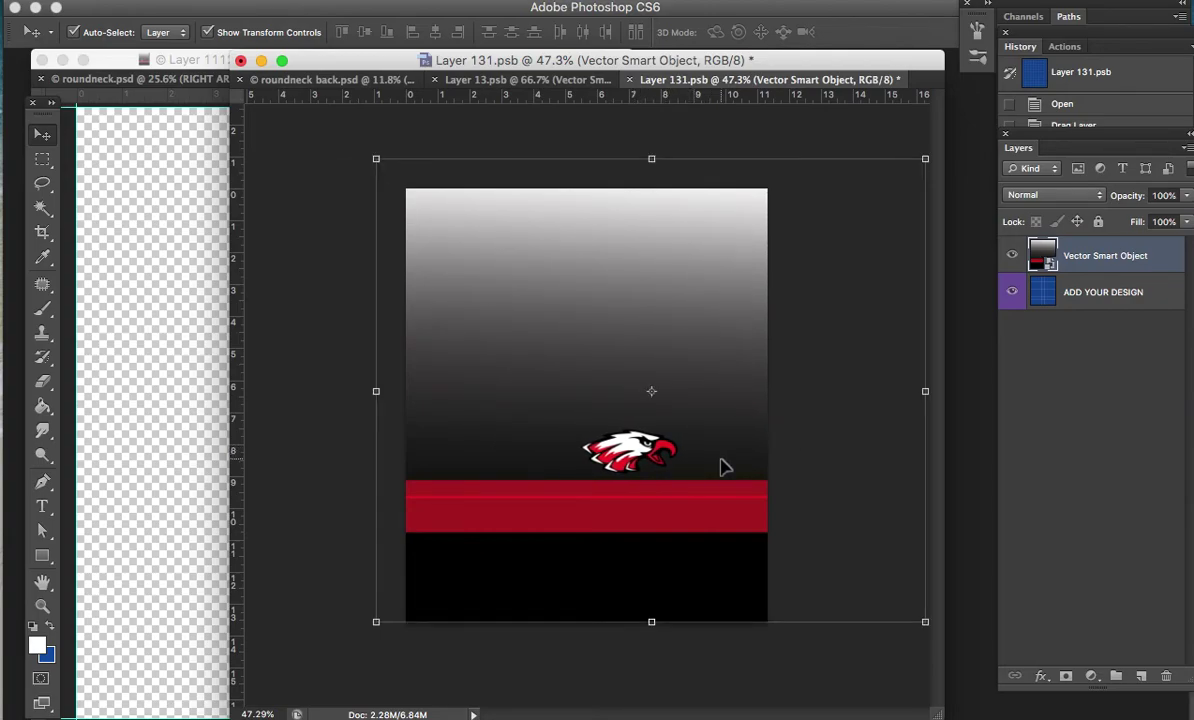
{"action": "key", "text": "ctrl+s"}
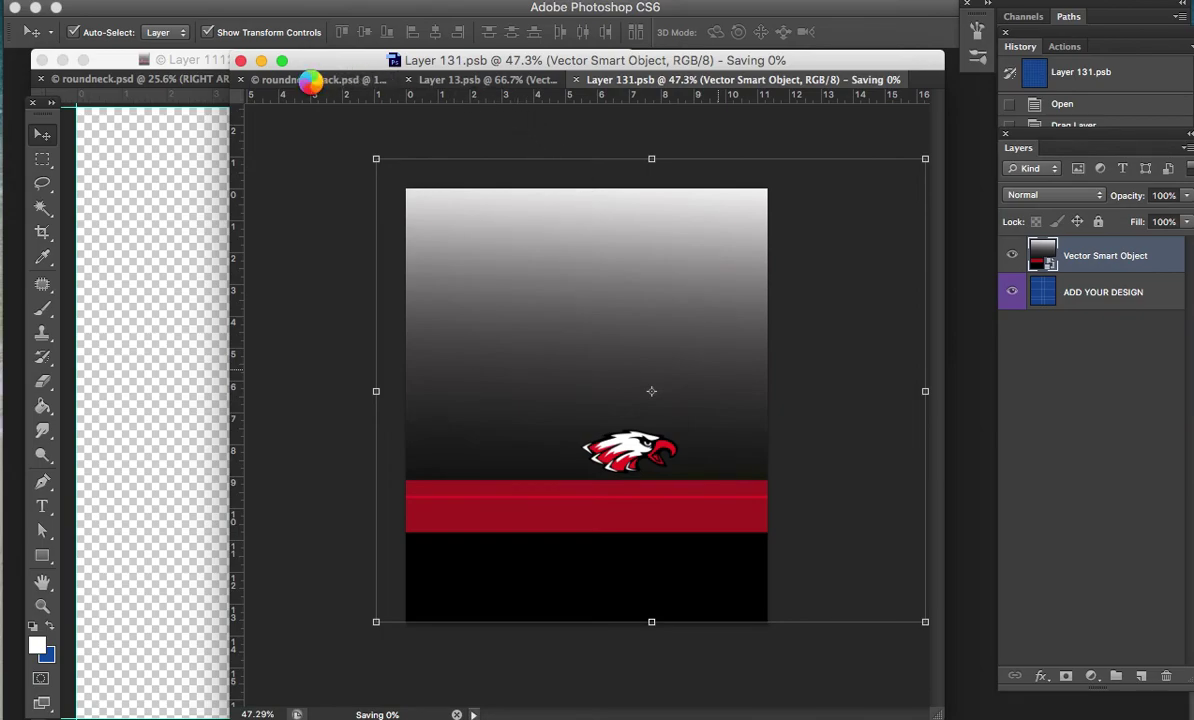
After checking the back shirt, shift the sleeve artwork slightly right and save again
{"action": "left_click", "coordinate": [313, 80]}
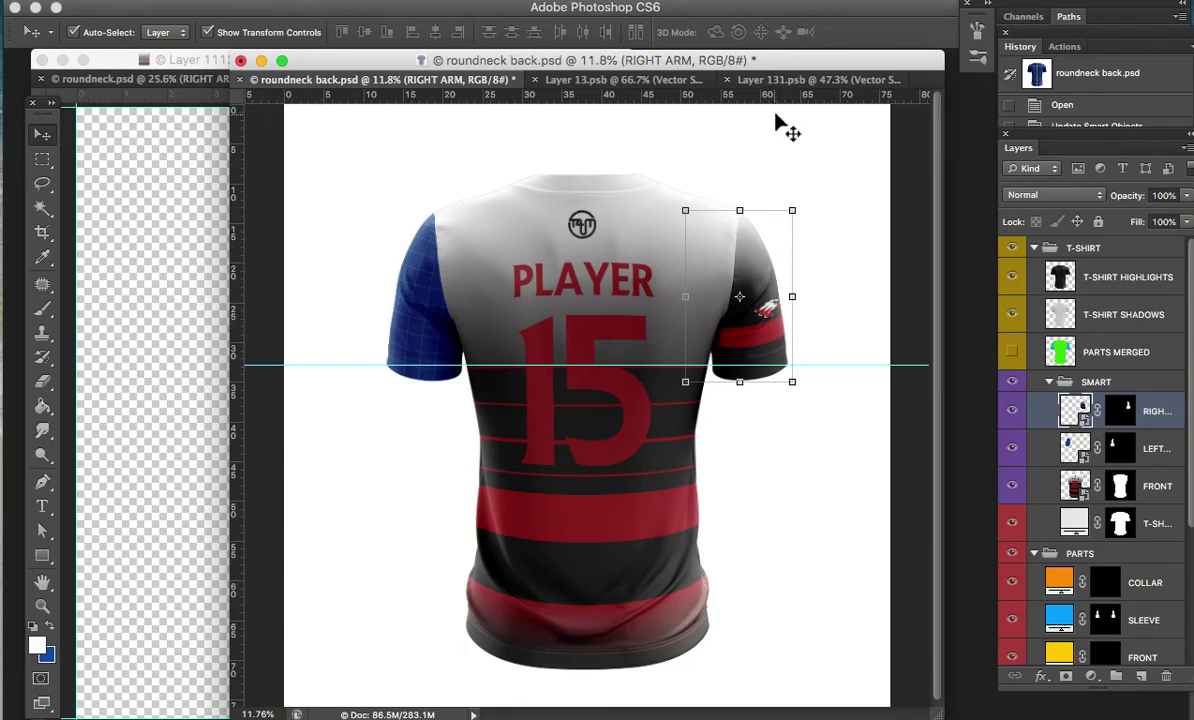
{"action": "left_click", "coordinate": [790, 80]}
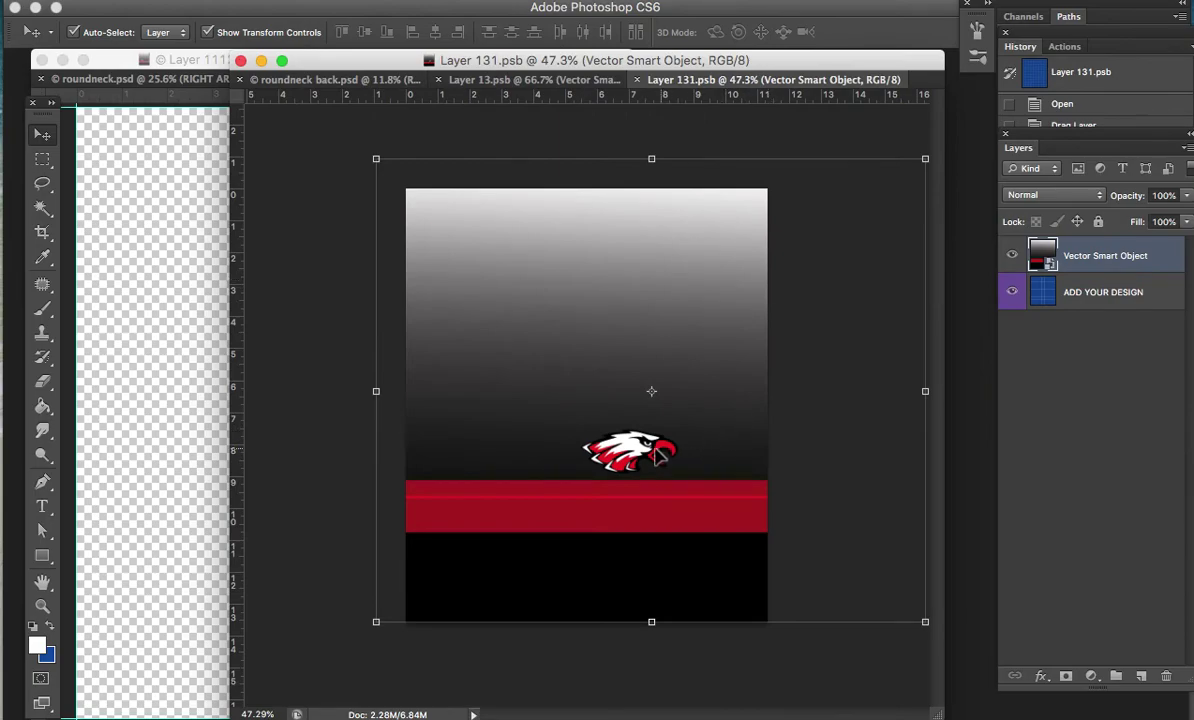
{"action": "left_click_drag", "start_coordinate": [670, 457], "coordinate": [700, 457]}
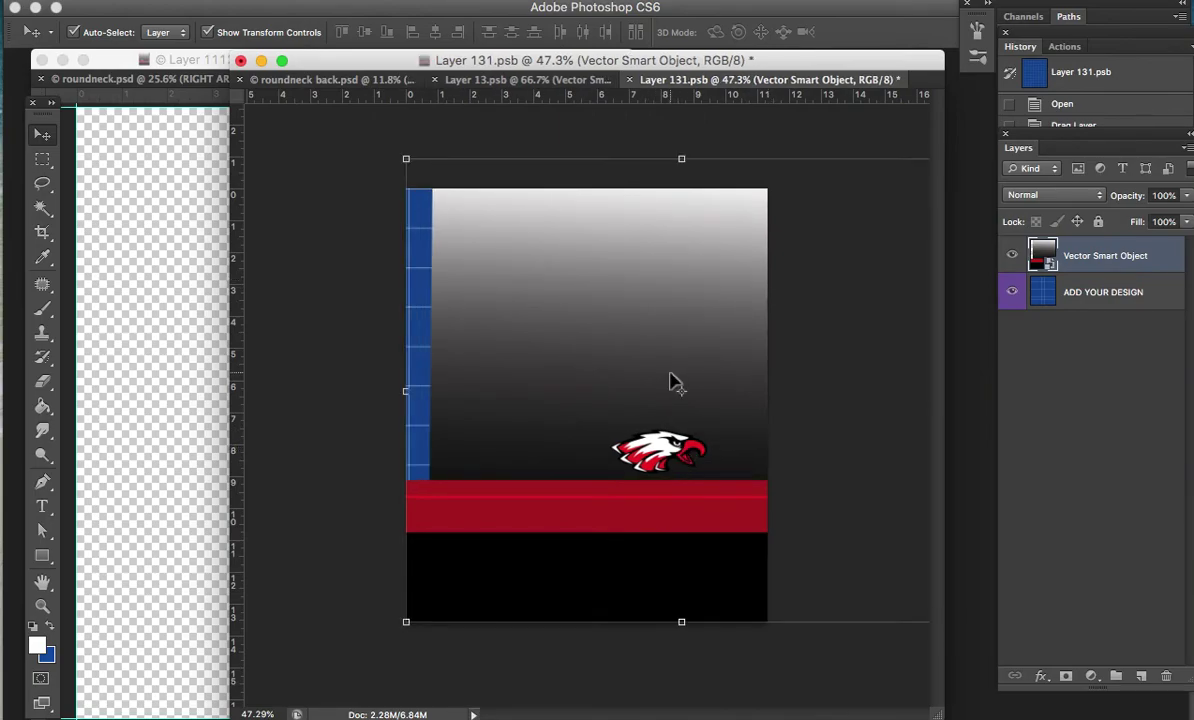
{"action": "key", "text": "ctrl+s"}
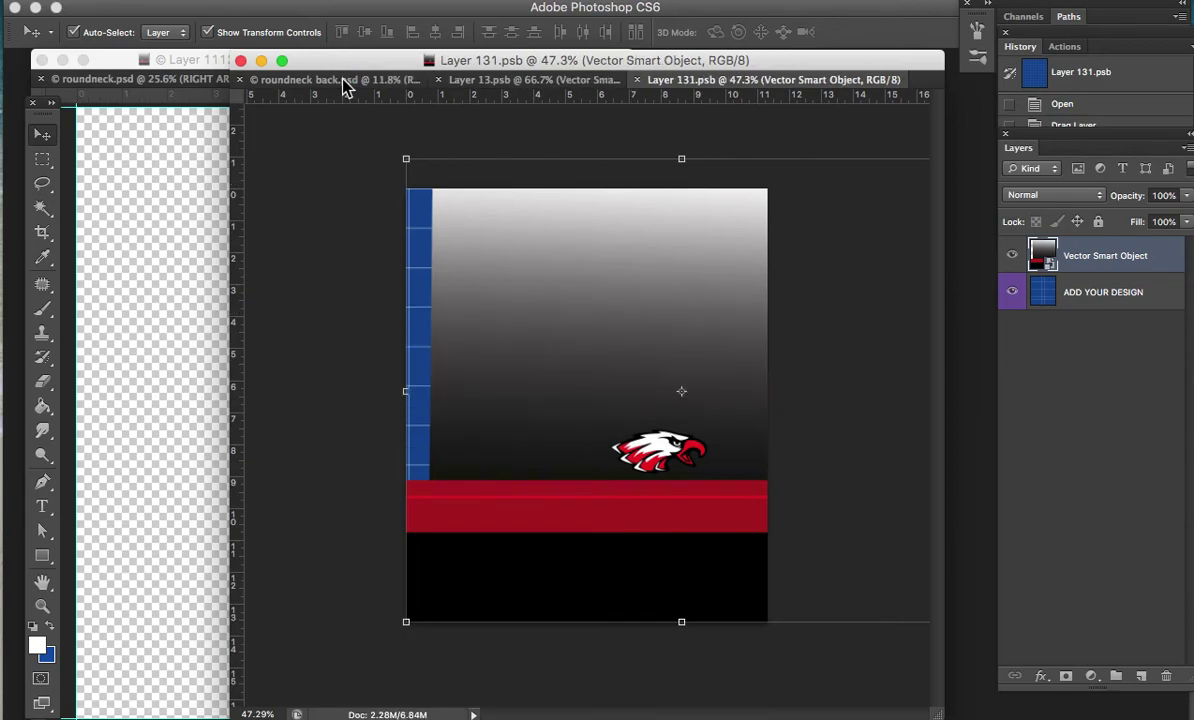
Zoom in on the back shirt and open its LEFT ARM sleeve design Layer 1112.psb
{"action": "left_click", "coordinate": [343, 85]}
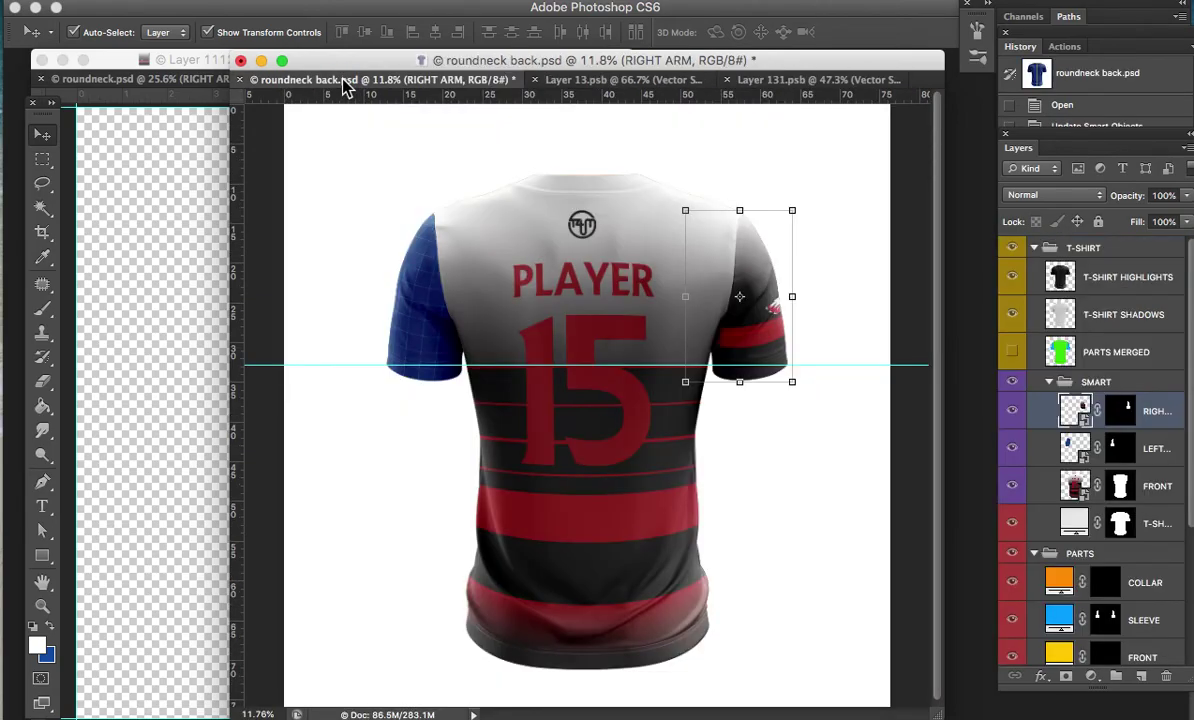
{"action": "key", "text": "z"}
{"action": "left_click", "coordinate": [726, 334]}
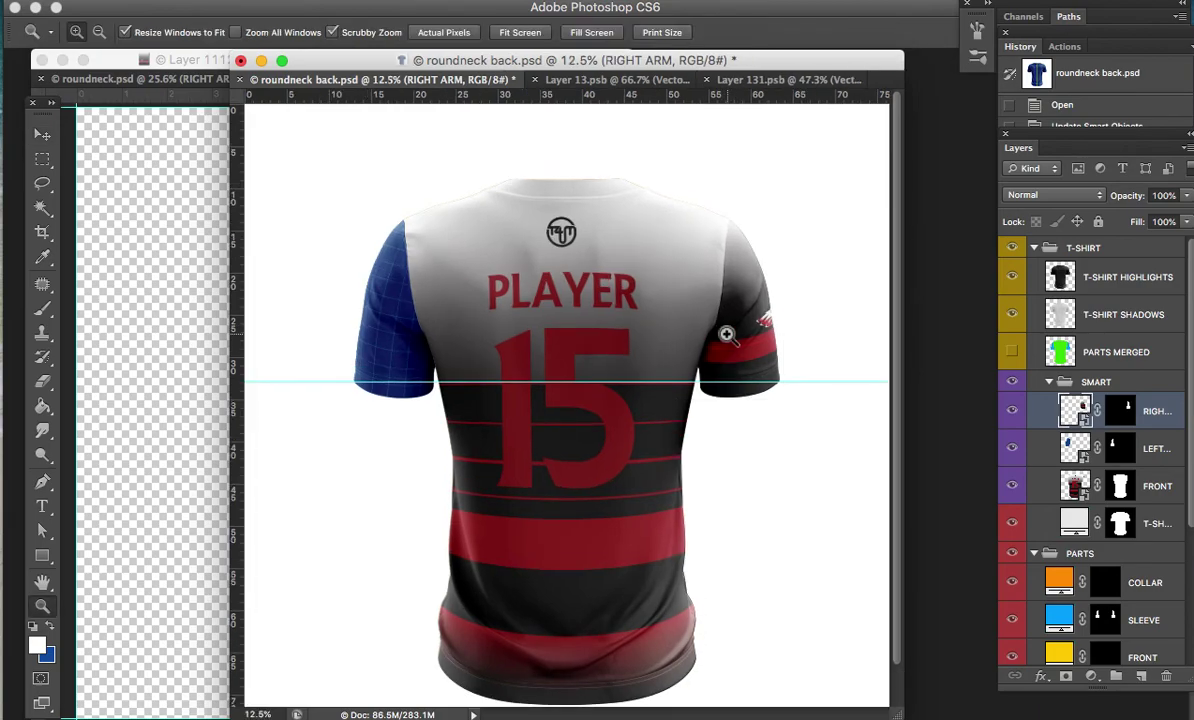
{"action": "left_click", "coordinate": [726, 334]}
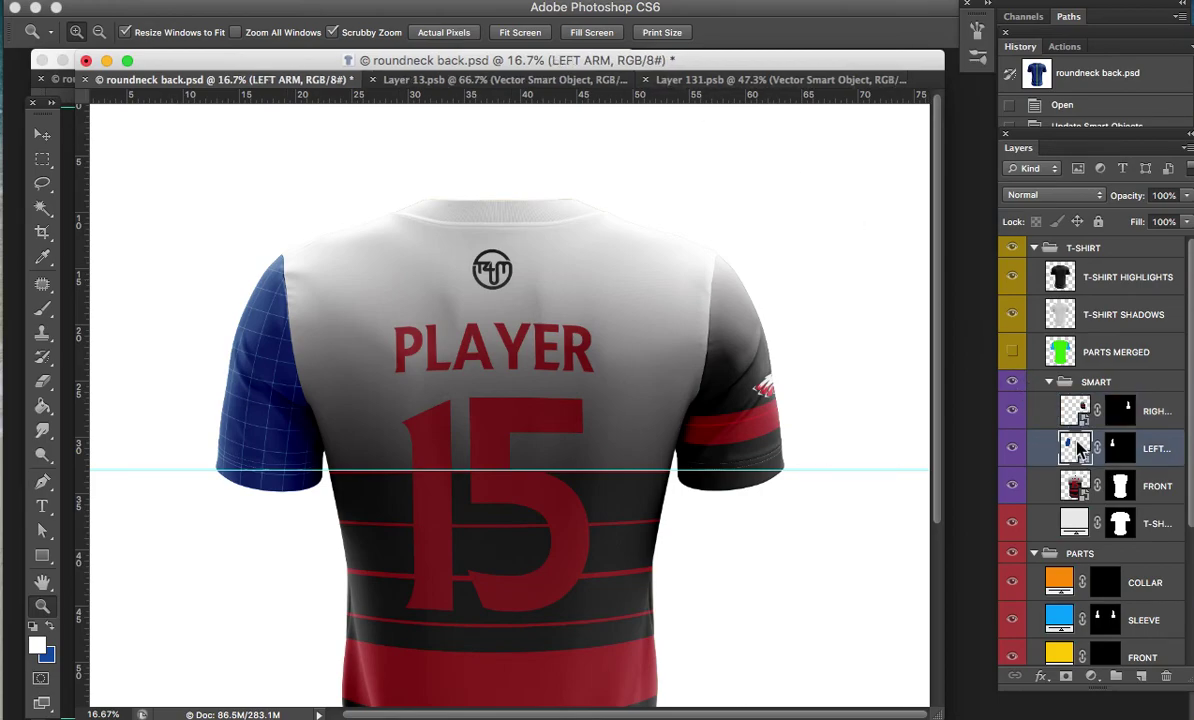
{"action": "double_click", "coordinate": [1075, 448]}
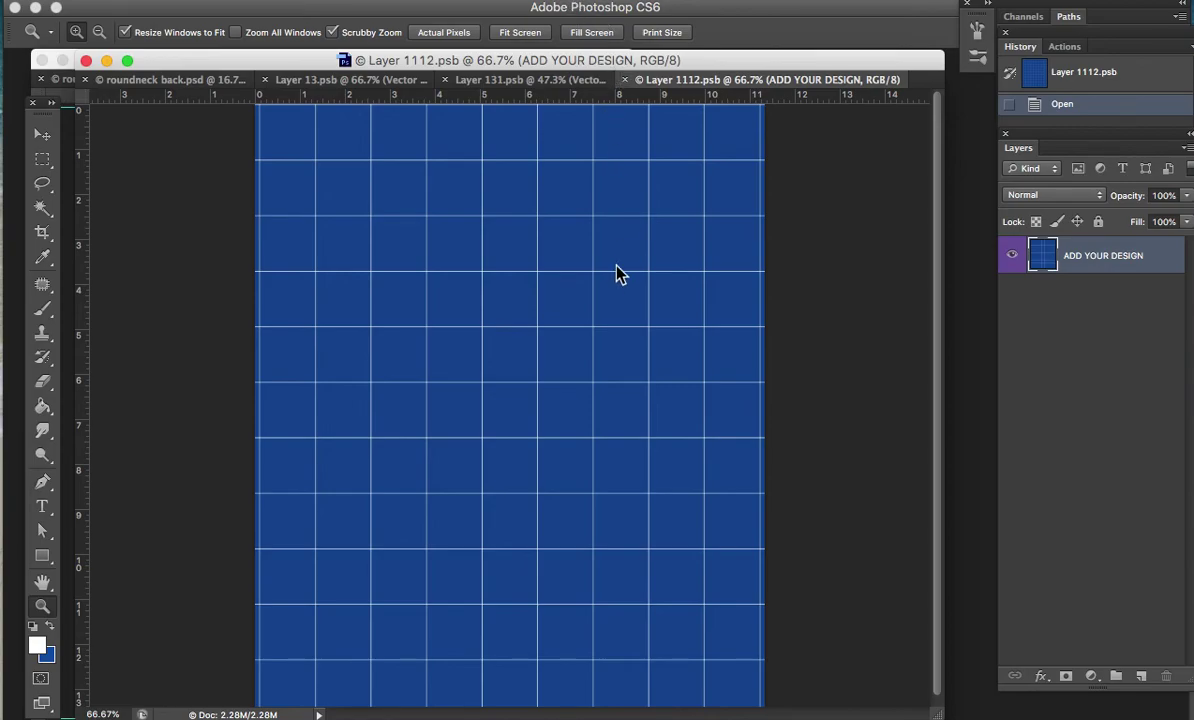
From roundneck.psd's LEFT ARM smart object, copy the sleeve artwork into the Layer 1112 design
{"action": "left_click", "coordinate": [580, 0]}
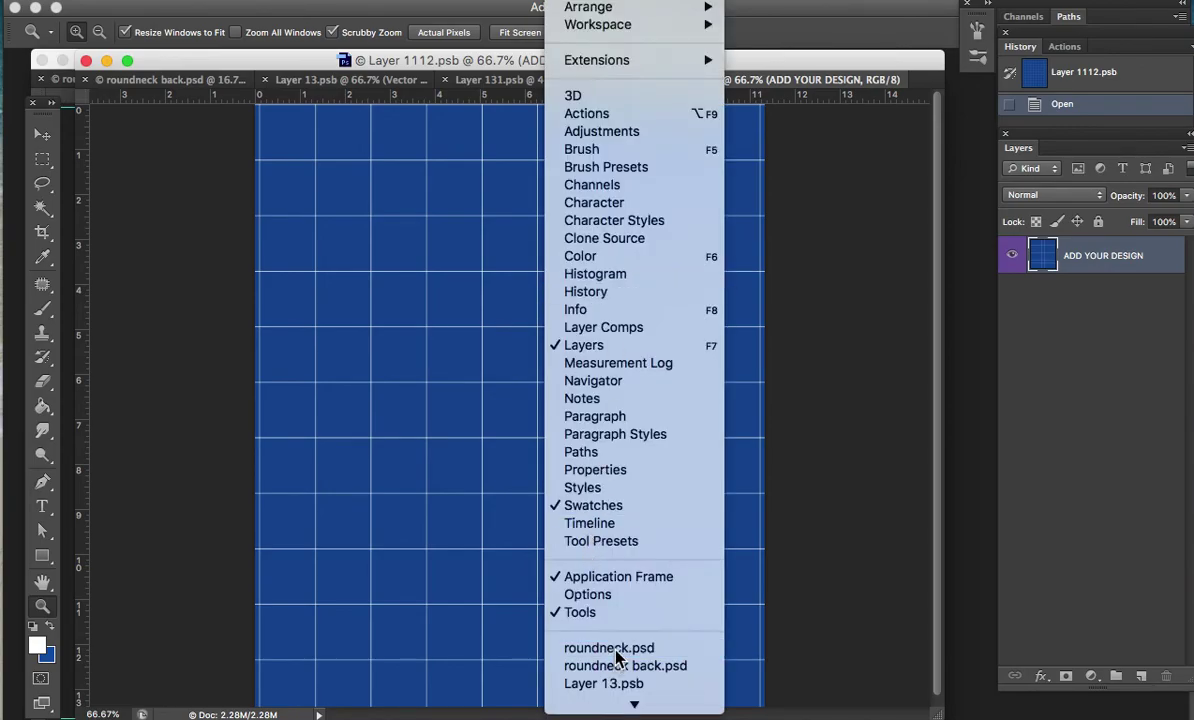
{"action": "left_click", "coordinate": [615, 651]}
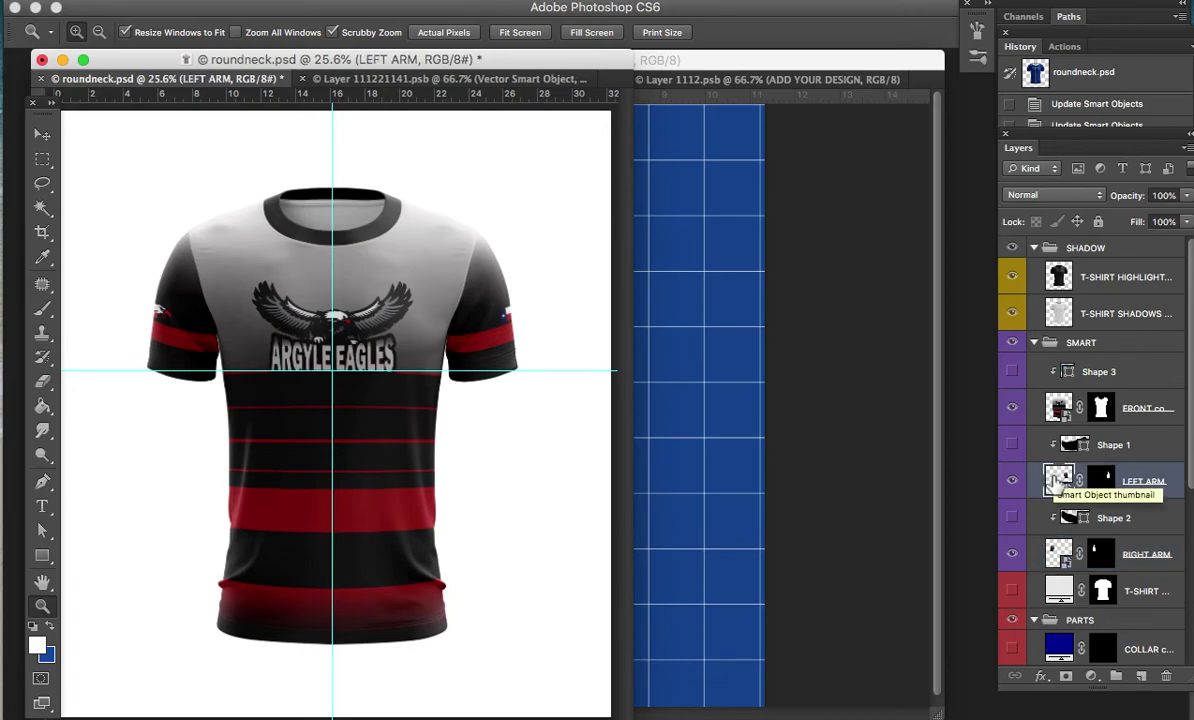
{"action": "double_click", "coordinate": [1058, 481]}
{"action": "left_click_drag", "start_coordinate": [1045, 286], "coordinate": [692, 392]}
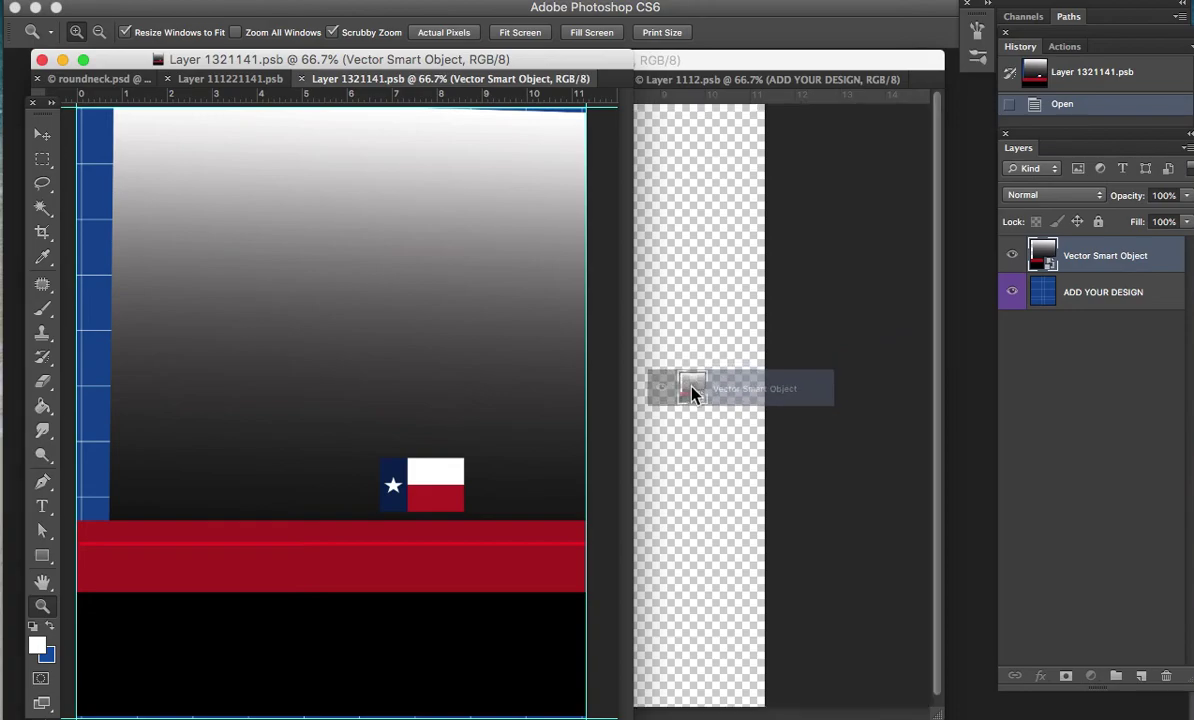
{"action": "left_click_drag", "start_coordinate": [692, 392], "coordinate": [692, 390]}
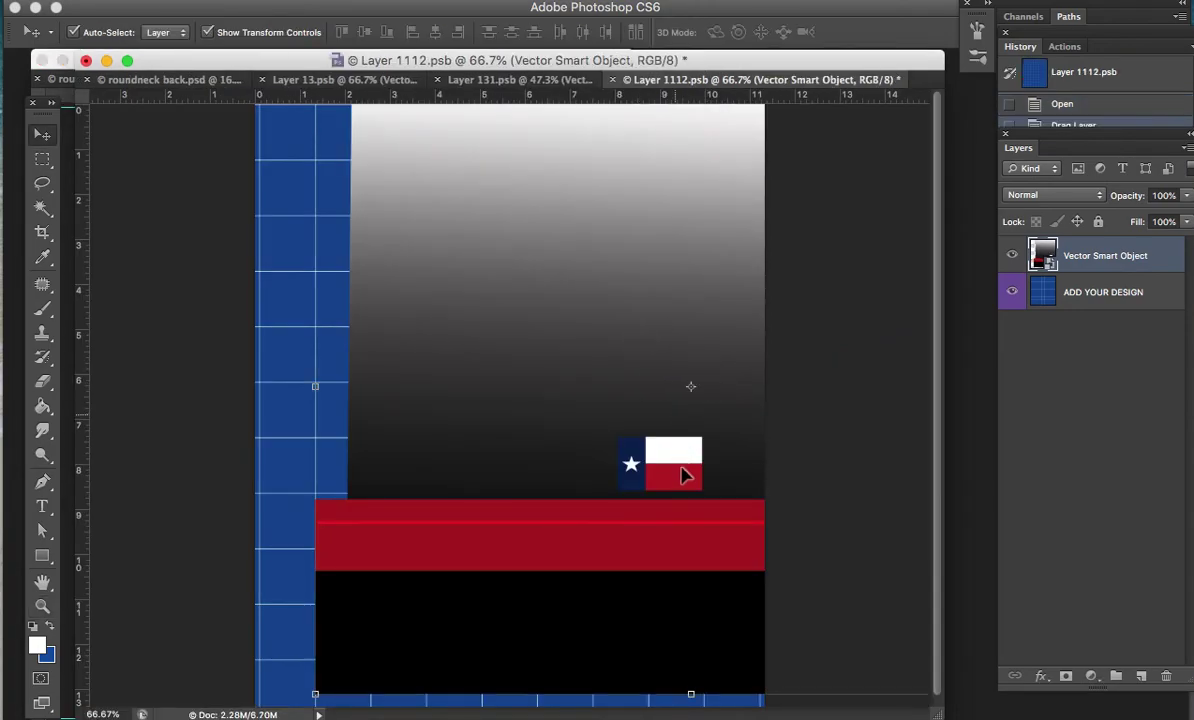
Align the sleeve artwork over the design area, save, and add a horizontal guide on roundneck back.psd
{"action": "mouse_move", "coordinate": [675, 479]}
{"action": "left_mouse_down"}
{"action": "mouse_move", "coordinate": [575, 505]}
{"action": "mouse_move", "coordinate": [461, 508]}
{"action": "left_mouse_up"}
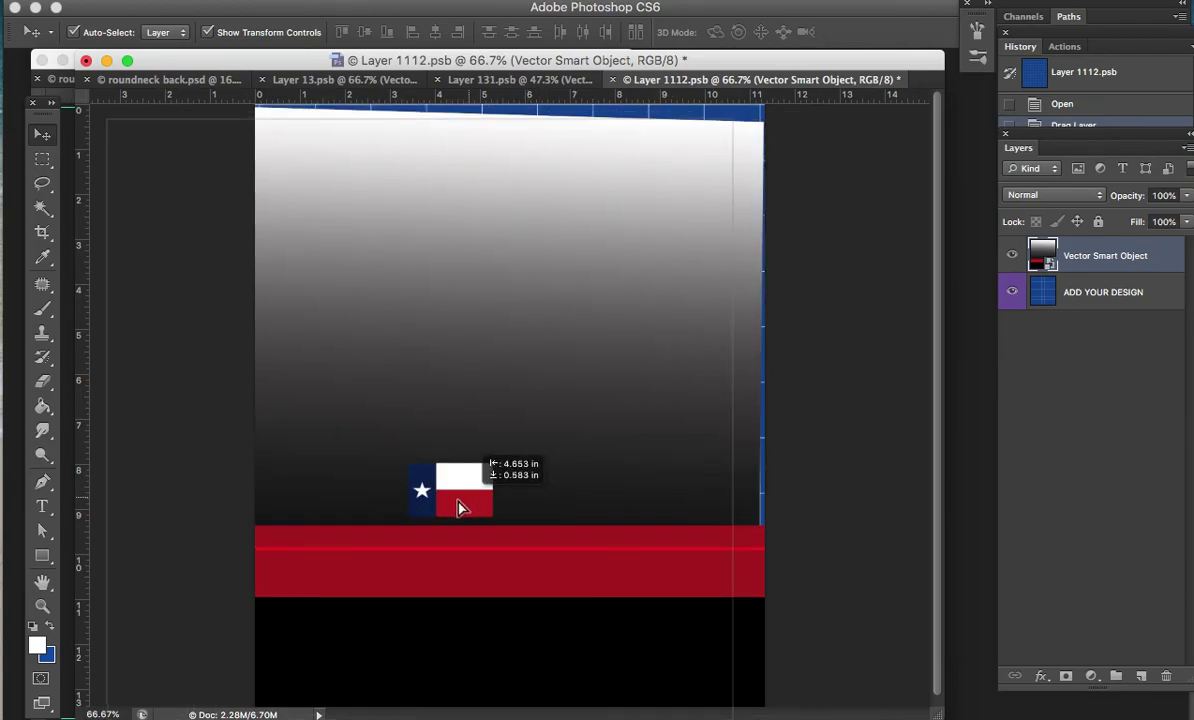
{"action": "left_click_drag", "start_coordinate": [461, 508], "coordinate": [434, 507]}
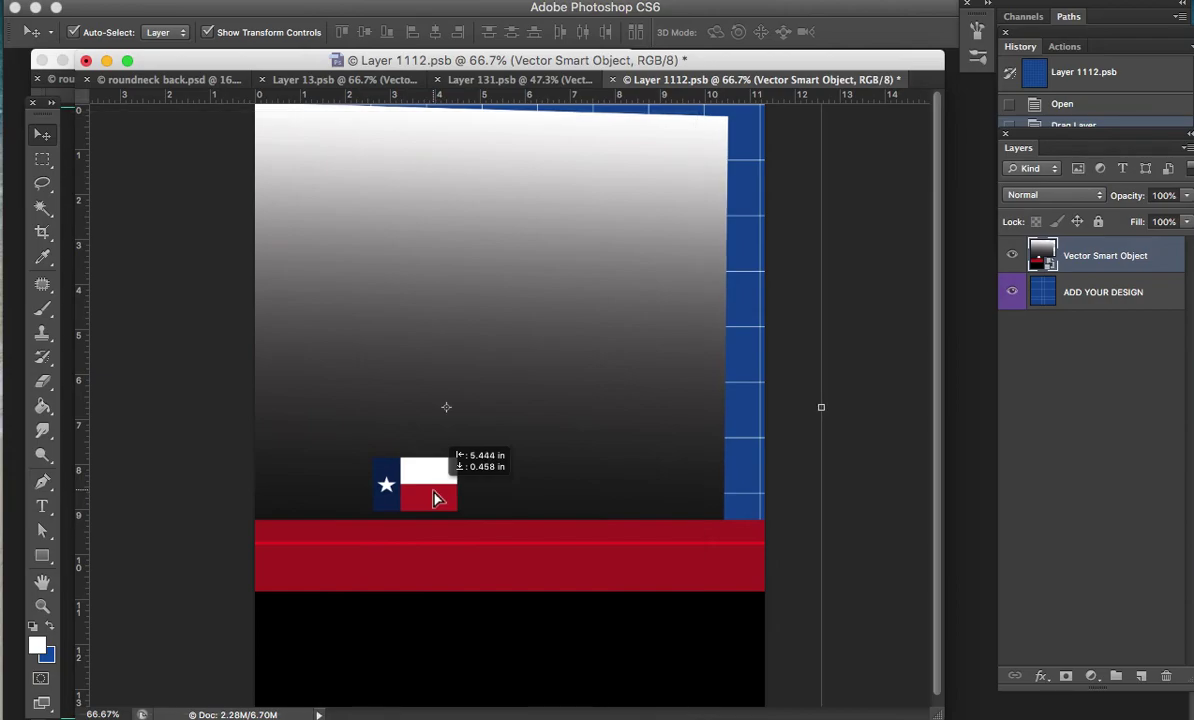
{"action": "left_click_drag", "start_coordinate": [434, 507], "coordinate": [436, 498]}
{"action": "key", "text": "ctrl+s"}
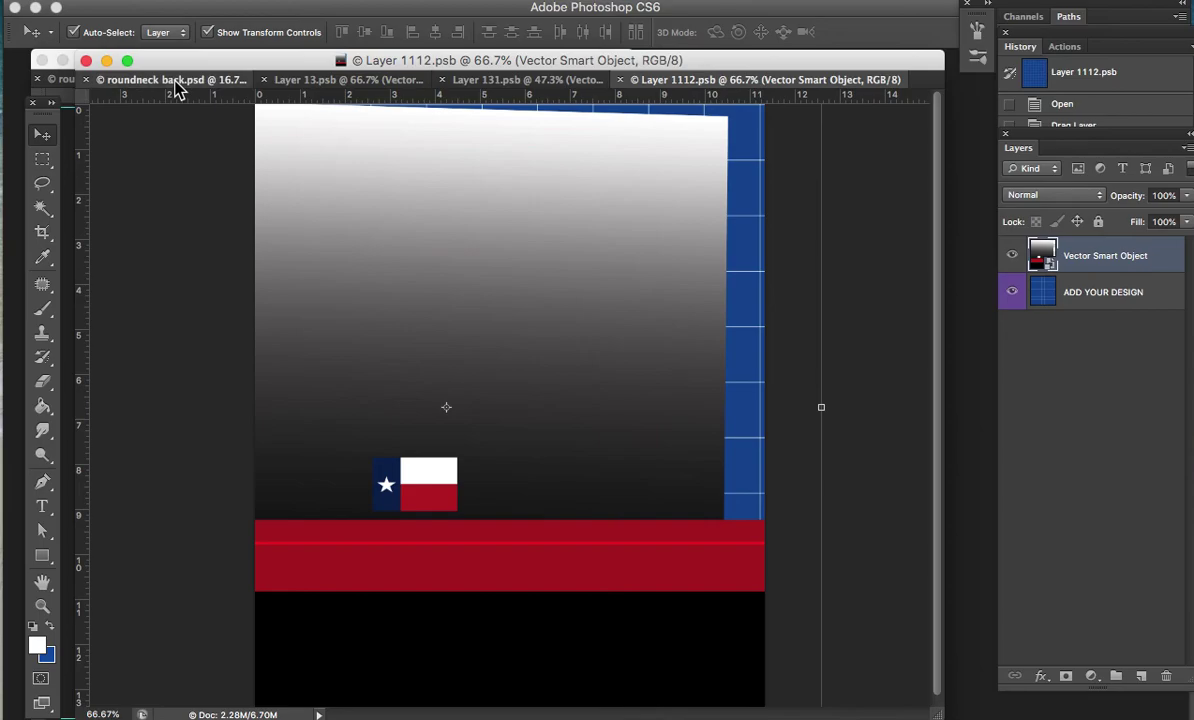
{"action": "left_click", "coordinate": [175, 80]}
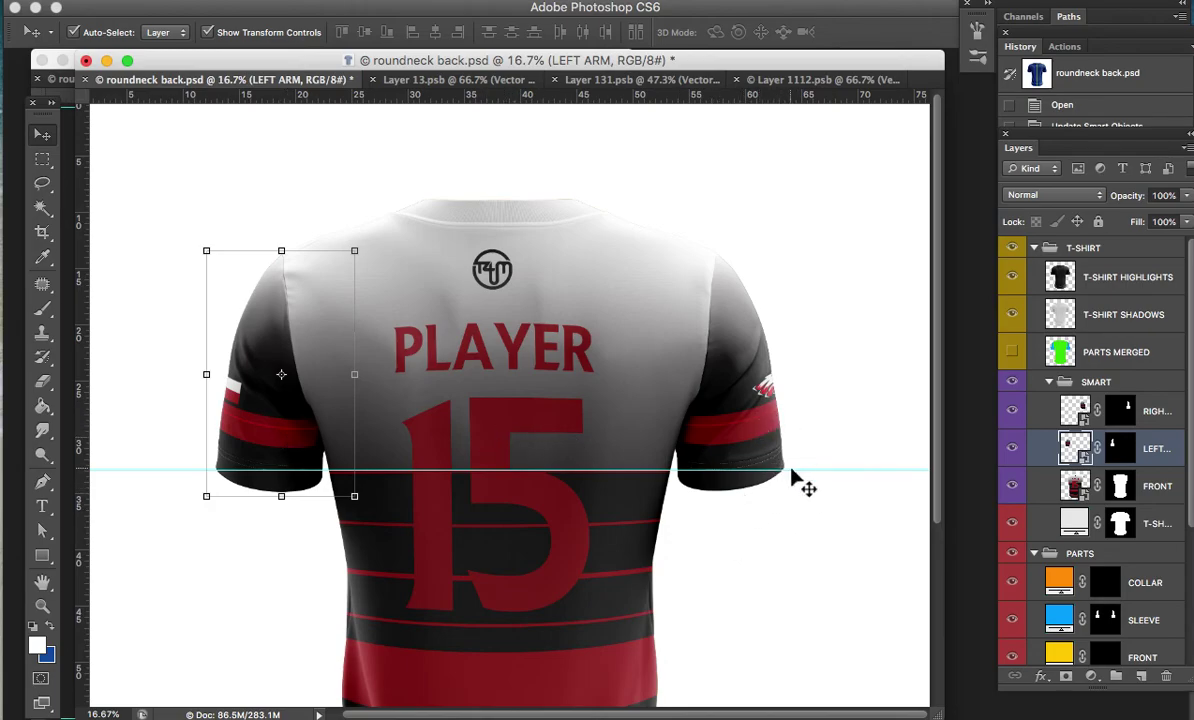
{"action": "left_click_drag", "start_coordinate": [762, 100], "coordinate": [781, 400]}
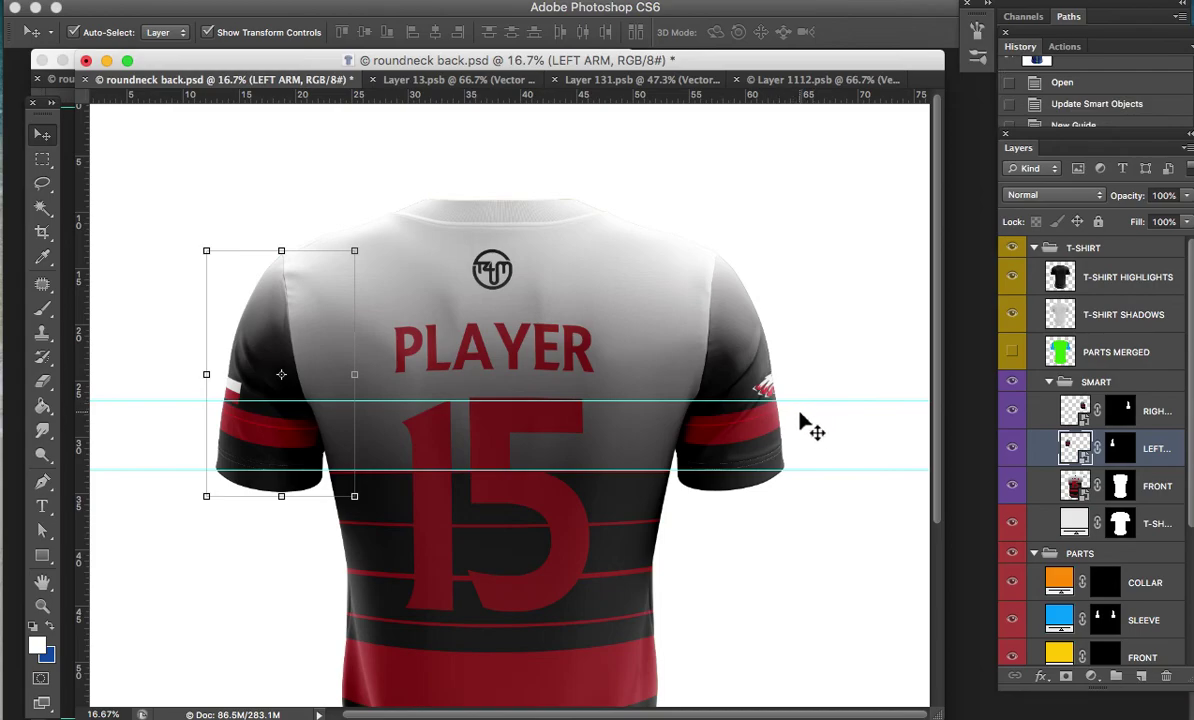
Set the back shirt's T-SHIRT COLOR fill to dark grey 252525, sampled from the canvas
{"action": "key", "text": "a"}
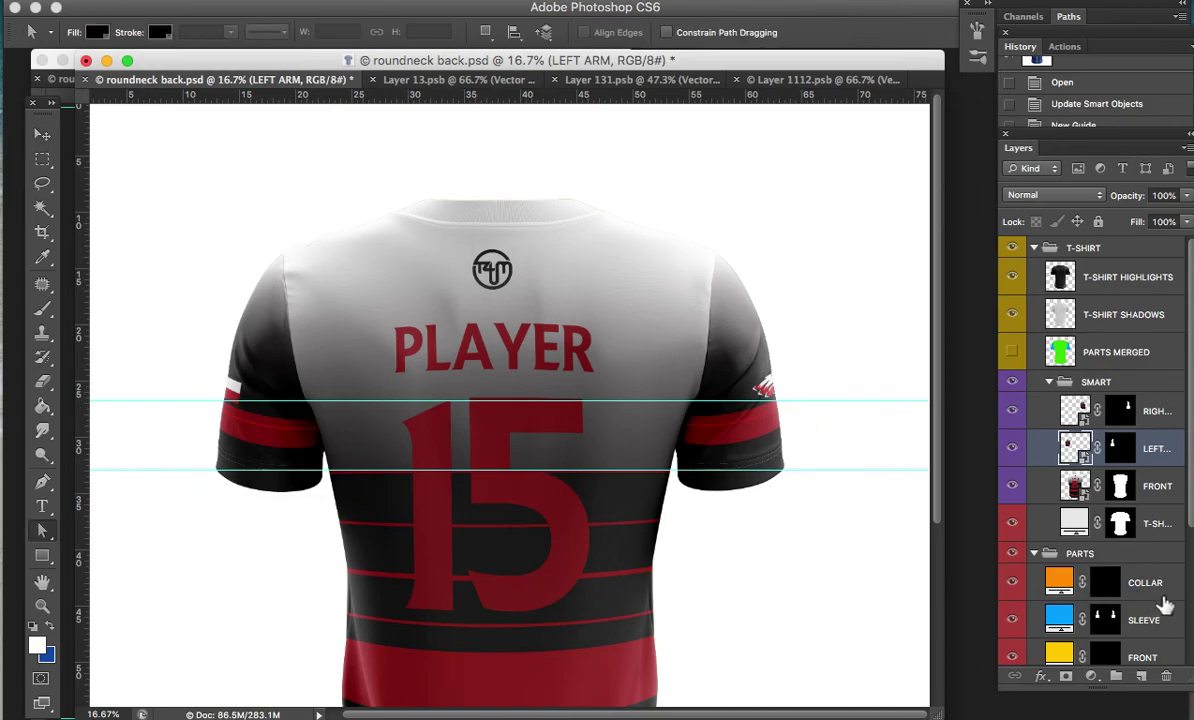
{"action": "scroll", "coordinate": [1160, 600], "scroll_direction": "down", "scroll_amount": 1}
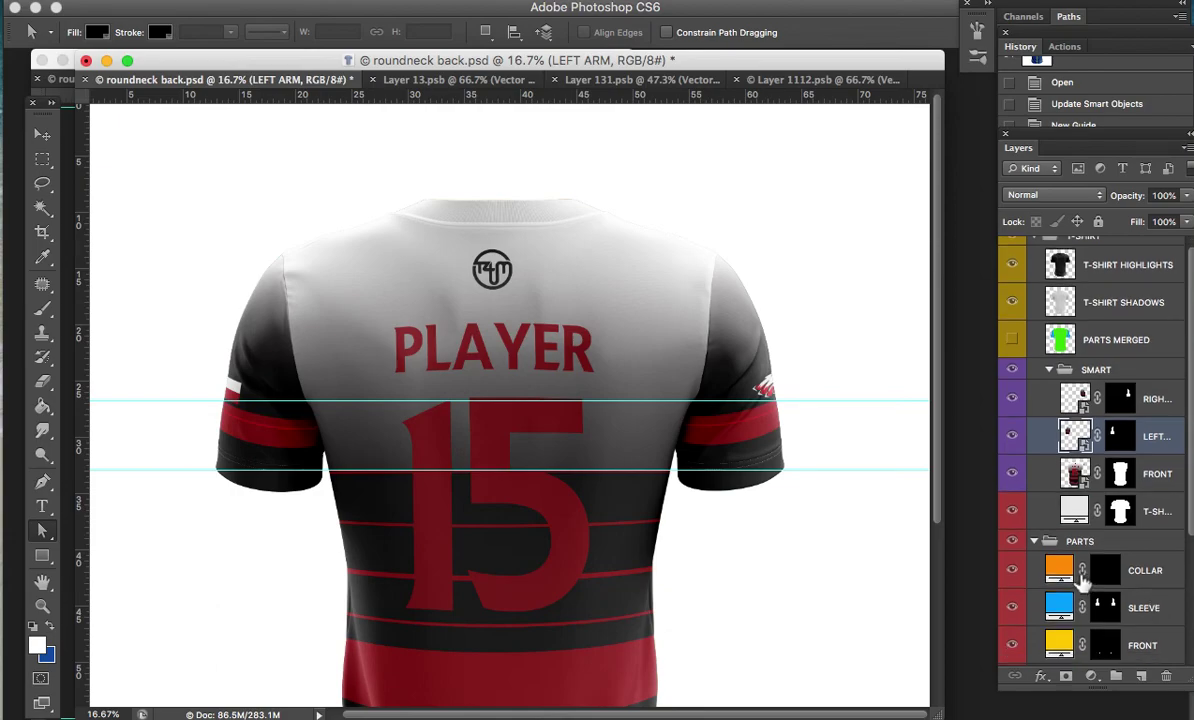
{"action": "left_click", "coordinate": [1074, 511]}
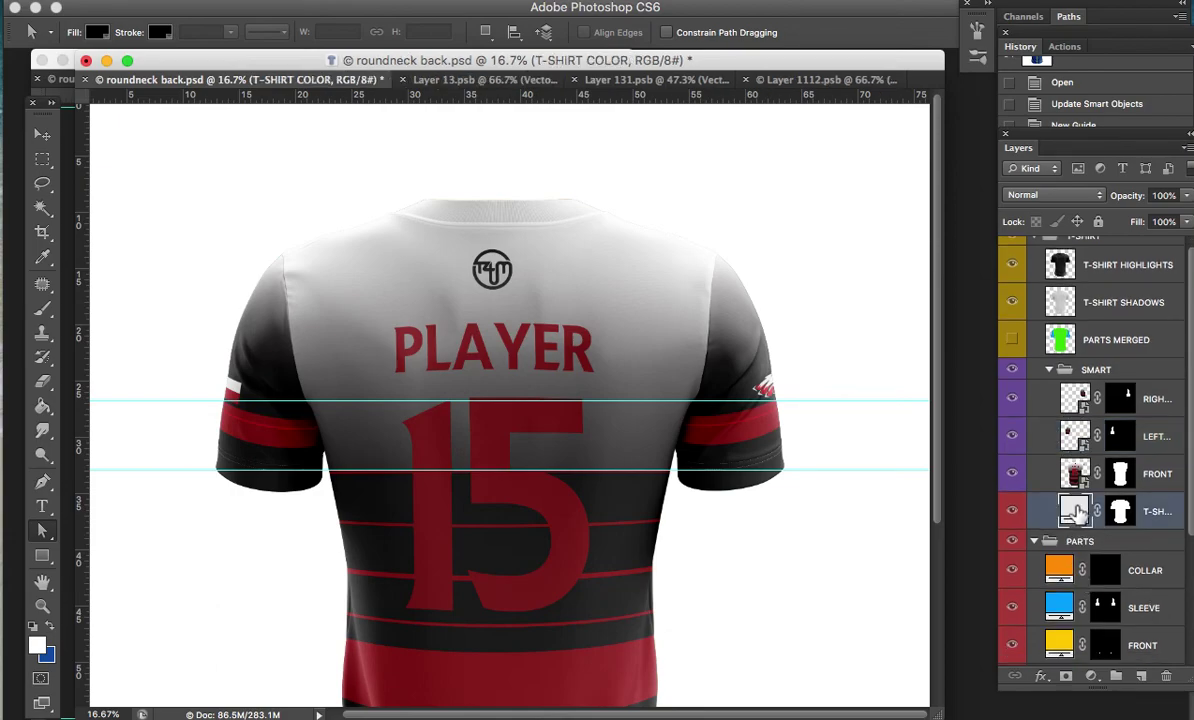
{"action": "double_click", "coordinate": [1078, 513]}
{"action": "mouse_move", "coordinate": [459, 432]}
{"action": "left_mouse_down"}
{"action": "mouse_move", "coordinate": [429, 473]}
{"action": "mouse_move", "coordinate": [440, 466]}
{"action": "left_mouse_up"}
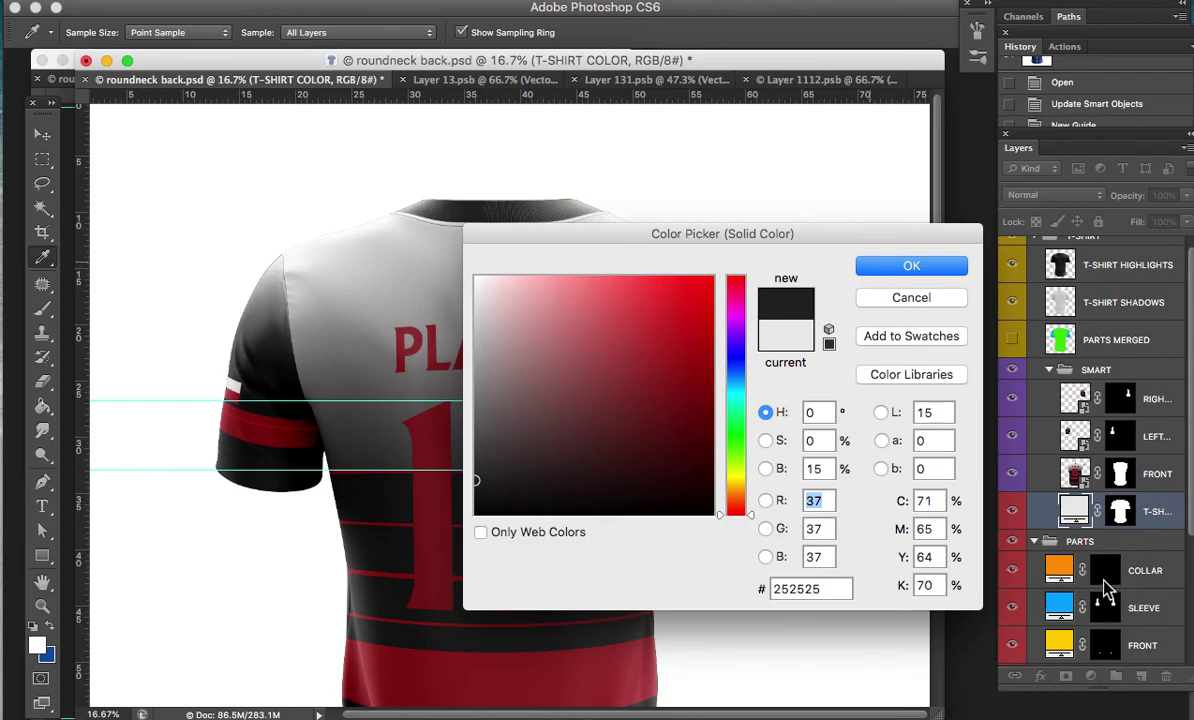
{"action": "key", "text": "Return"}
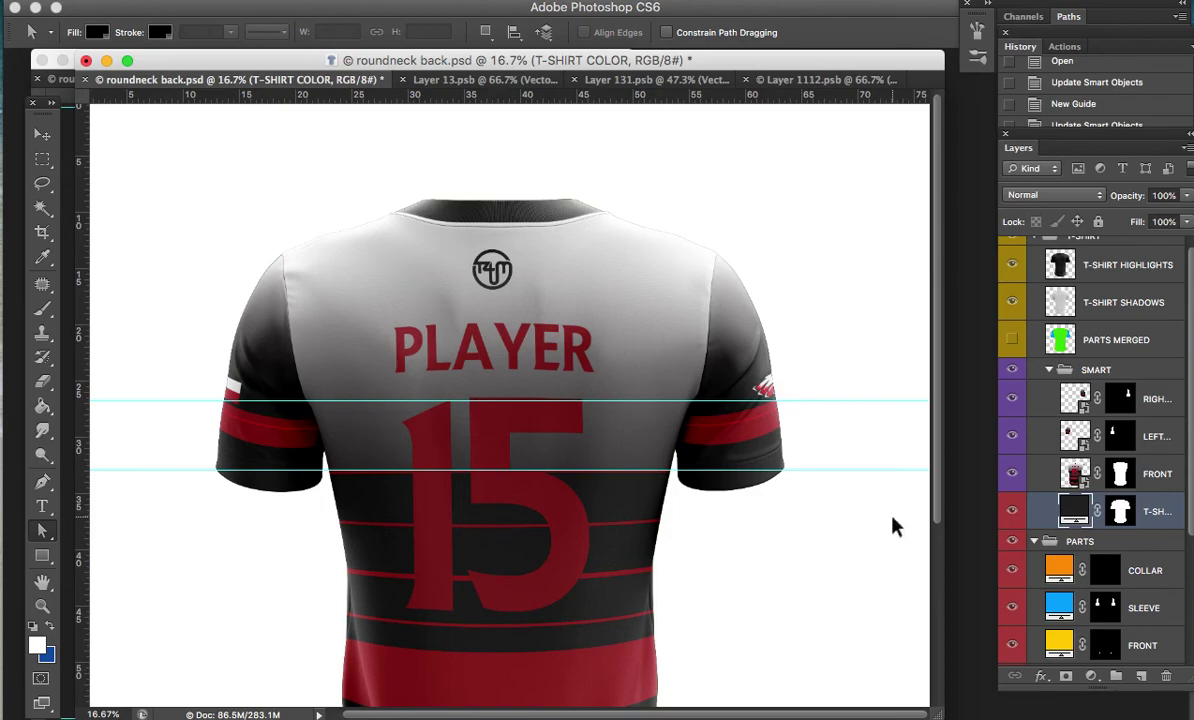
{"action": "key", "text": "super+minus"}
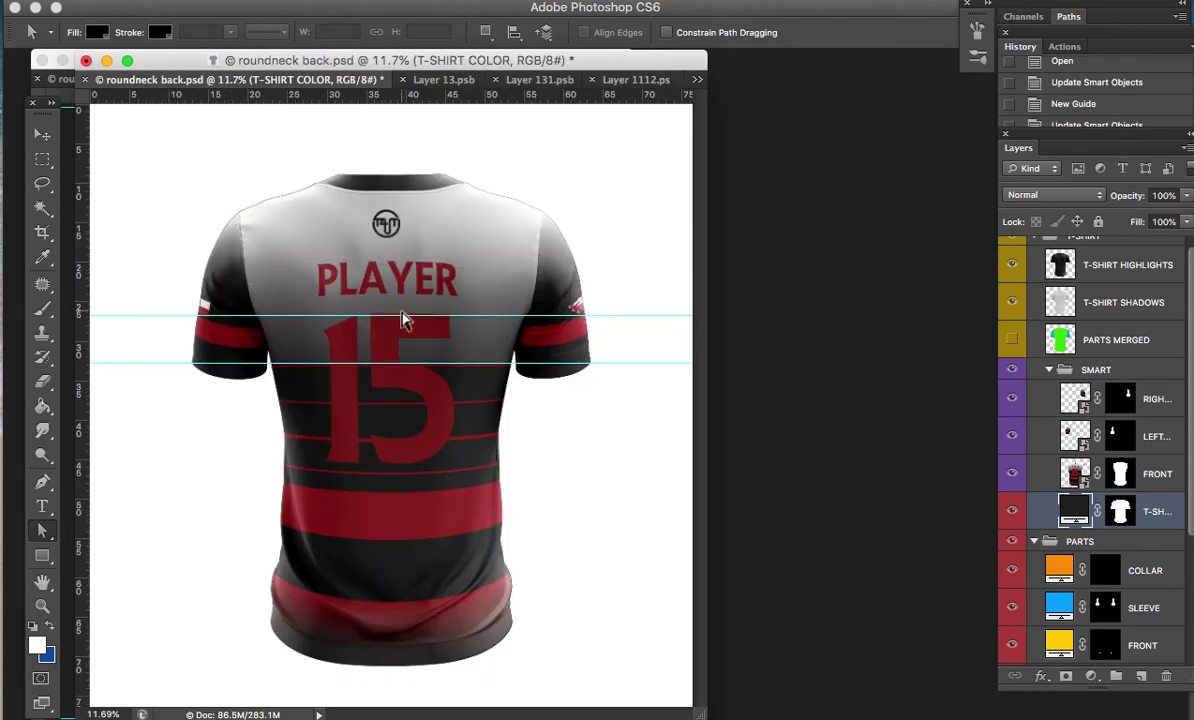
Float roundneck back.psd in its own window and bring roundneck.psd forward
{"action": "left_click_drag", "start_coordinate": [300, 88], "coordinate": [587, 73]}
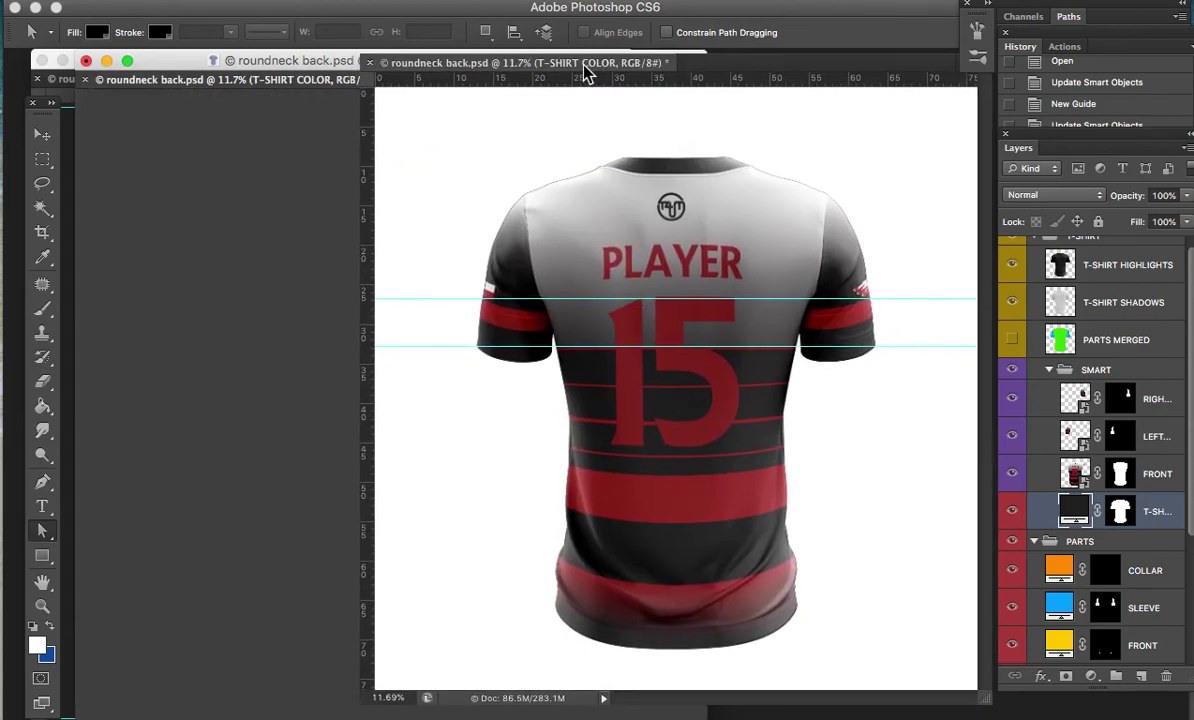
{"action": "left_click_drag", "start_coordinate": [403, 88], "coordinate": [404, 86]}
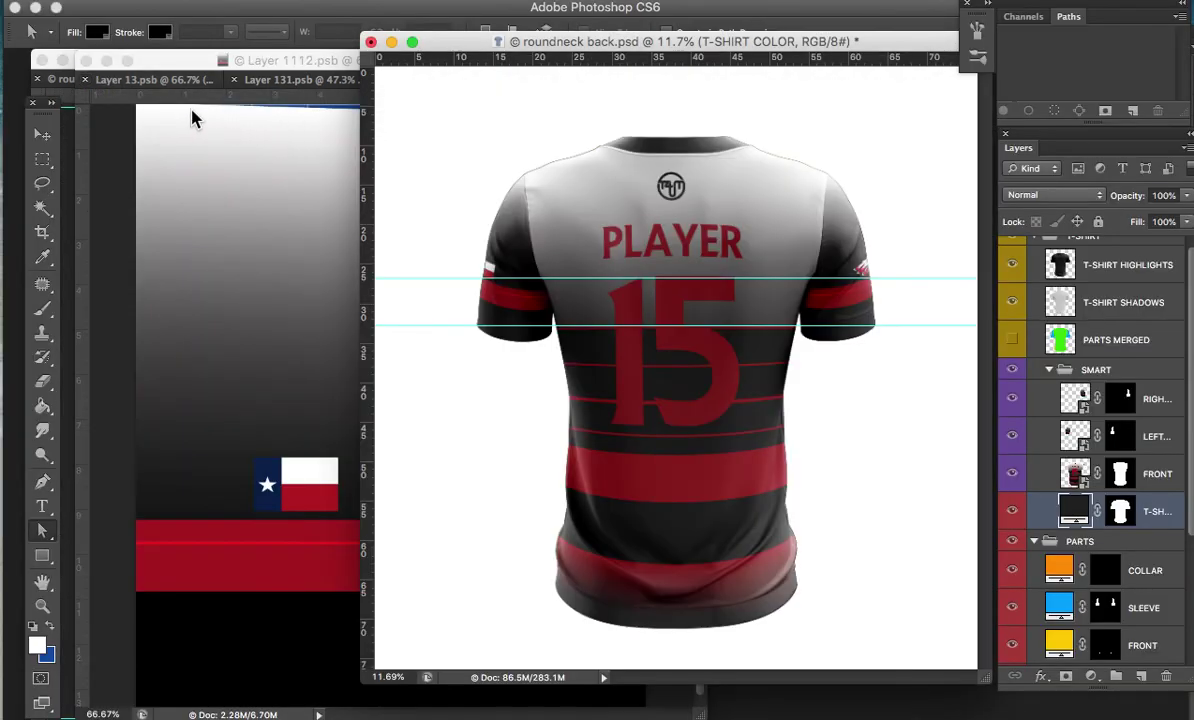
{"action": "left_click", "coordinate": [68, 90]}
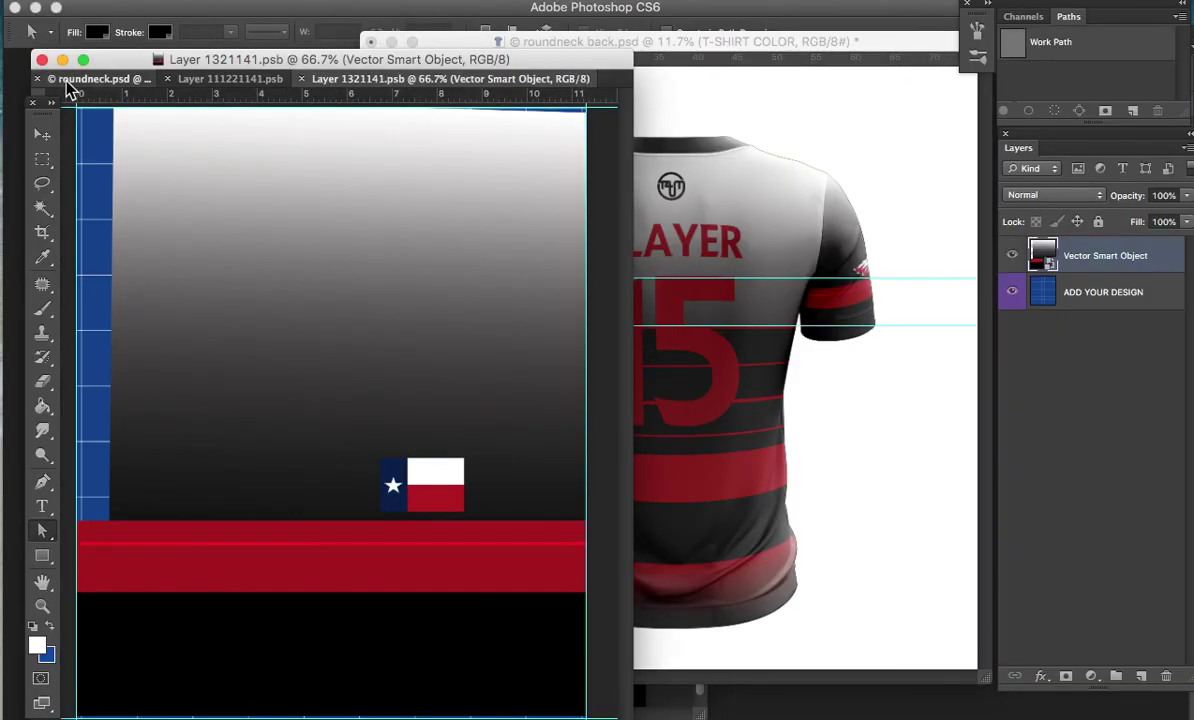
{"action": "left_click", "coordinate": [67, 82]}
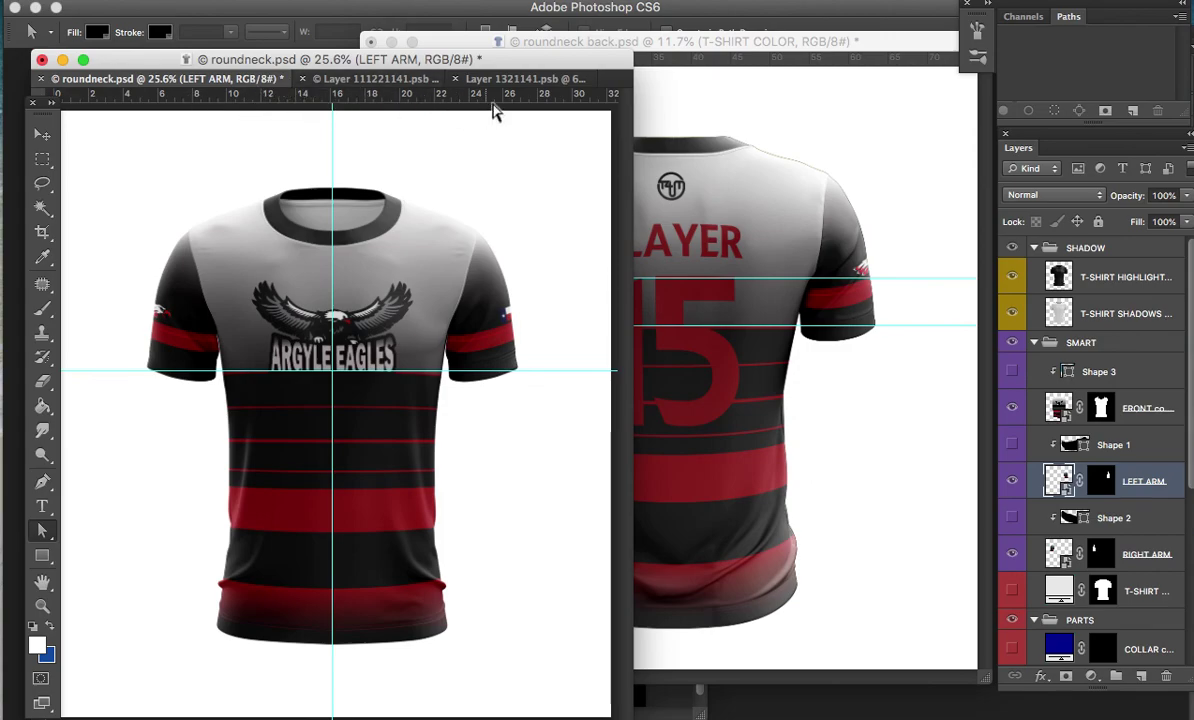
Arrange the front and back mockup windows side by side and centre the back shirt
{"action": "left_click_drag", "start_coordinate": [615, 59], "coordinate": [565, 55]}
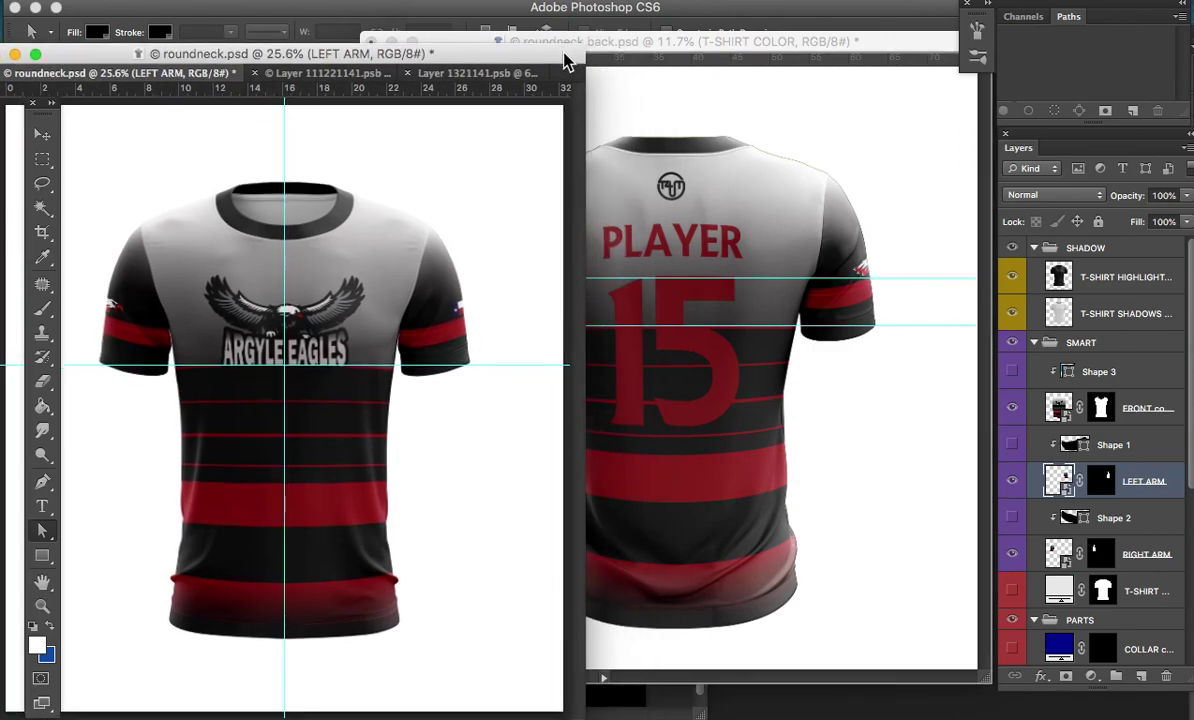
{"action": "left_click_drag", "start_coordinate": [643, 53], "coordinate": [703, 67]}
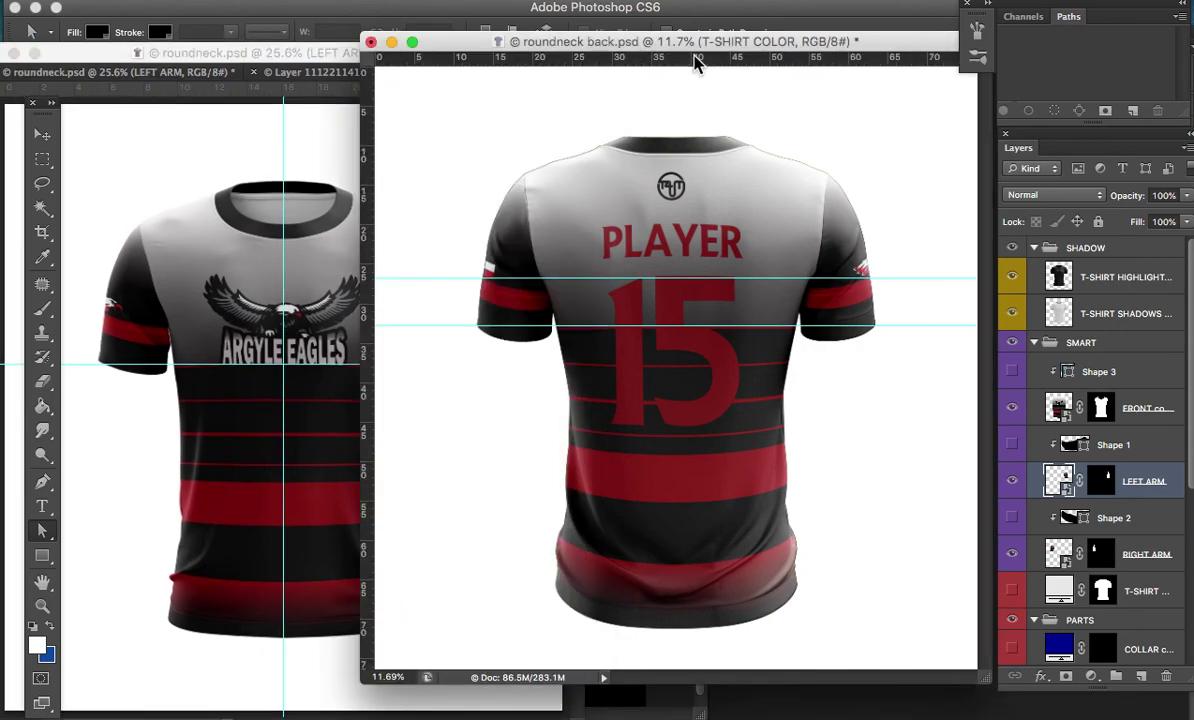
{"action": "mouse_move", "coordinate": [703, 67]}
{"action": "left_mouse_down"}
{"action": "mouse_move", "coordinate": [768, 72]}
{"action": "mouse_move", "coordinate": [753, 84]}
{"action": "left_mouse_up"}
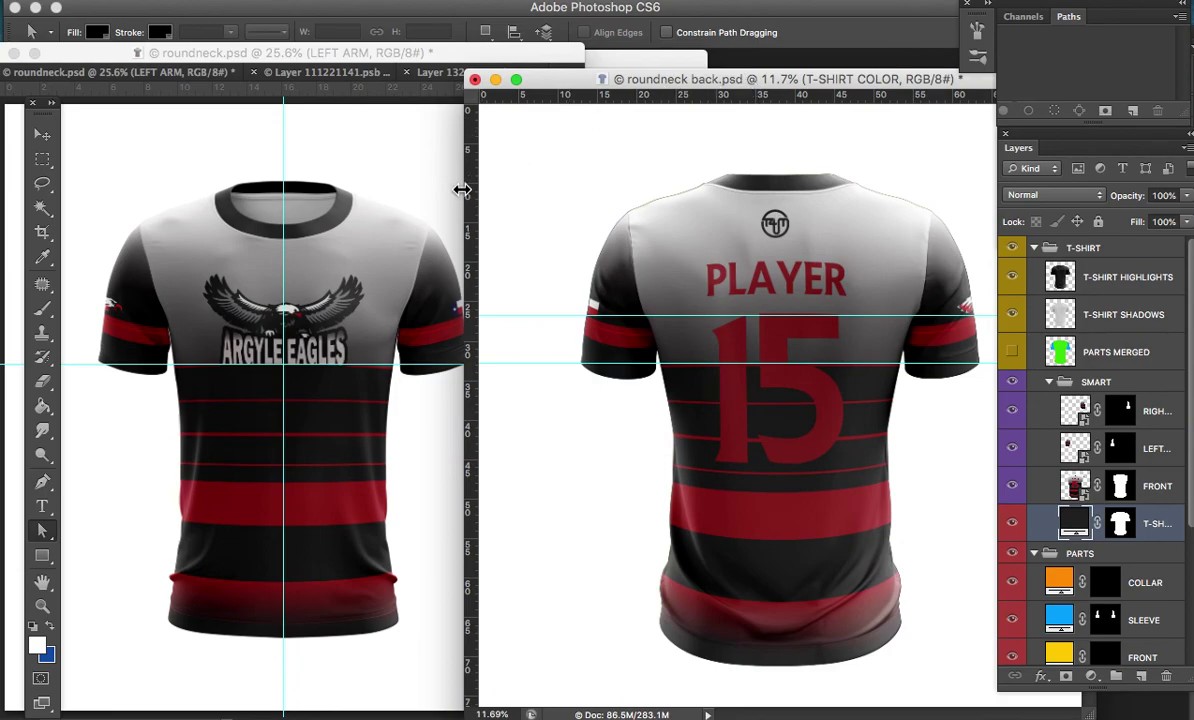
{"action": "left_click_drag", "start_coordinate": [467, 188], "coordinate": [485, 190]}
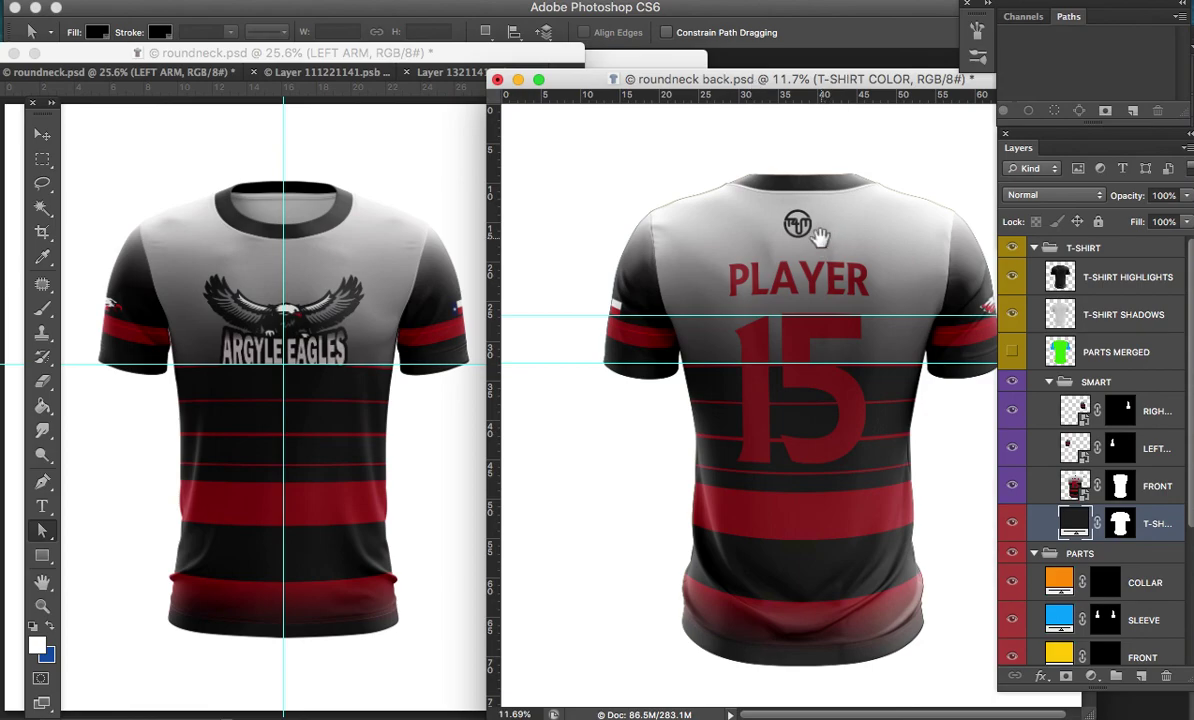
{"action": "left_click_drag", "start_coordinate": [818, 236], "coordinate": [807, 236]}
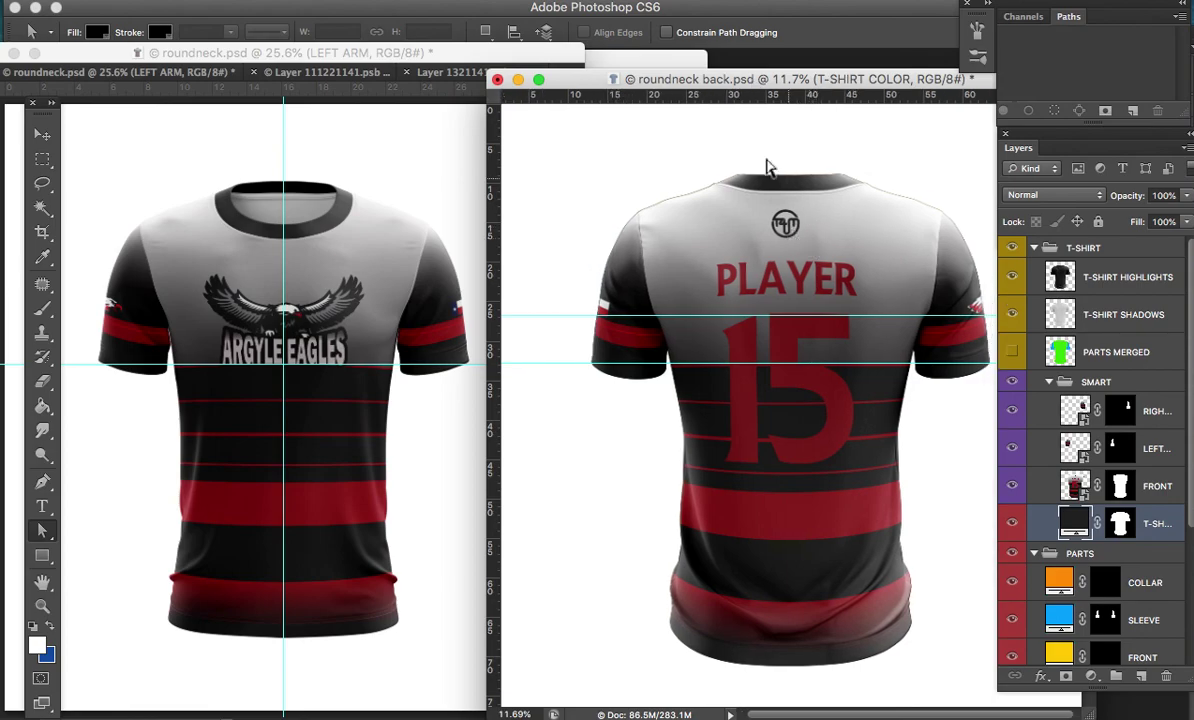